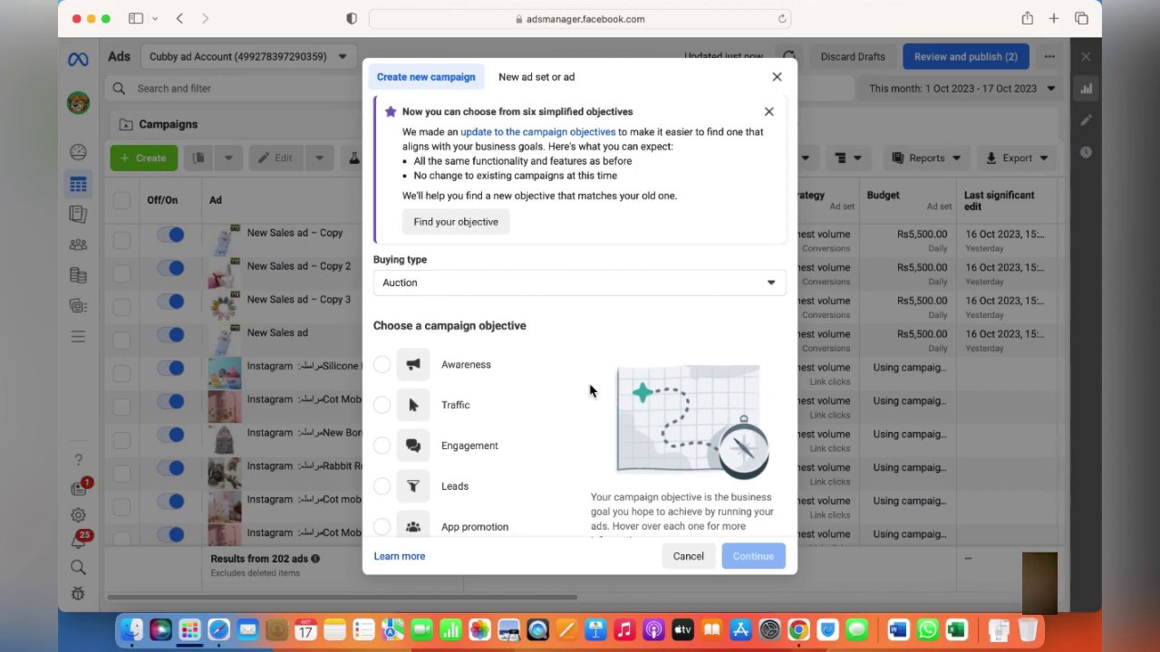
# Choose Sales as the new campaign's objective and continue
pyautogui.scroll(-3, 589, 390)
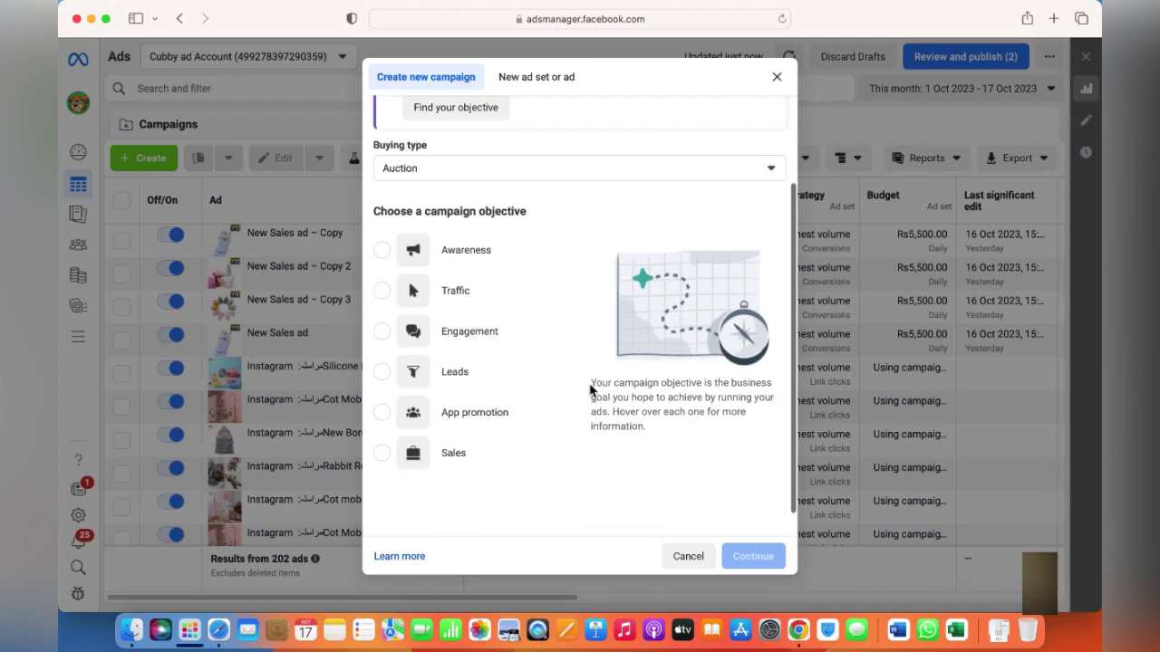
pyautogui.scroll(-1, 589, 390)
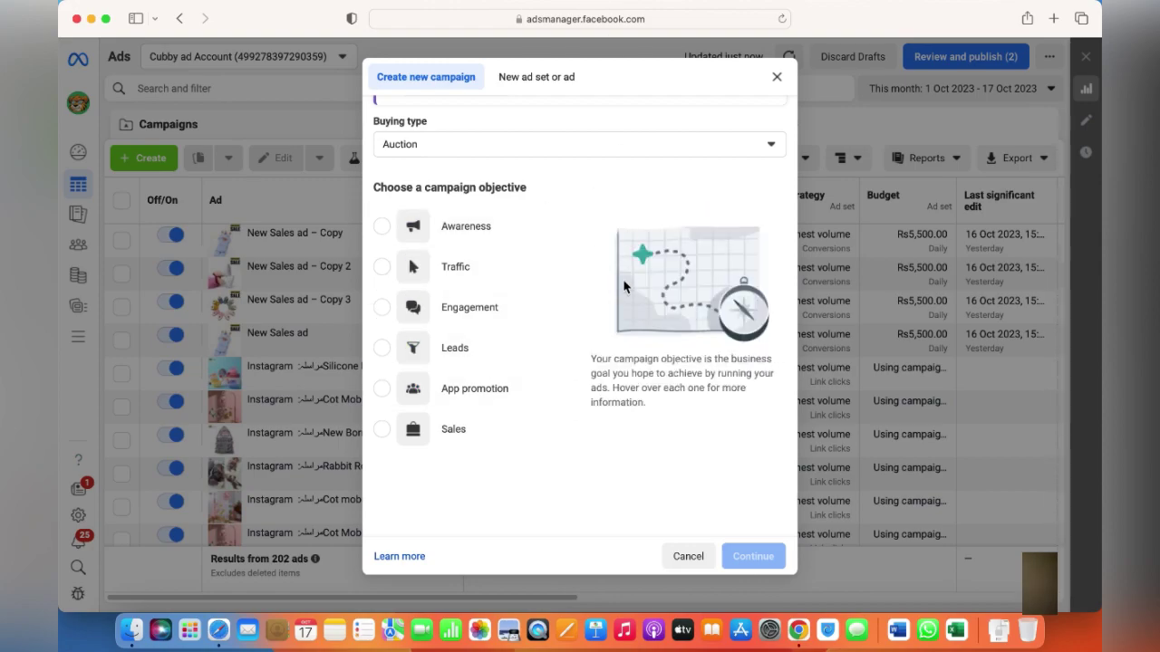
pyautogui.click(460, 440)
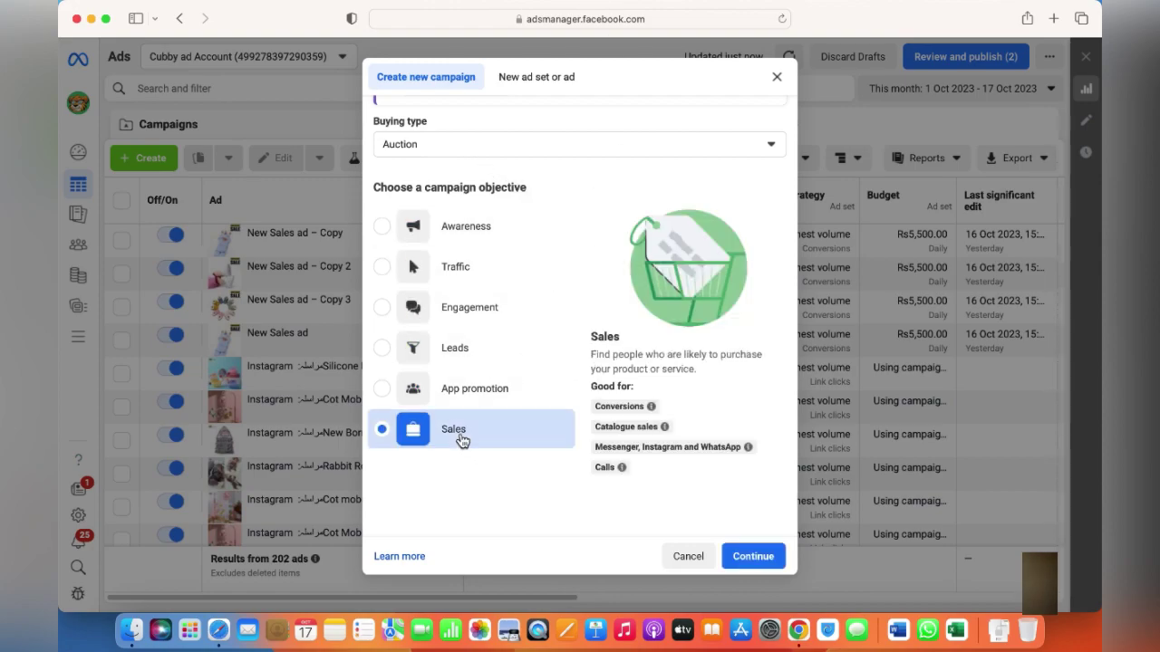
pyautogui.click(753, 556)
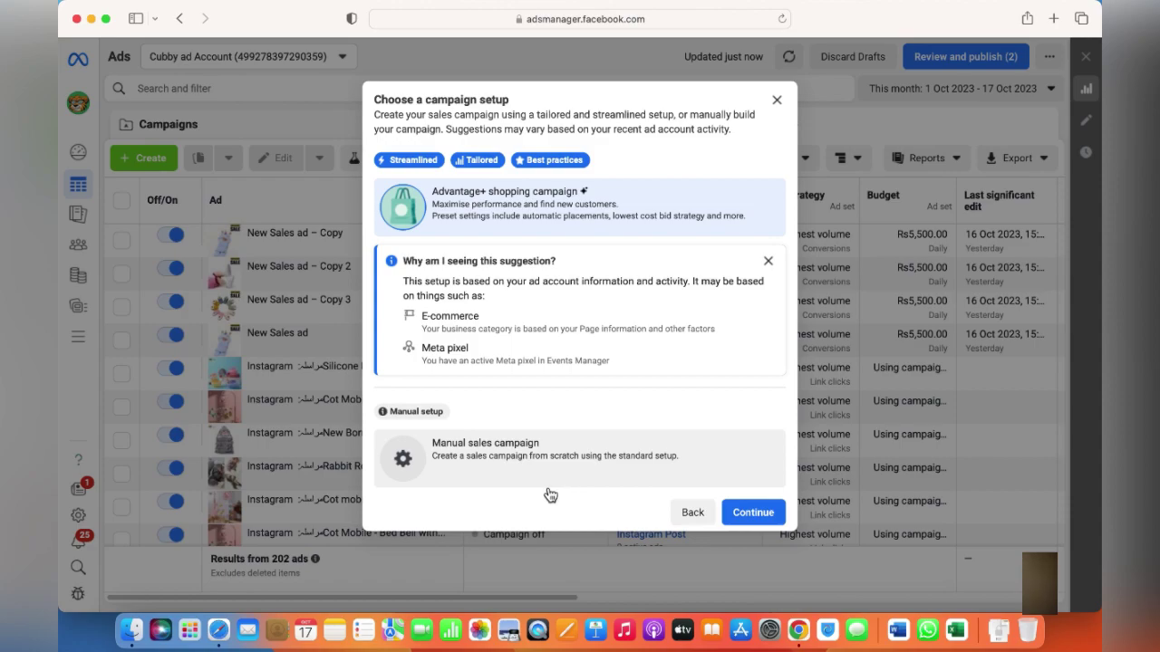
# Pick the Manual sales campaign setup instead of Advantage+ shopping
pyautogui.click(639, 457)
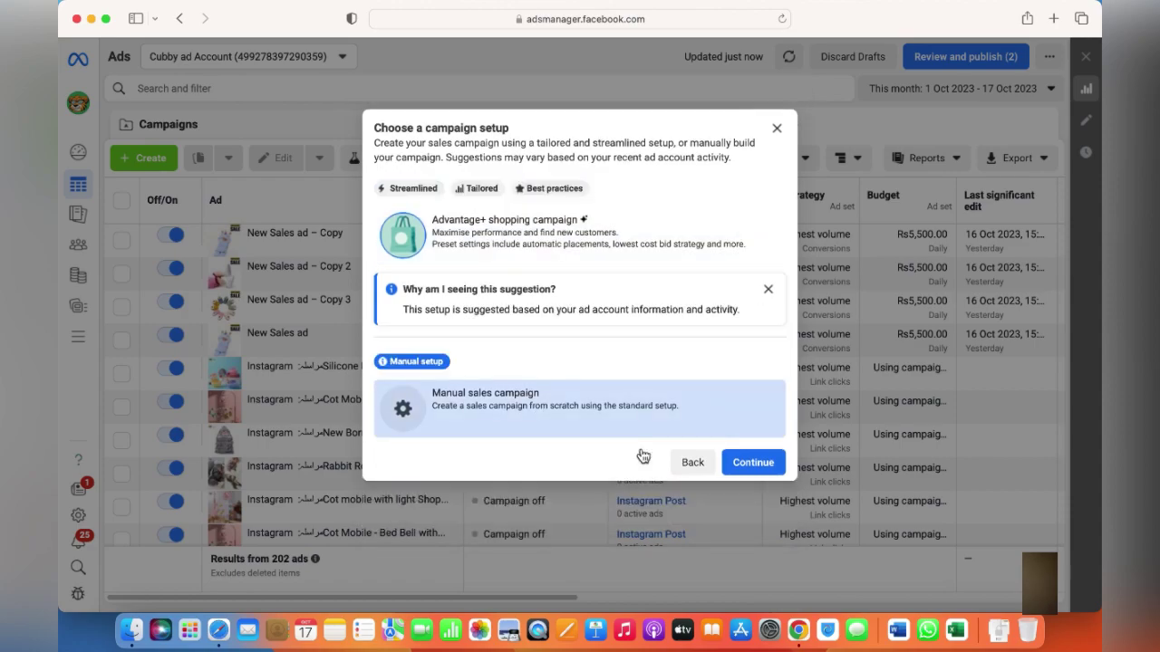
pyautogui.click(768, 473)
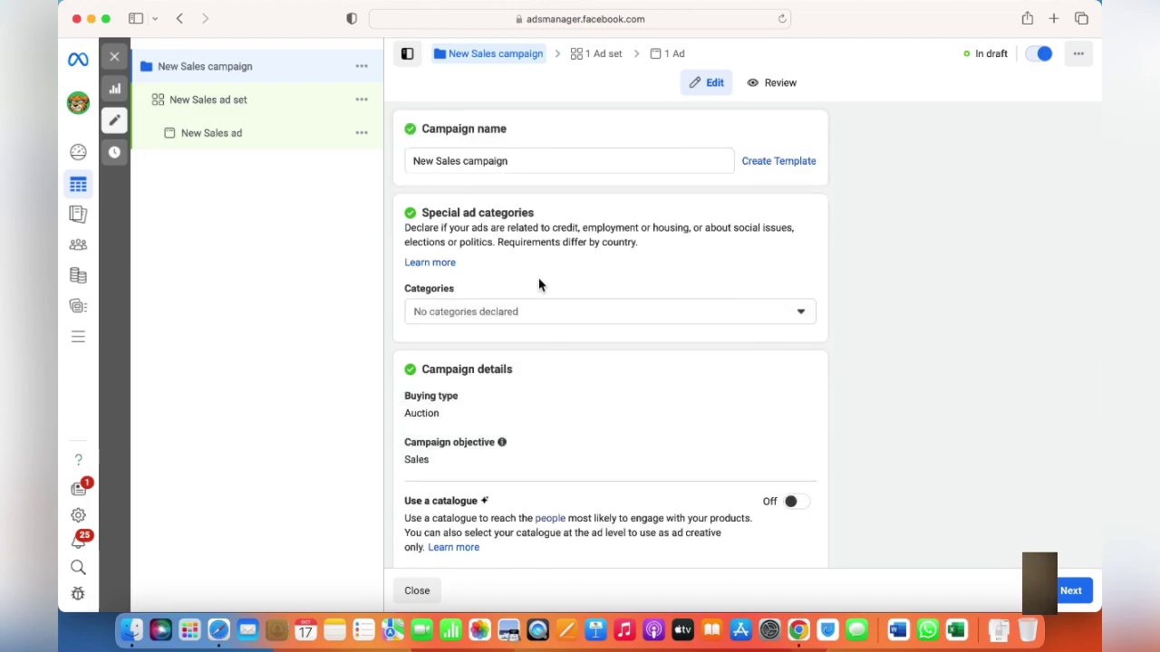
# Replace the campaign name 'New Sales campaign' with 'Multiple 1' and commit it
pyautogui.click(523, 162)
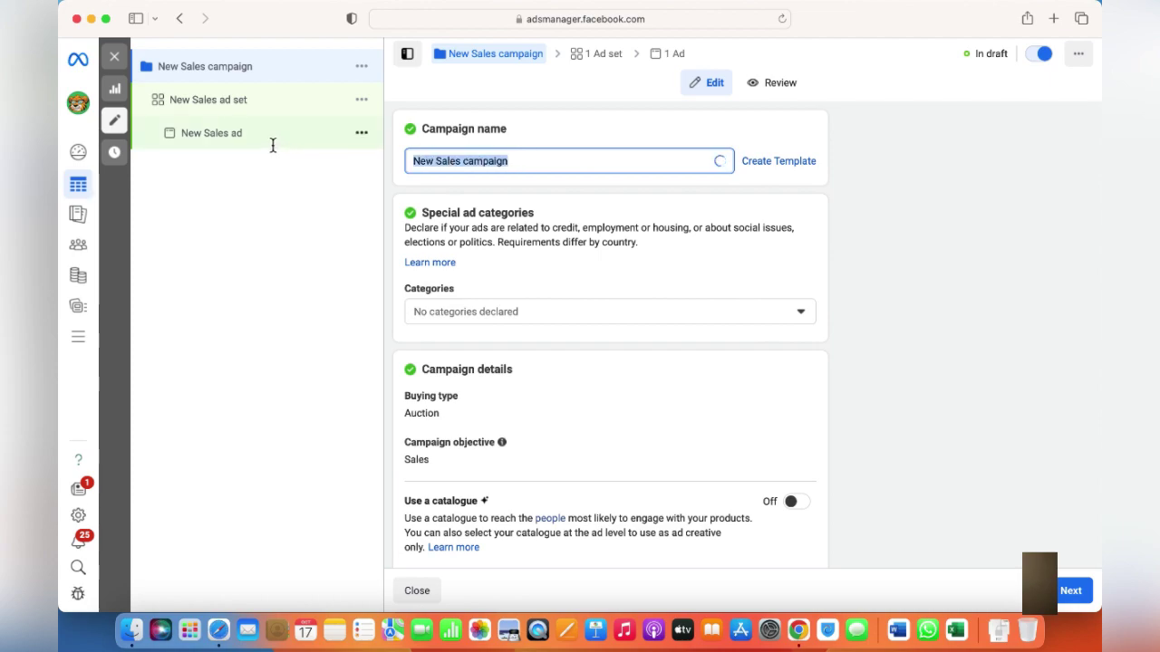
pyautogui.write('Multipe')
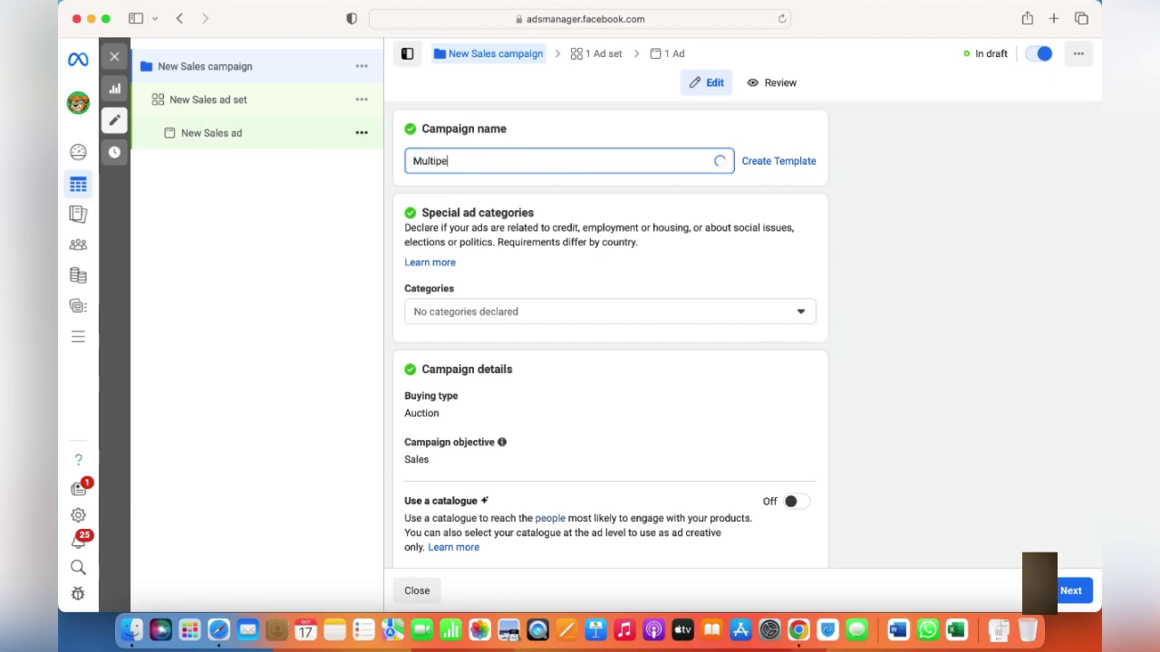
pyautogui.press('BackSpace')
pyautogui.write(';e;')
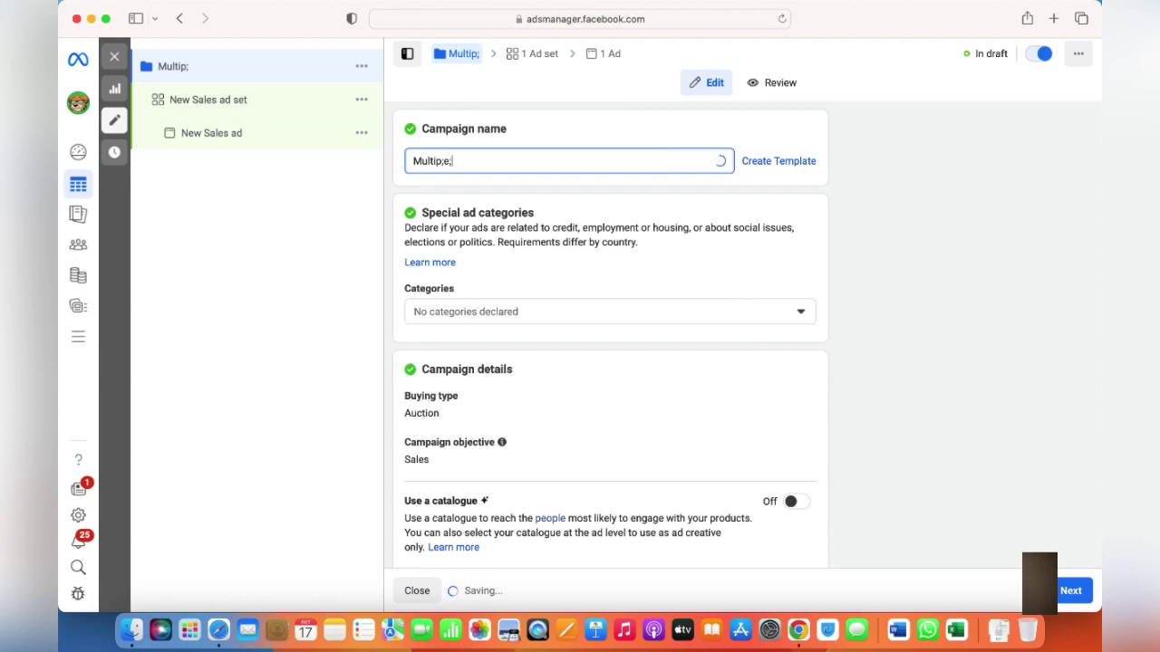
pyautogui.press('BackSpace')
pyautogui.write('le 1')
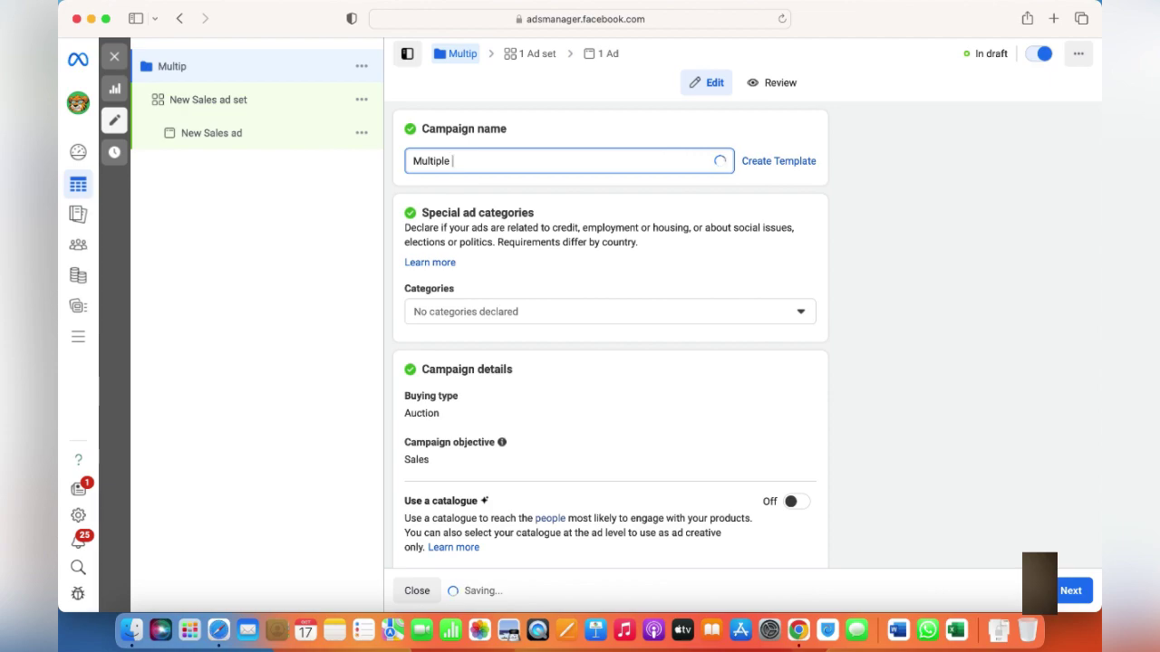
pyautogui.click(334, 220)
pyautogui.scroll(-2, 694, 414)
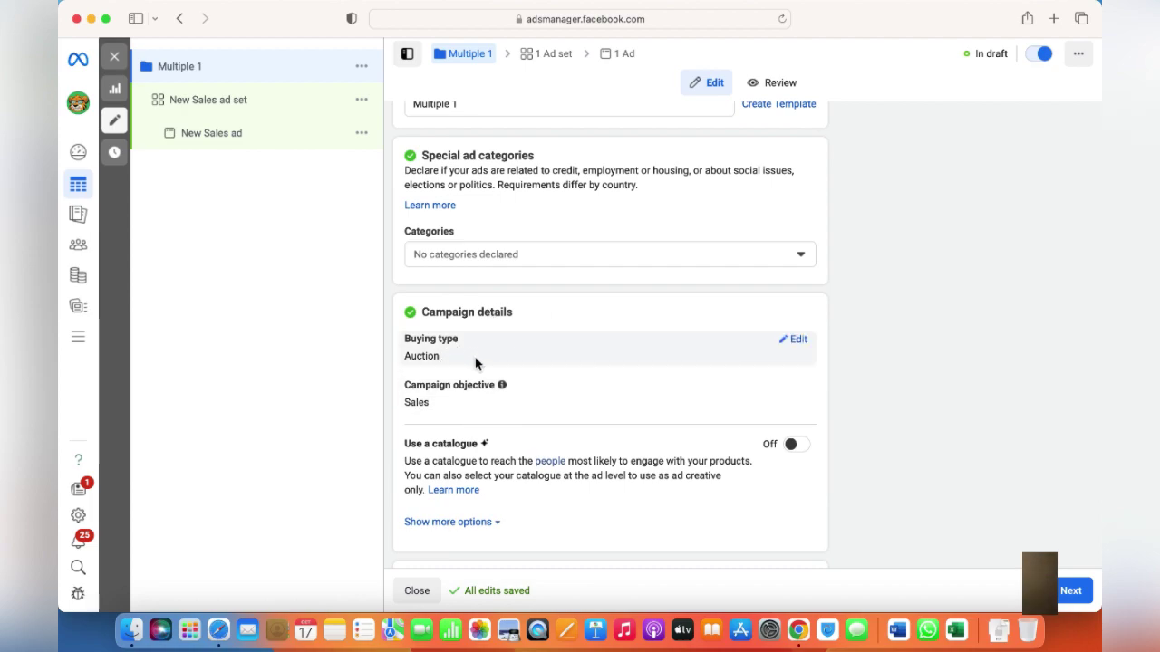
# Expand the full campaign objective list and review it with Sales still selected
pyautogui.scroll(-4, 473, 396)
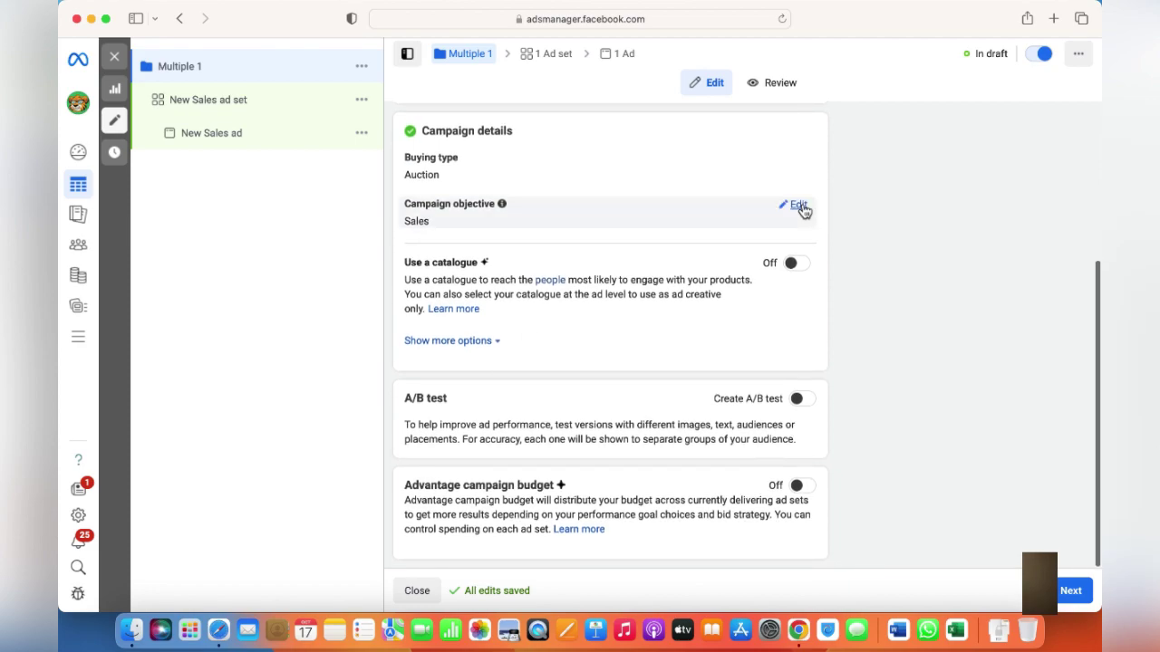
pyautogui.click(797, 207)
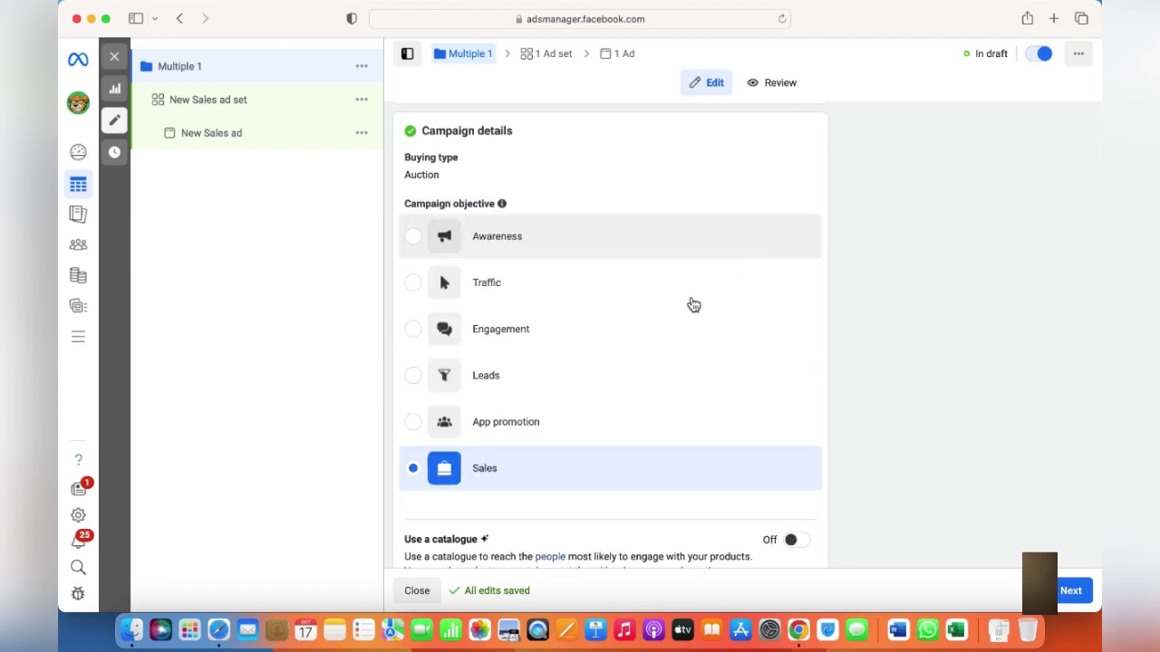
pyautogui.scroll(-1, 572, 390)
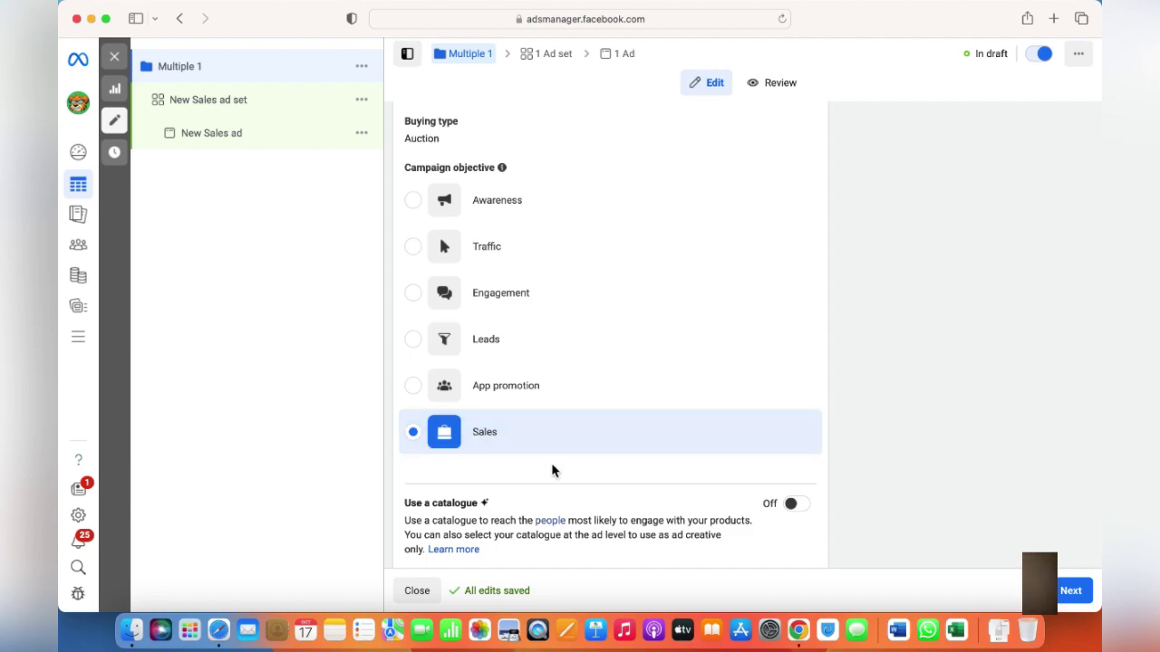
pyautogui.scroll(-5, 553, 469)
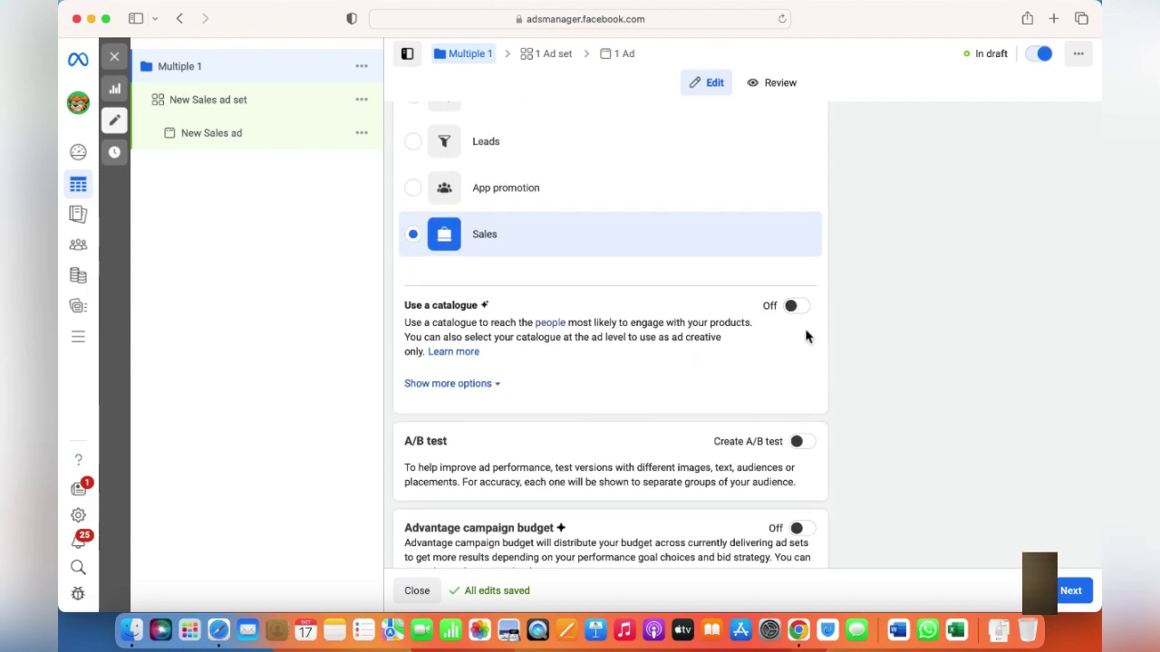
pyautogui.scroll(-1, 755, 393)
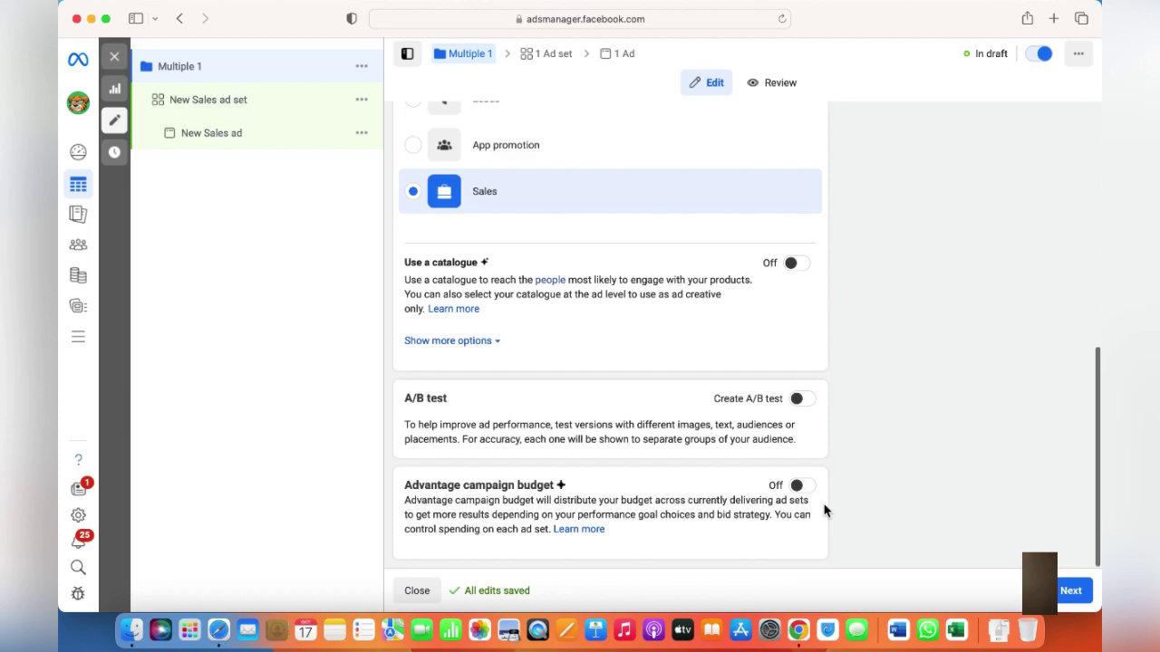
# On the ad set, keep maximise conversions, the Cubby Brand New pixel and the Purchase event
pyautogui.click(1078, 602)
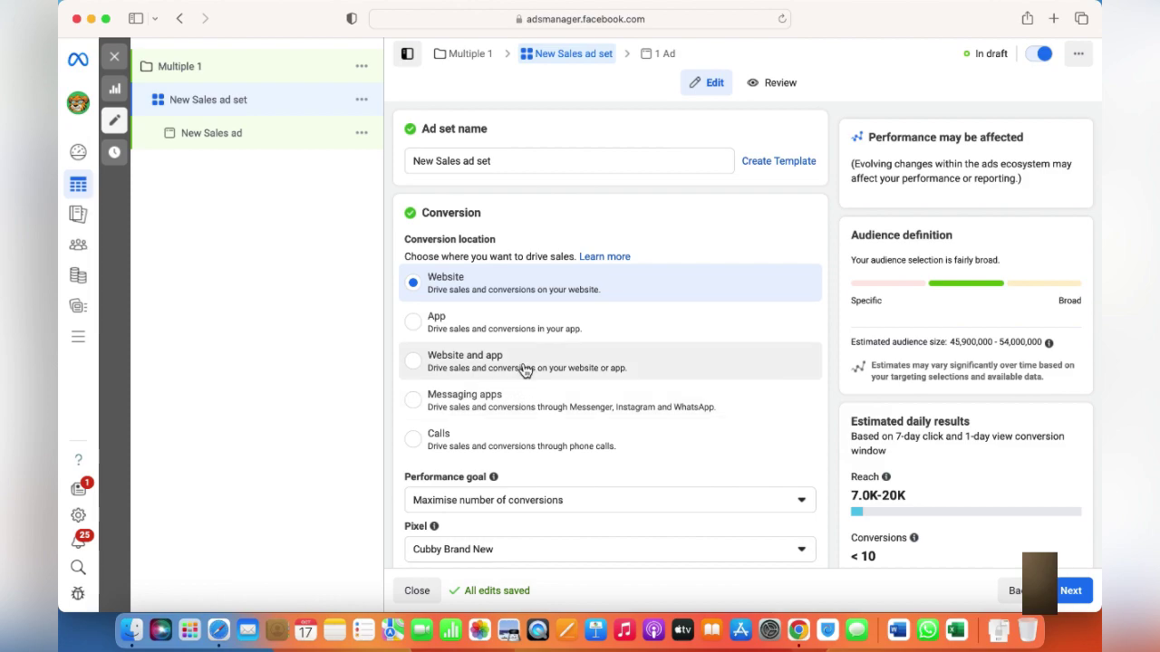
pyautogui.scroll(-5, 583, 324)
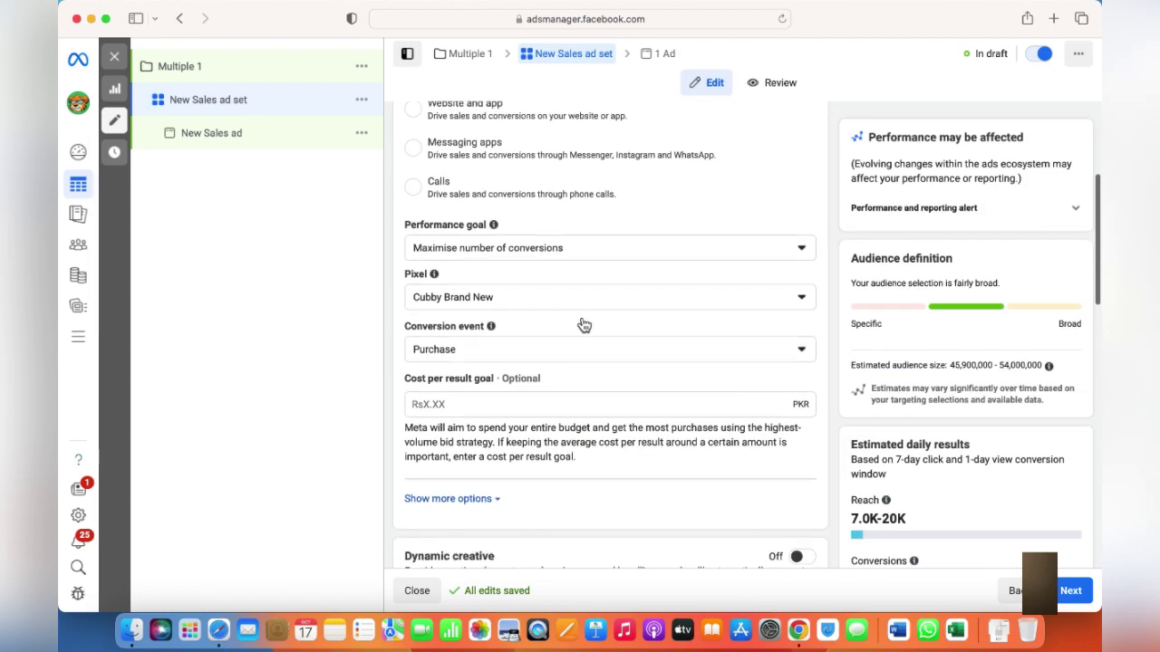
pyautogui.scroll(1, 581, 324)
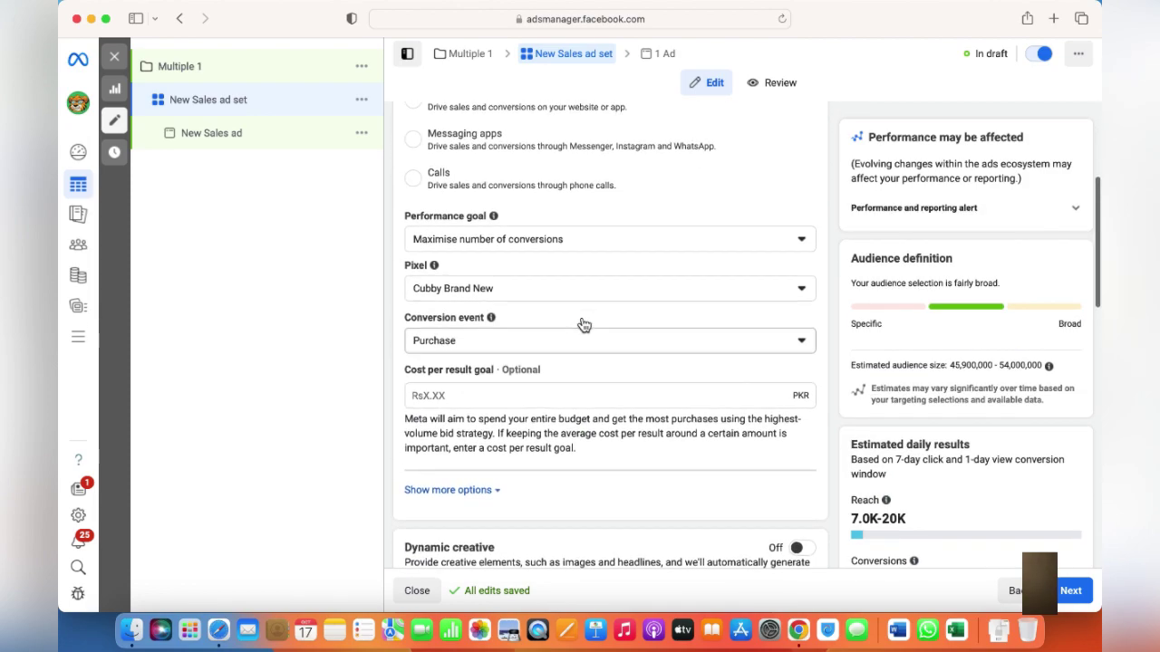
pyautogui.click(588, 241)
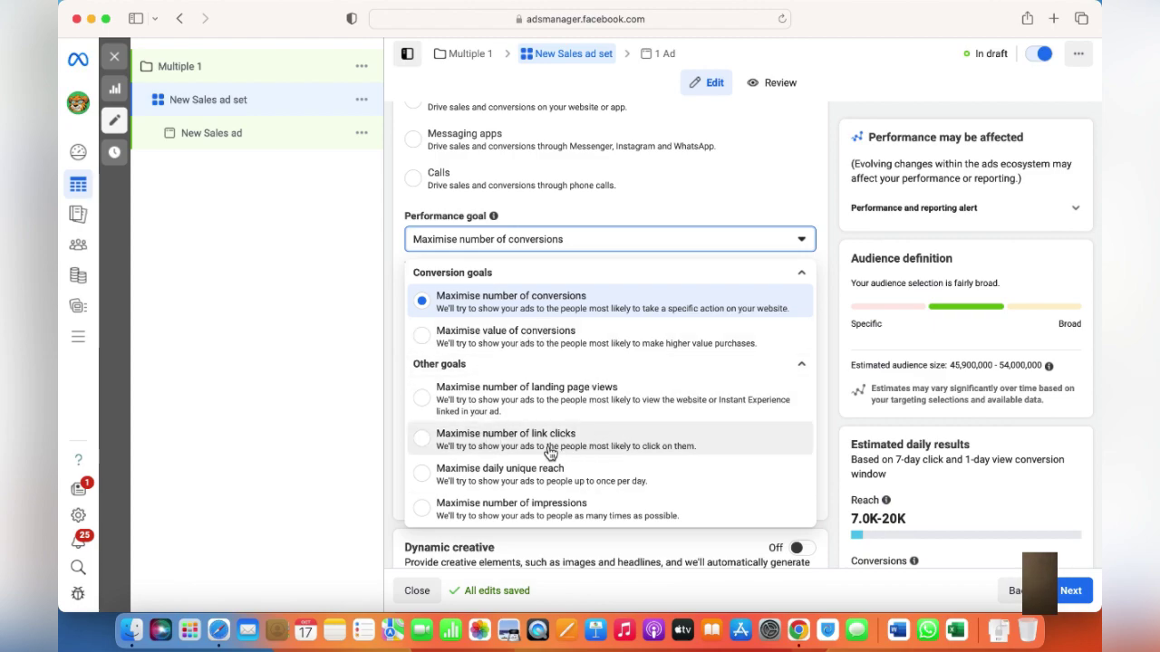
pyautogui.click(351, 356)
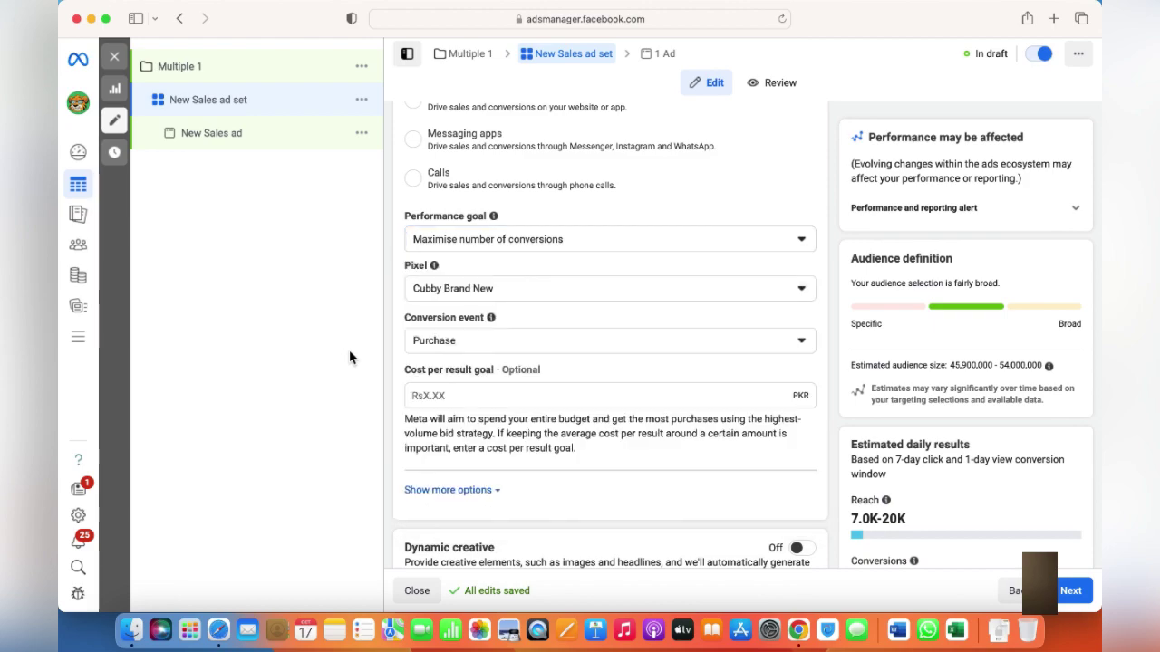
pyautogui.click(529, 290)
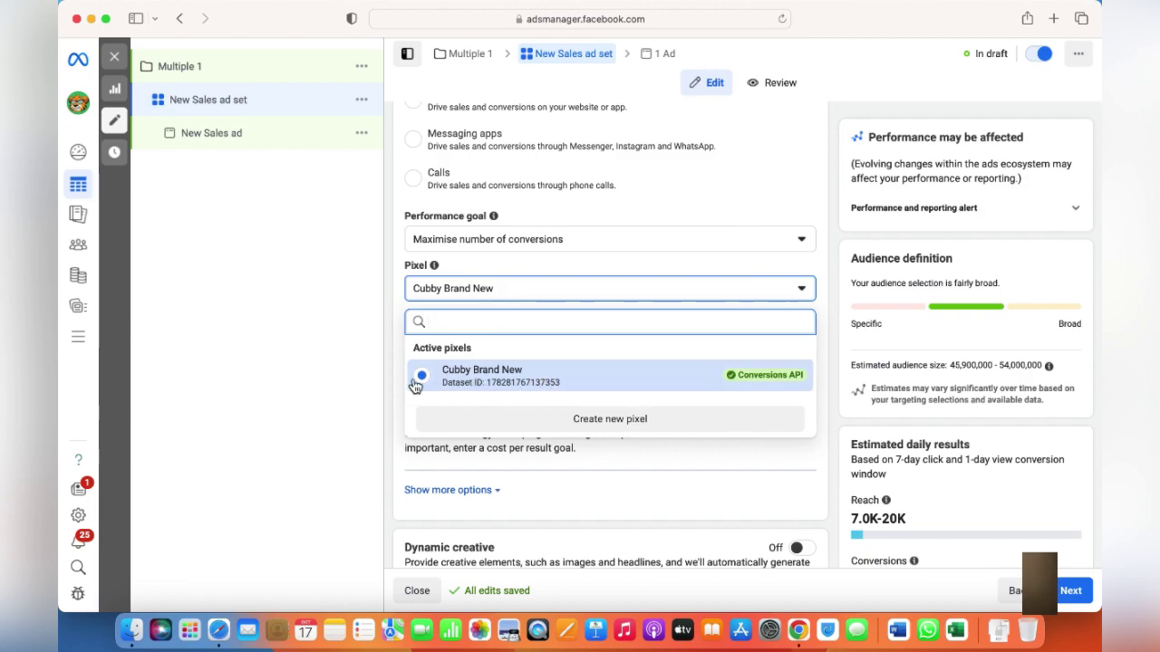
pyautogui.click(360, 372)
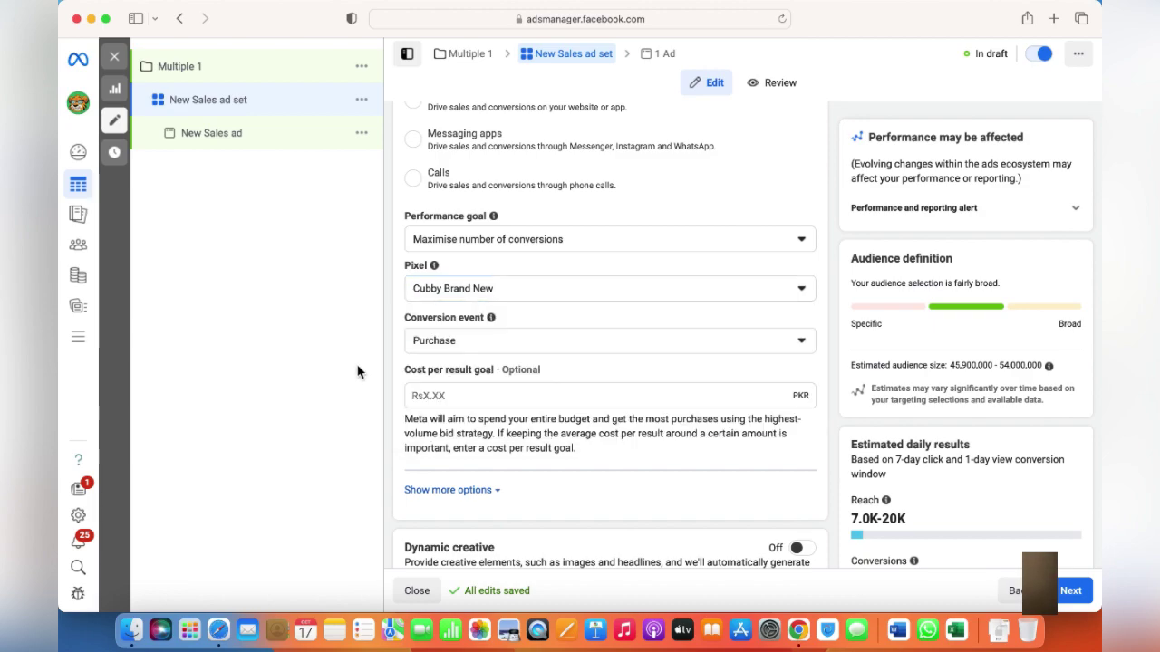
pyautogui.click(541, 340)
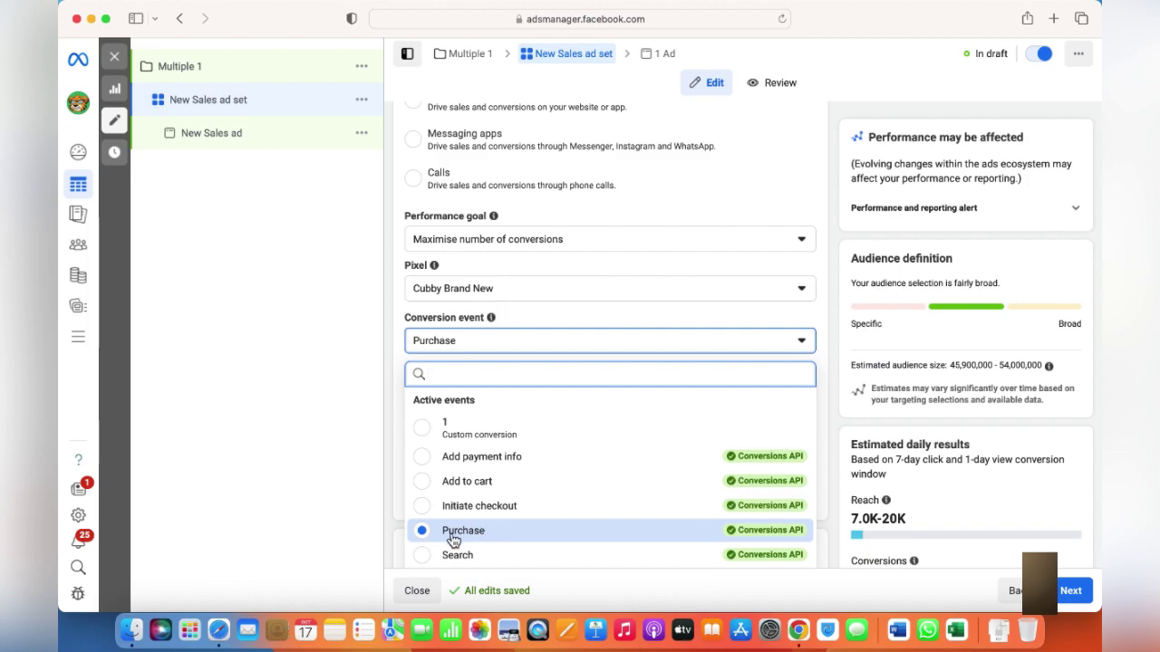
pyautogui.moveTo(453, 540)
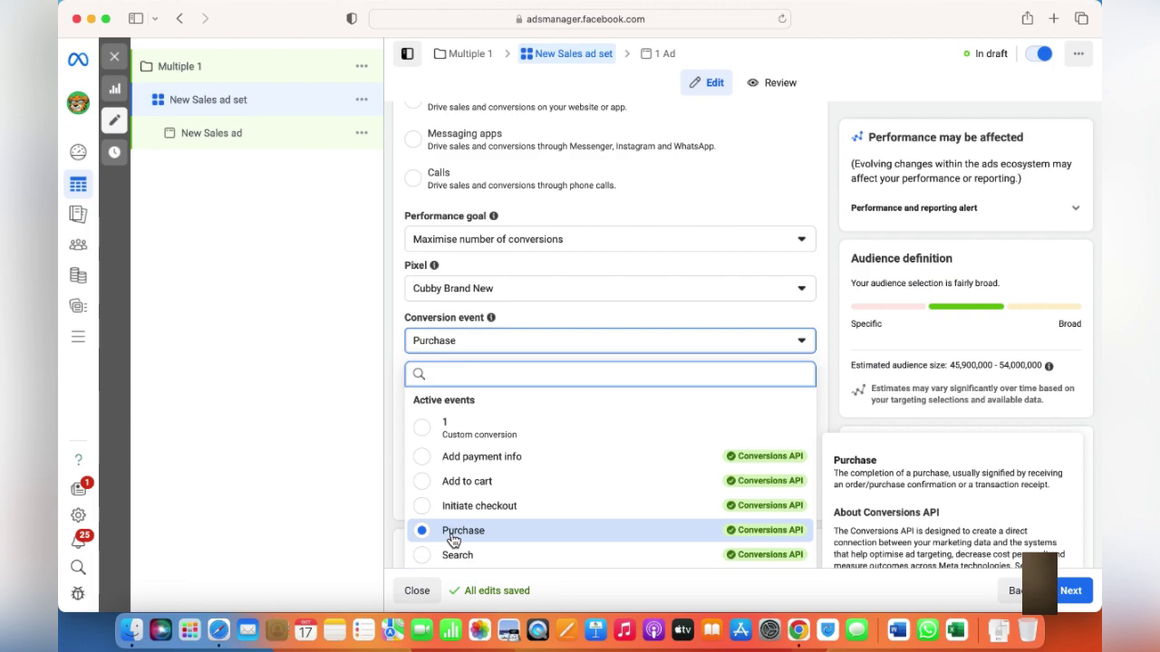
pyautogui.click(453, 537)
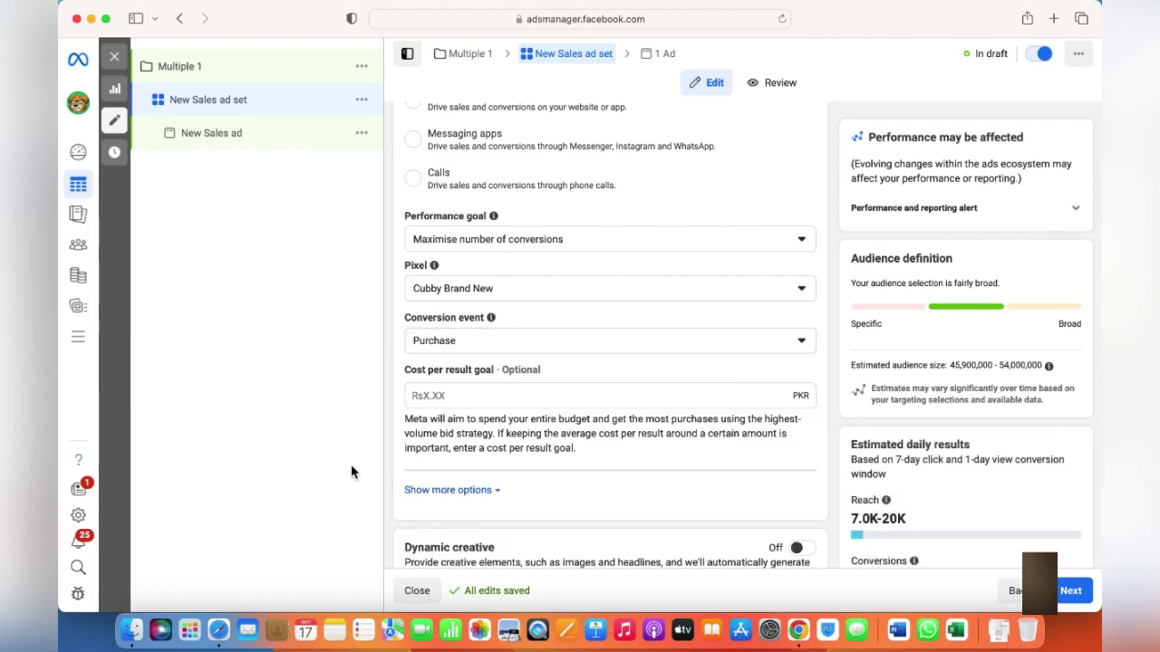
pyautogui.scroll(-1, 492, 424)
# Overwrite the Rs2,100 daily budget, which first commits as 4000
pyautogui.scroll(-3, 492, 424)
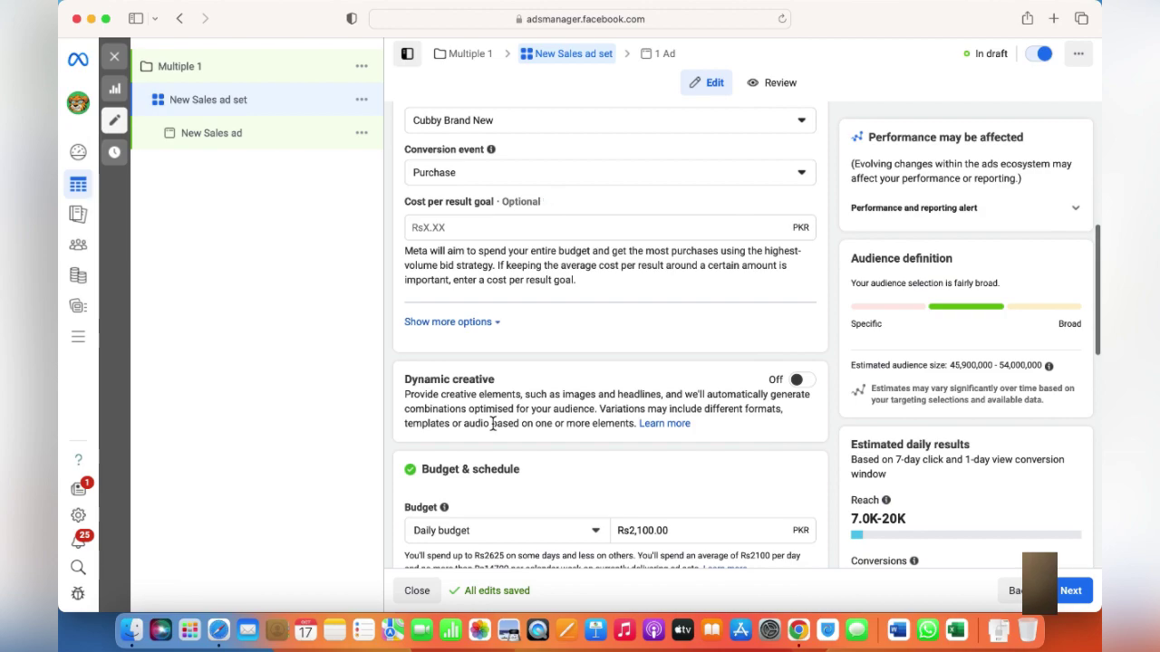
pyautogui.scroll(-2, 492, 424)
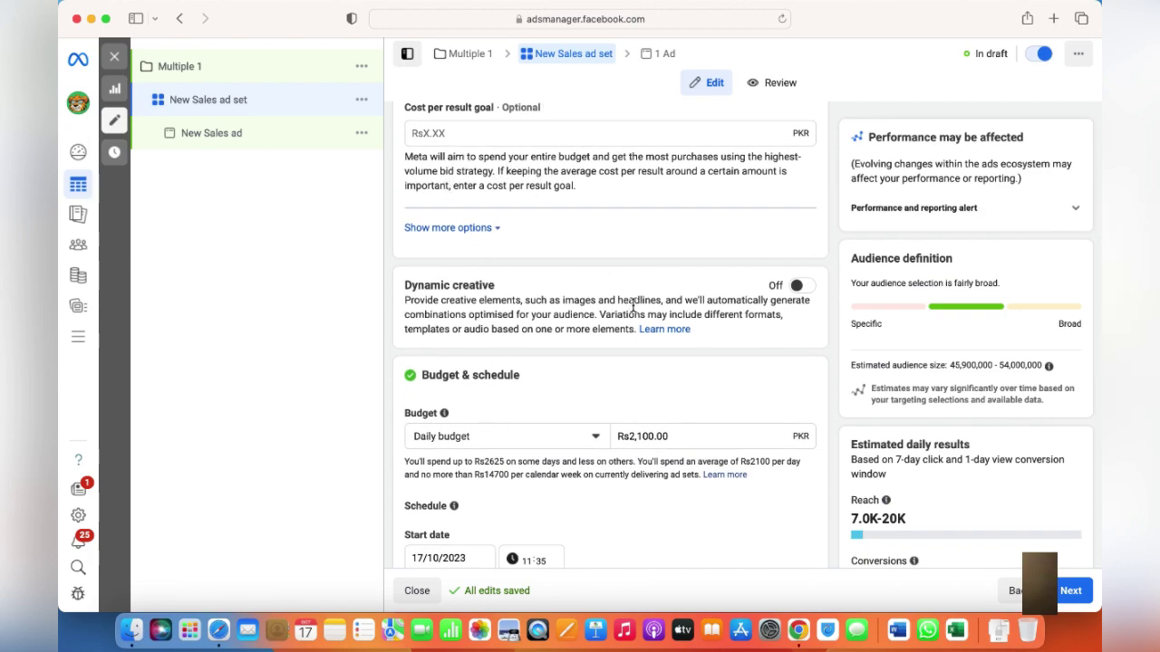
pyautogui.scroll(-2, 632, 305)
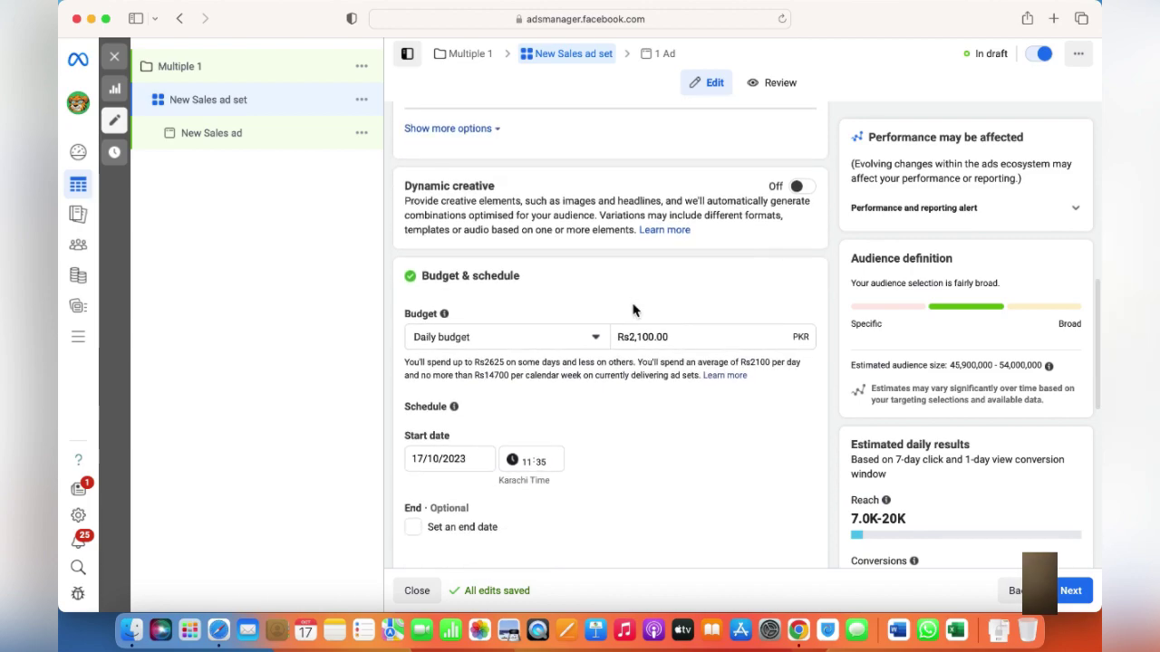
pyautogui.scroll(-2, 633, 308)
pyautogui.moveTo(678, 243); pyautogui.dragTo(401, 190)
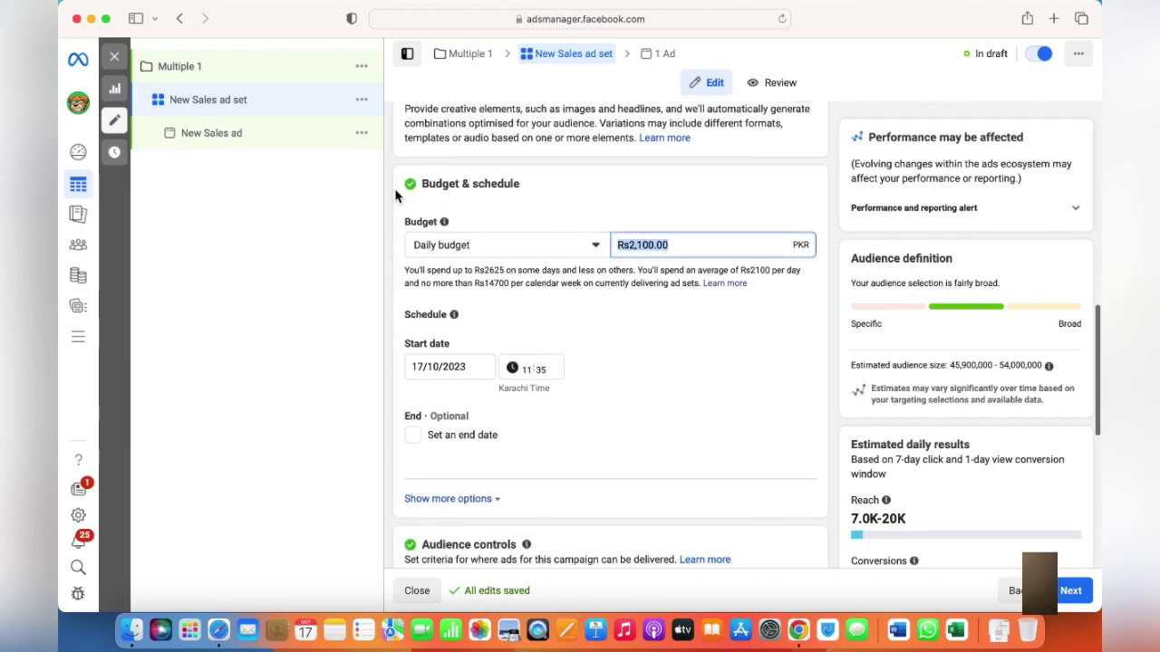
pyautogui.write('000')
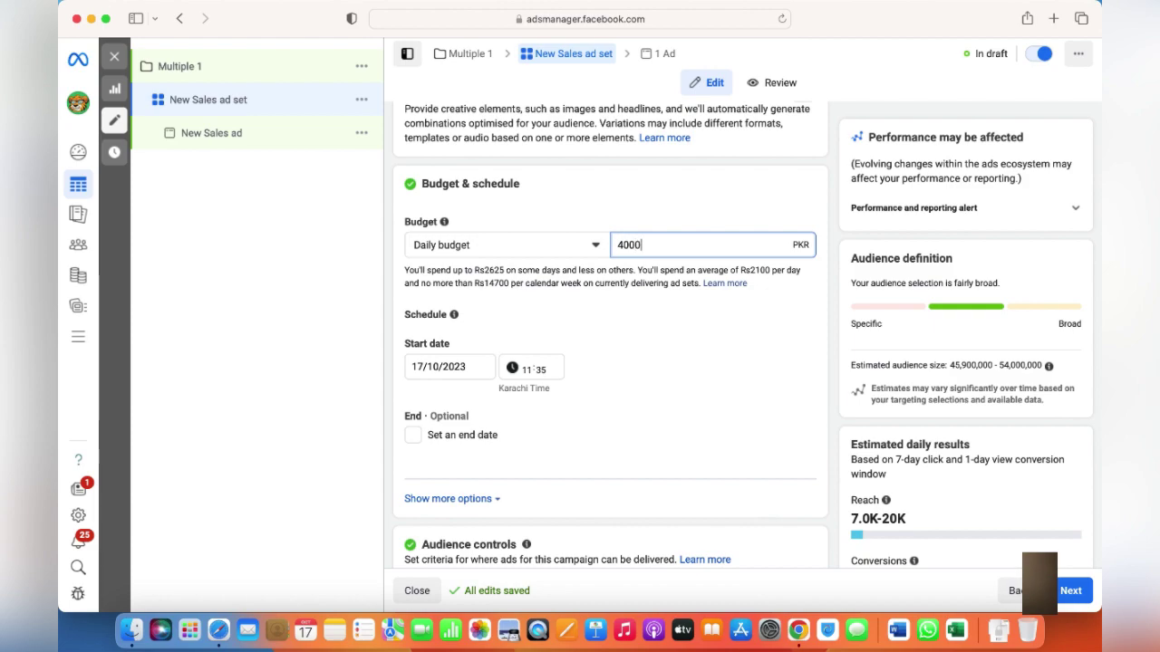
pyautogui.click(330, 238)
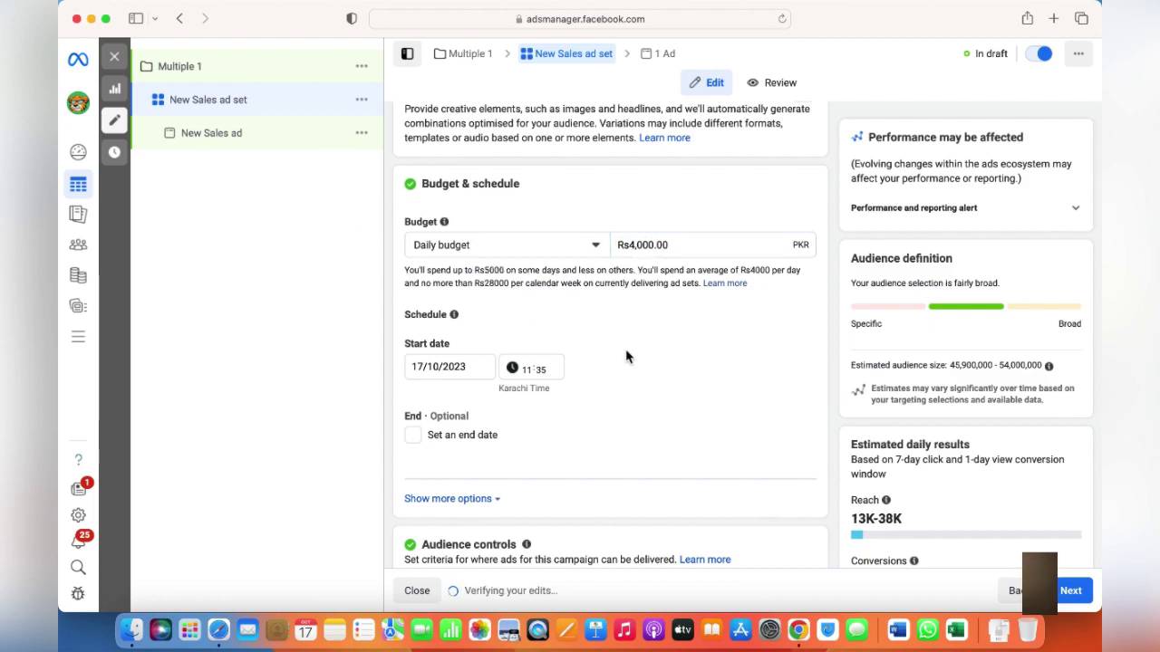
# Correct the daily budget to Rs5,000 and confirm it
pyautogui.scroll(-3, 625, 356)
pyautogui.scroll(-3, 625, 356)
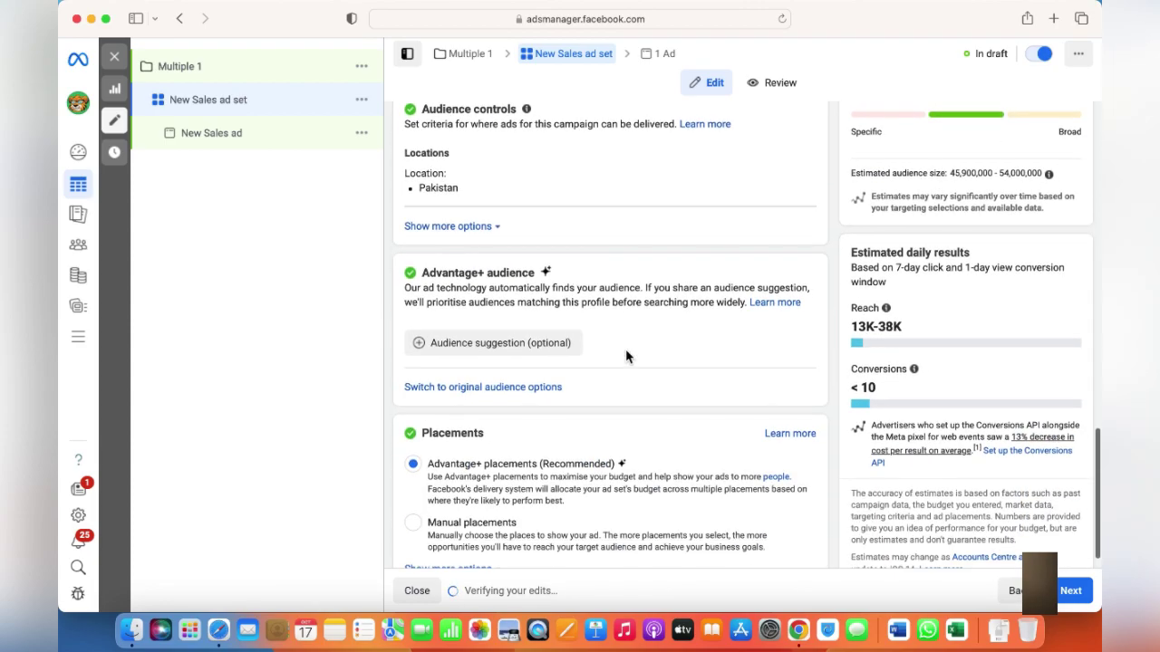
pyautogui.scroll(4, 625, 356)
pyautogui.scroll(3, 625, 356)
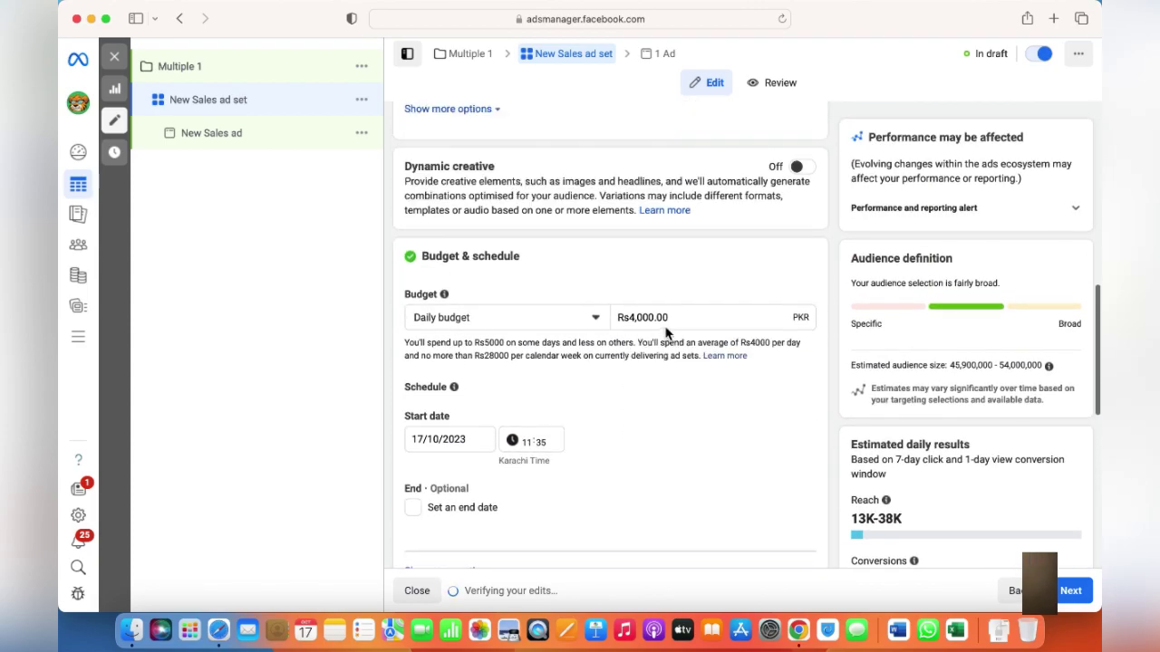
pyautogui.click(669, 318)
pyautogui.write('5000')
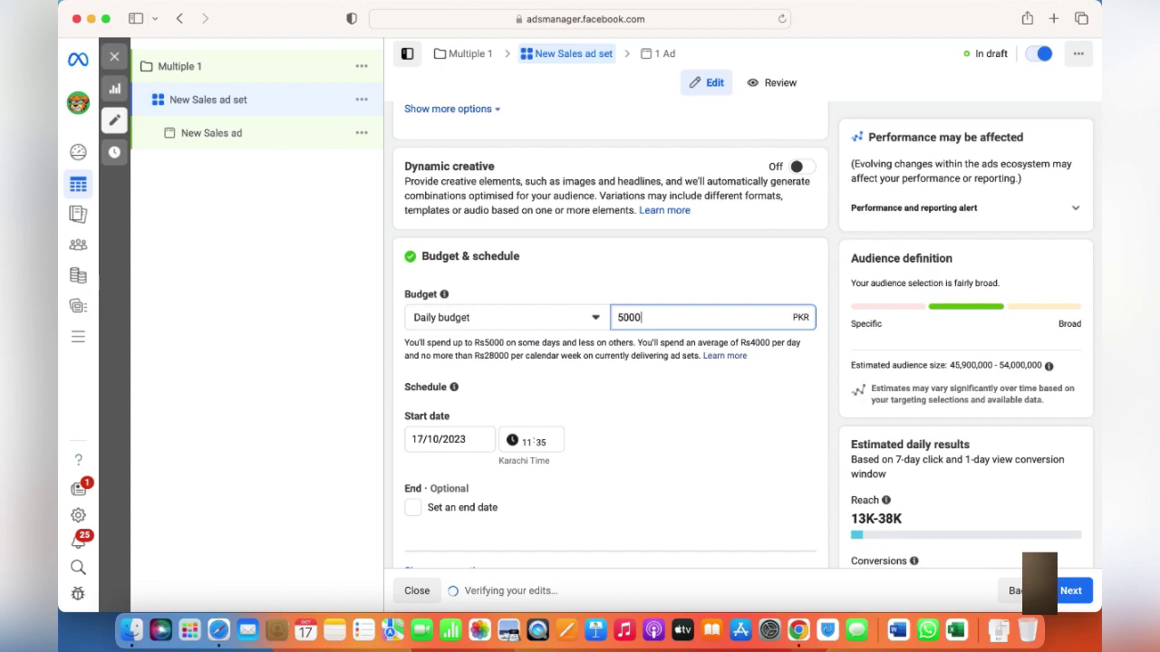
pyautogui.click(606, 393)
pyautogui.scroll(-5, 606, 394)
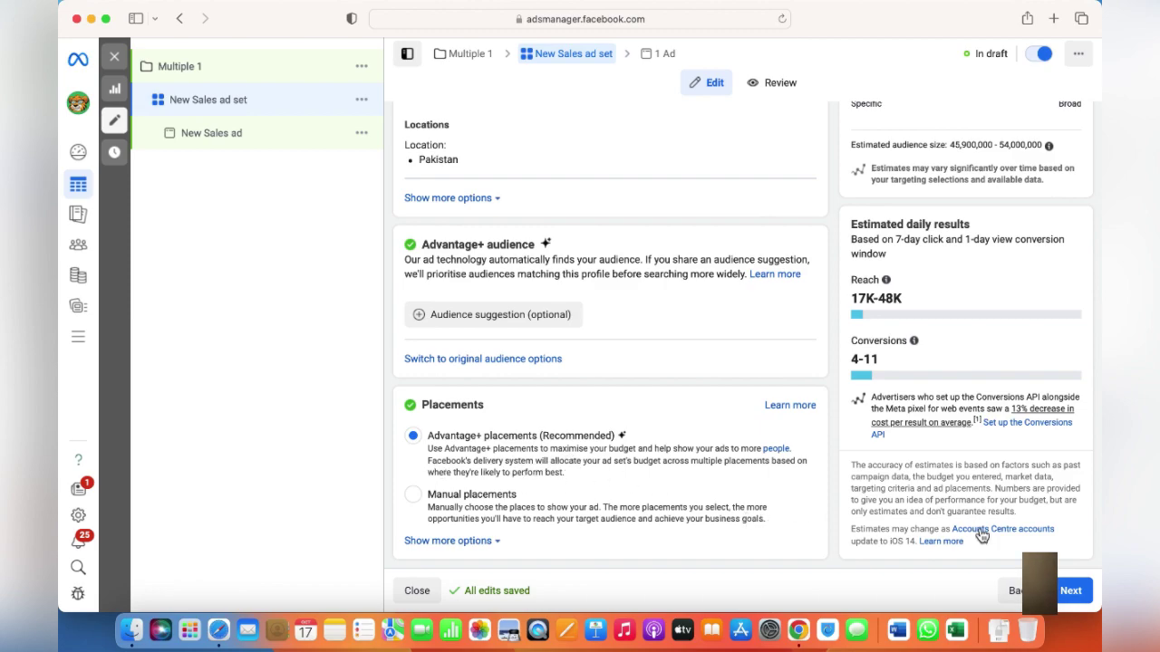
# Continue to the New Sales ad and bring up its Ad setup and Format sections
pyautogui.click(1067, 590)
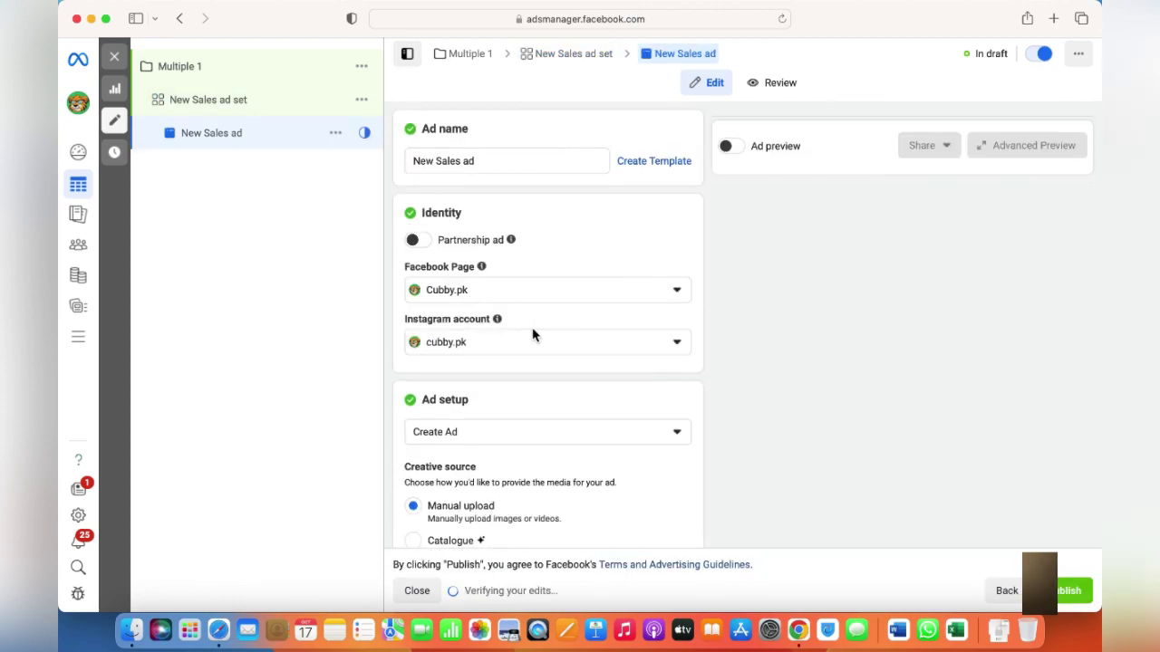
pyautogui.scroll(-3, 521, 353)
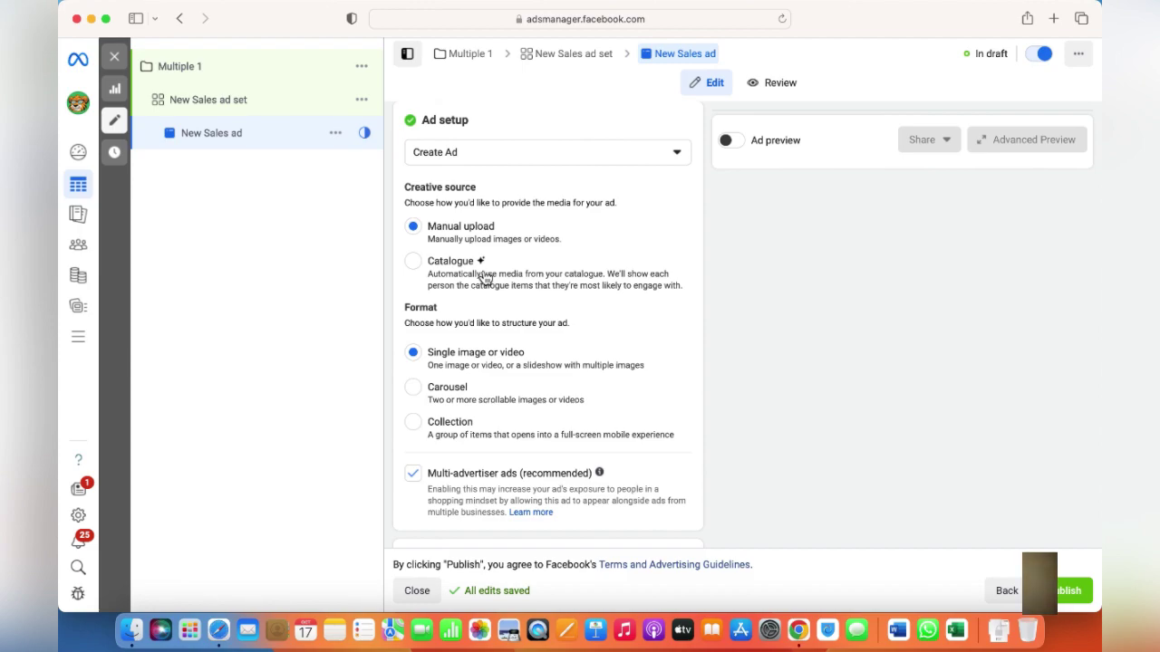
pyautogui.scroll(-3, 490, 306)
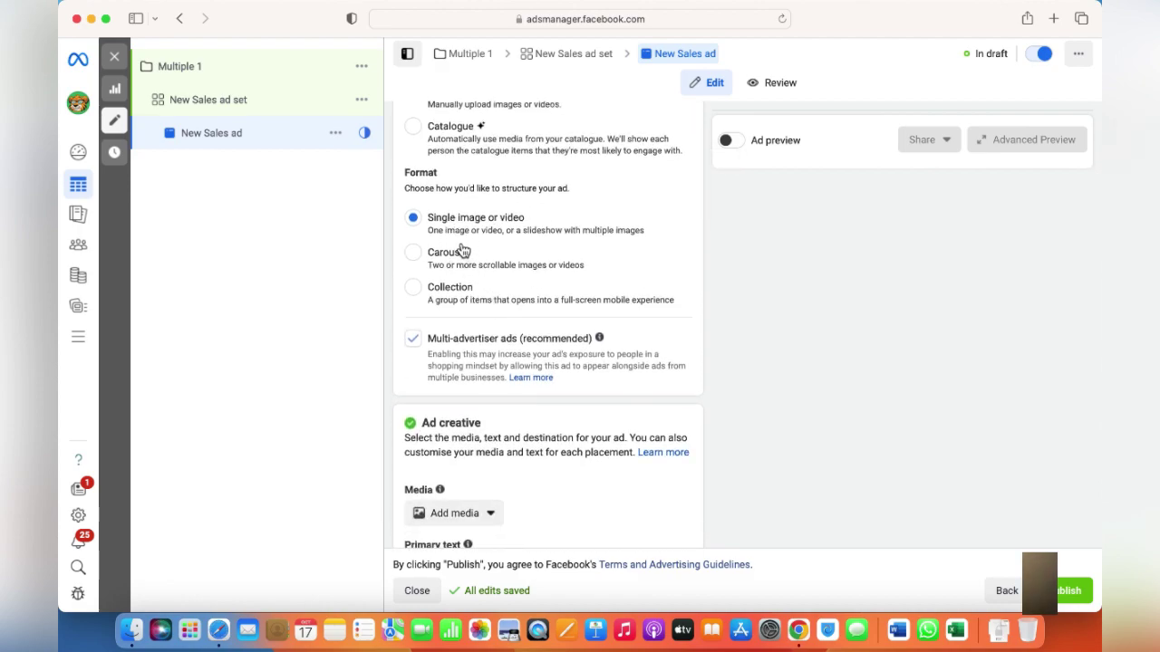
# Add the untitled 720×707 bowls-and-spoons image as the ad's media and go to cropping
pyautogui.scroll(-5, 479, 393)
pyautogui.click(493, 205)
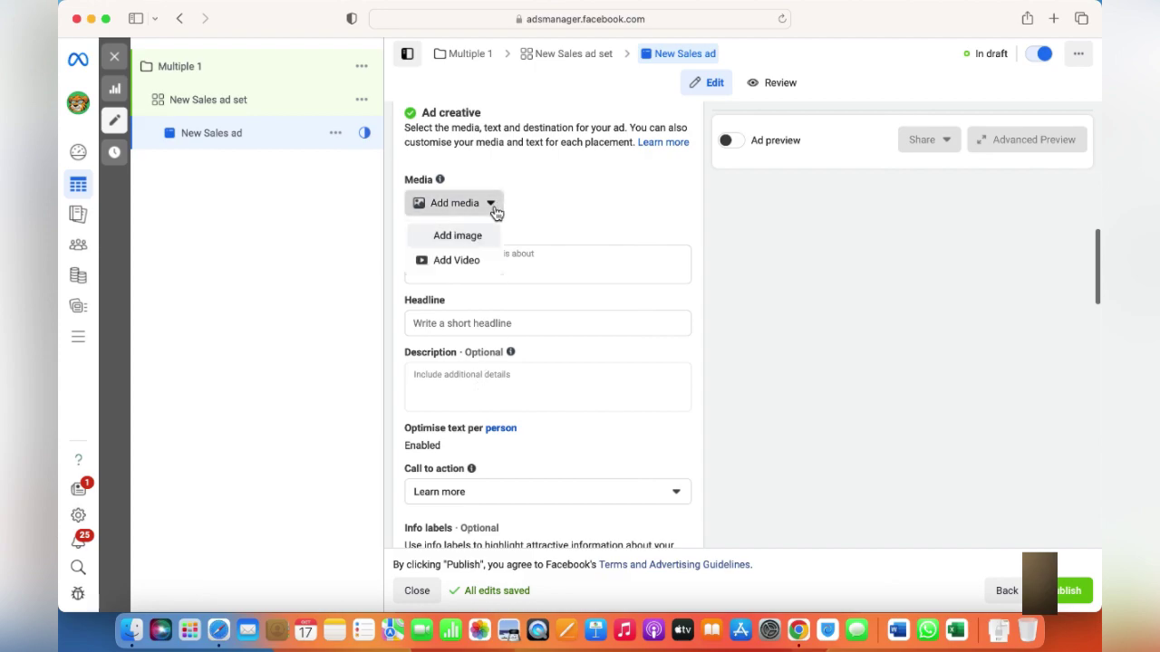
pyautogui.click(472, 239)
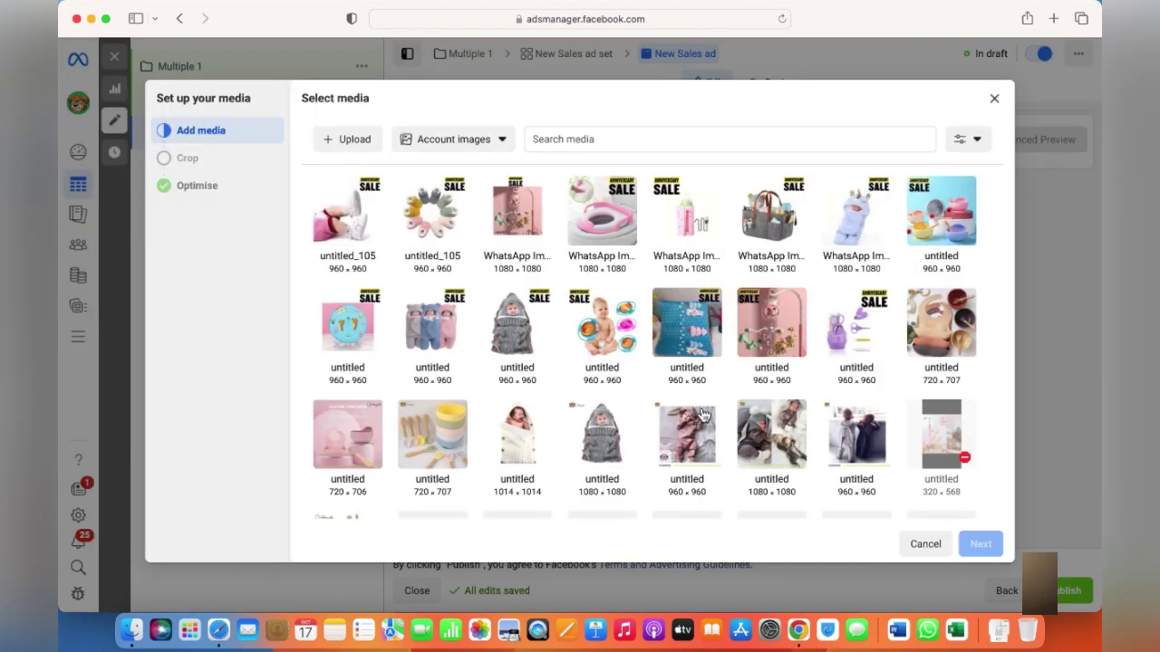
pyautogui.scroll(-2, 552, 432)
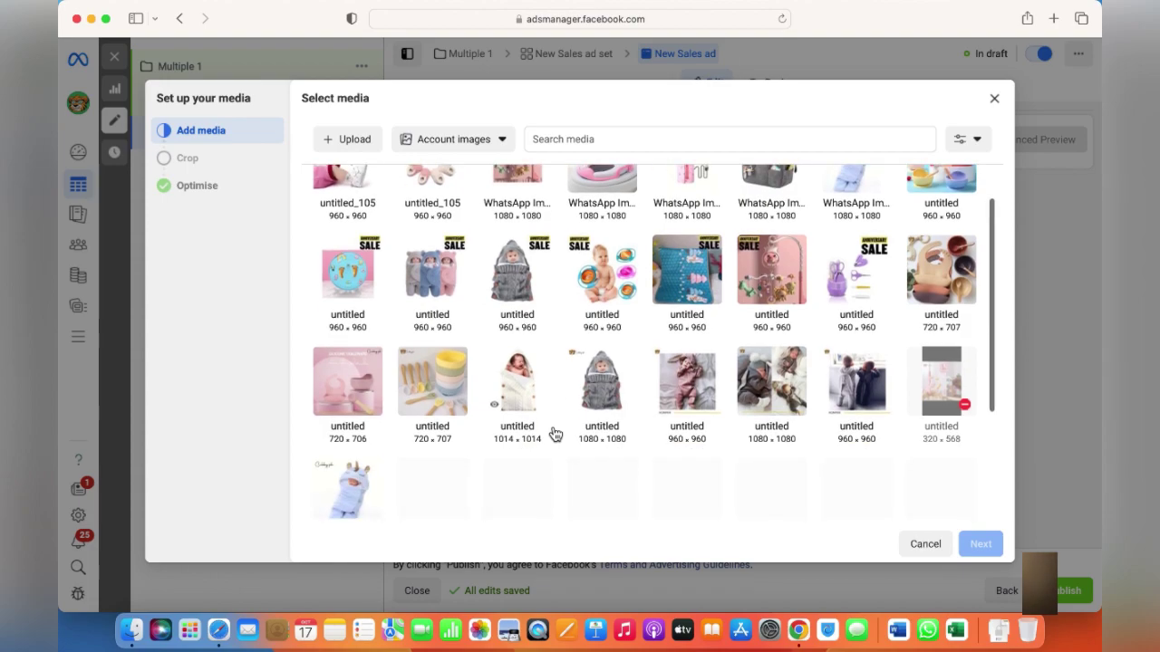
pyautogui.click(445, 390)
pyautogui.click(981, 543)
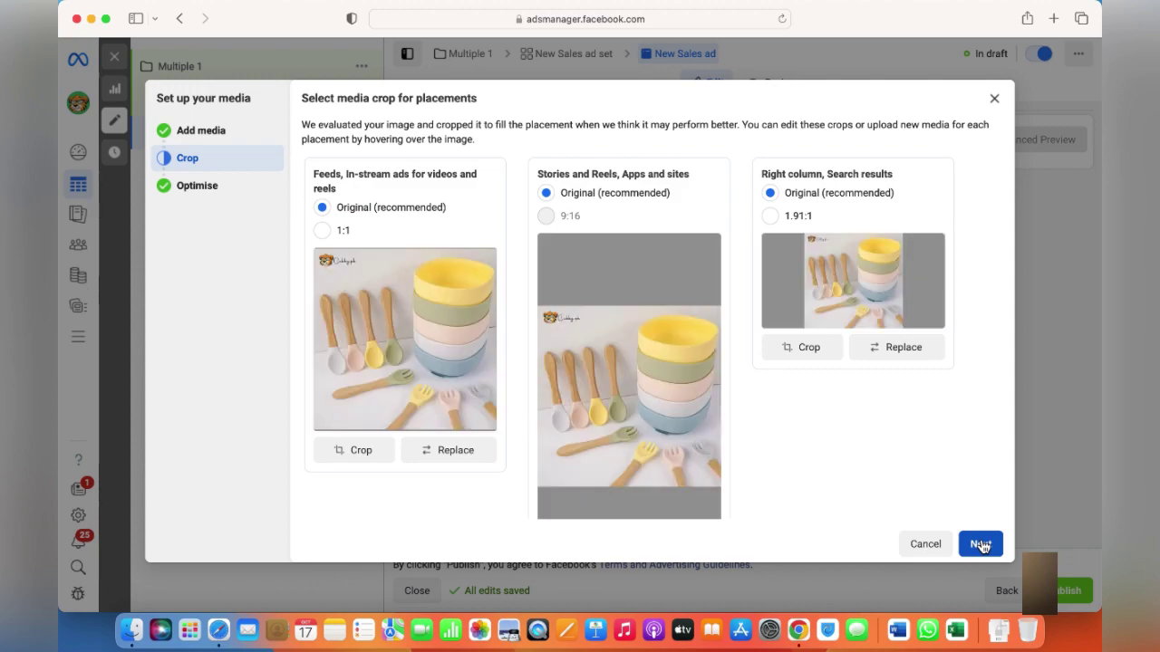
# Keep the original crops and preview the second and third original creative placements
pyautogui.click(981, 544)
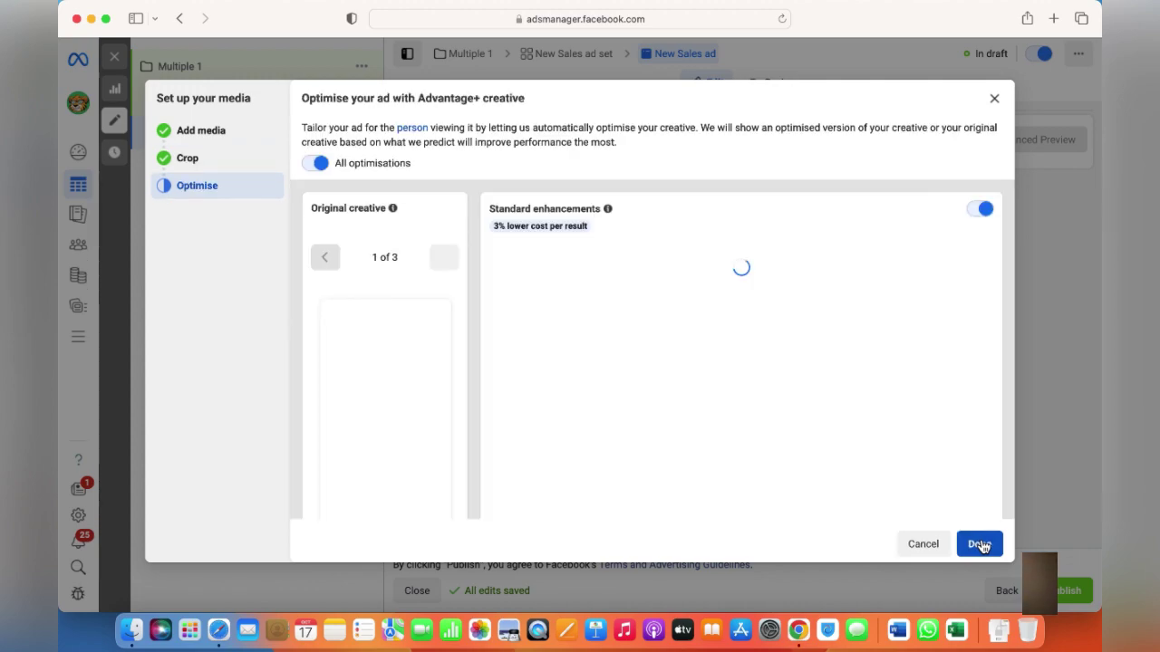
pyautogui.scroll(-3, 721, 463)
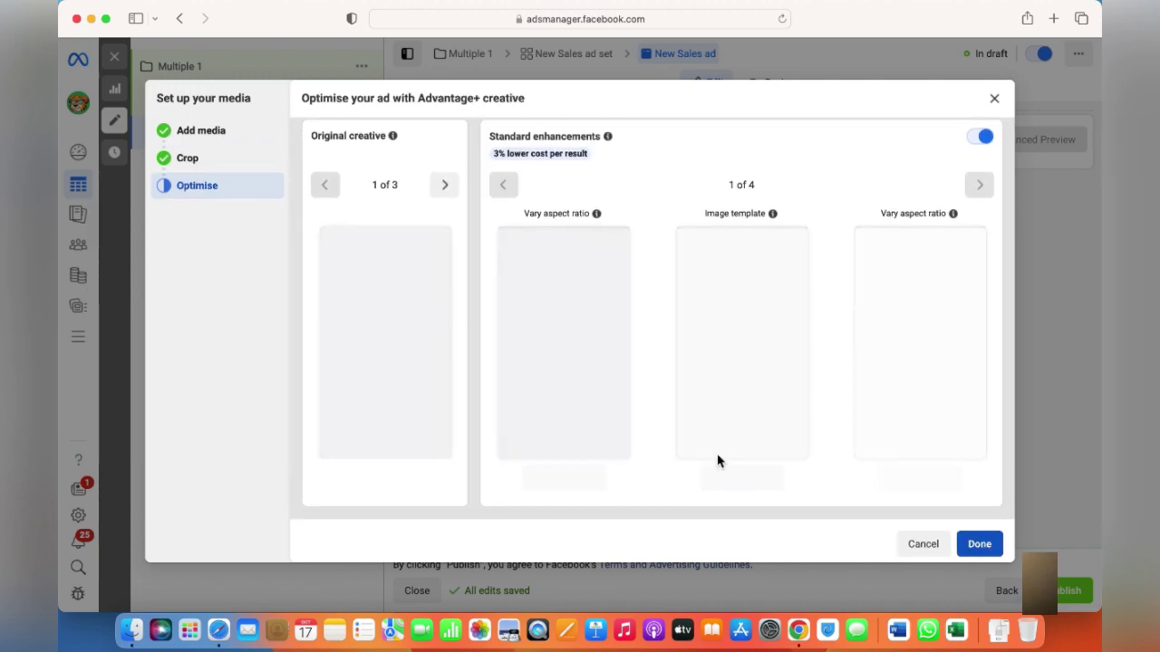
pyautogui.scroll(3, 719, 458)
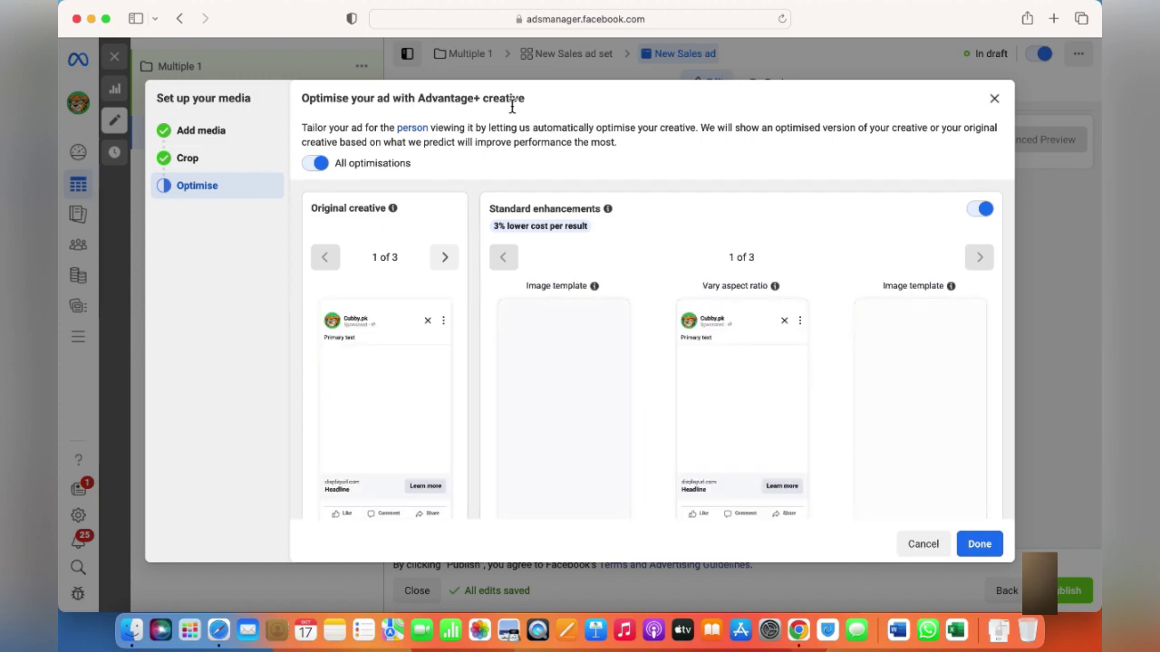
pyautogui.scroll(-3, 410, 396)
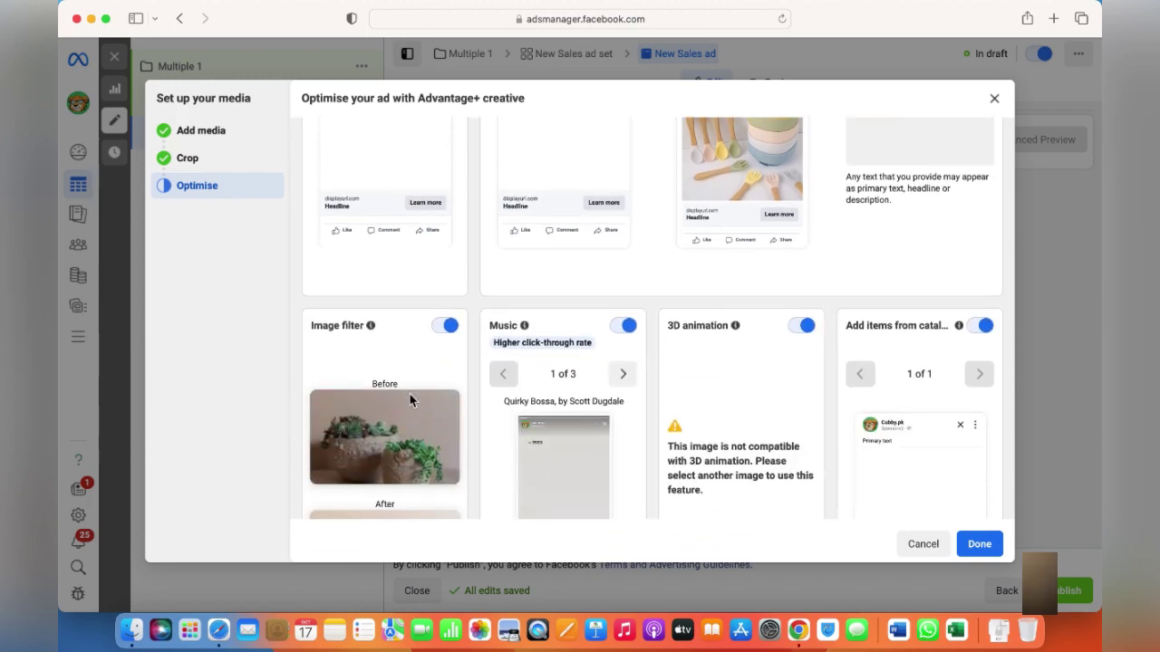
pyautogui.scroll(3, 409, 396)
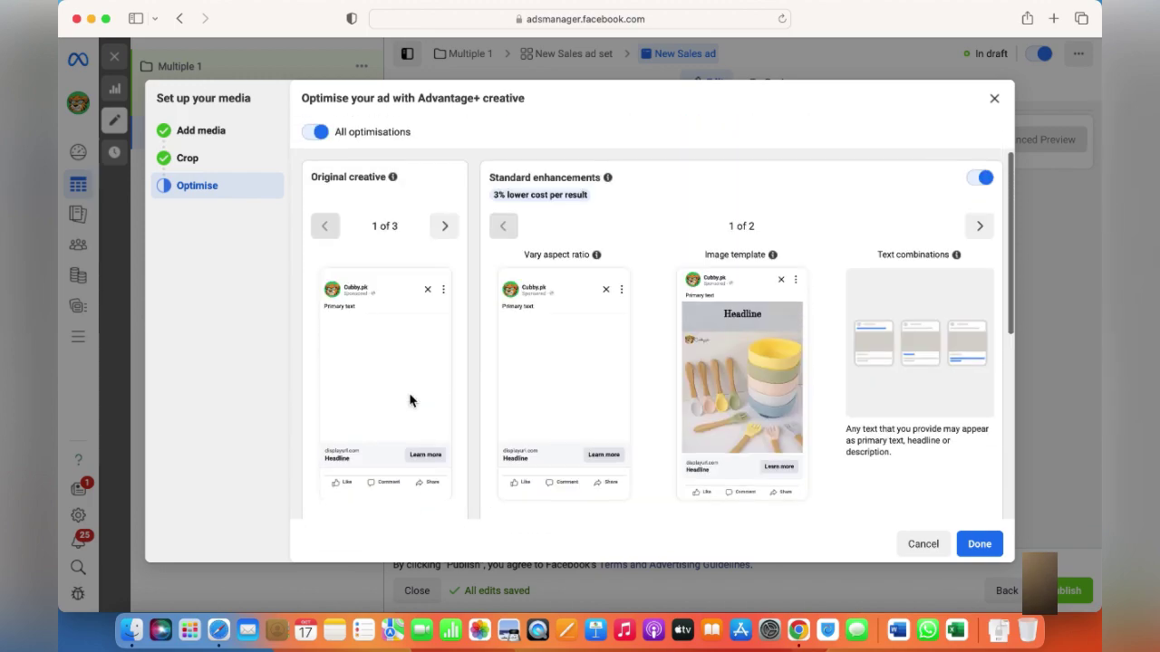
pyautogui.click(448, 232)
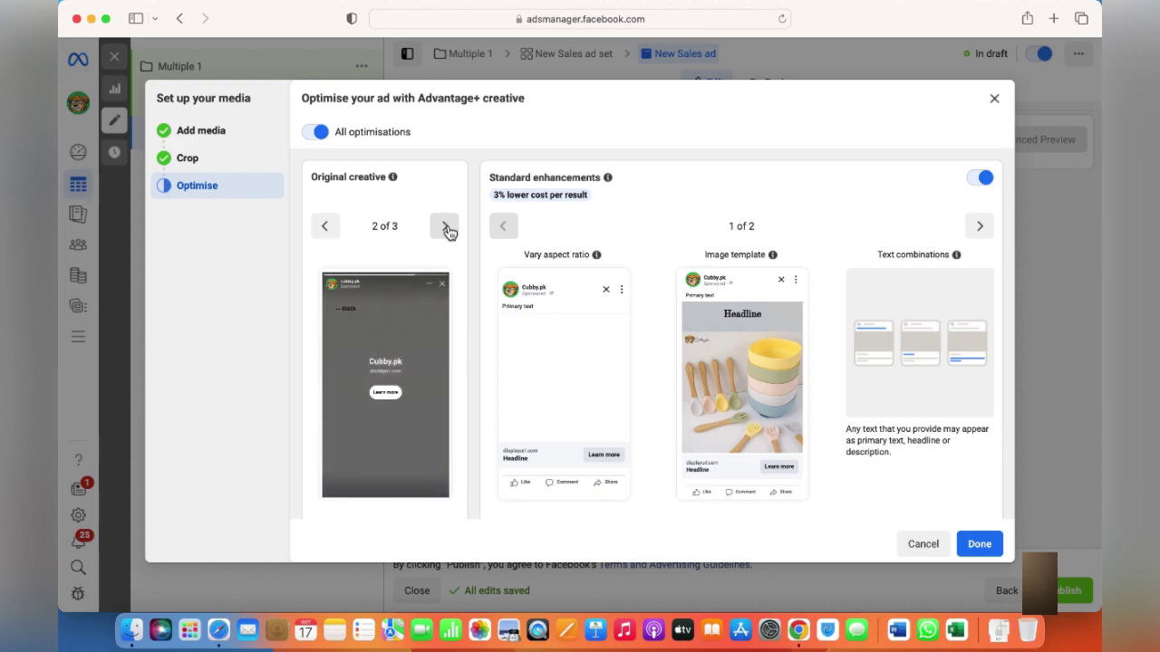
pyautogui.click(446, 226)
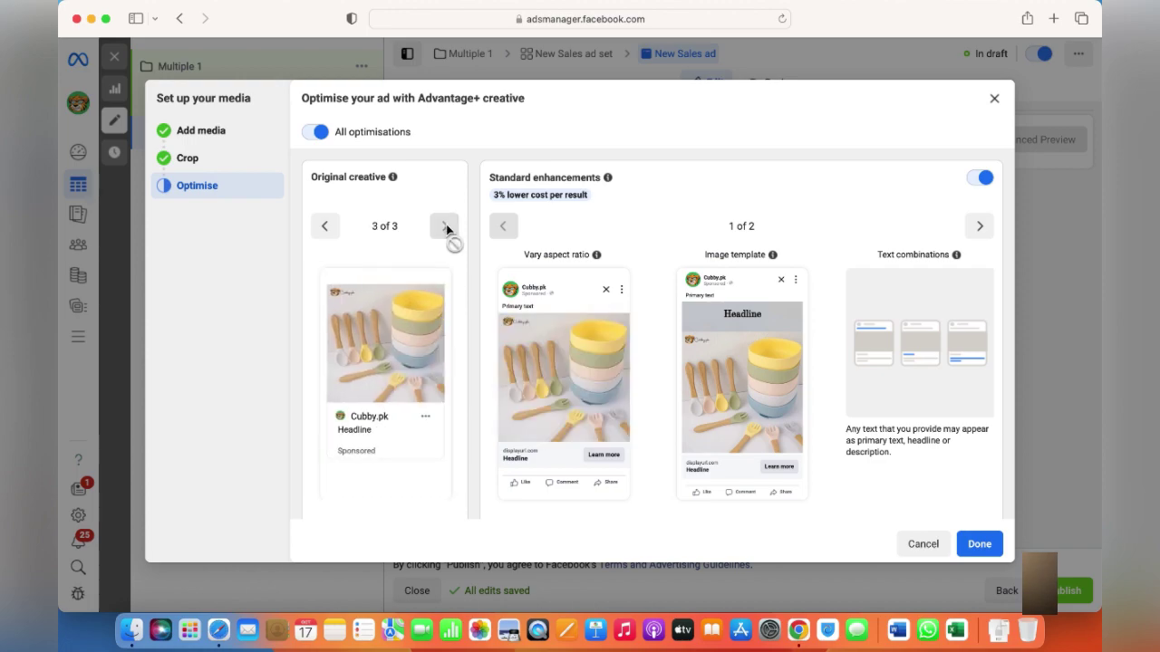
# Page through standard enhancements and review the image filter, music and catalogue cards
pyautogui.click(979, 226)
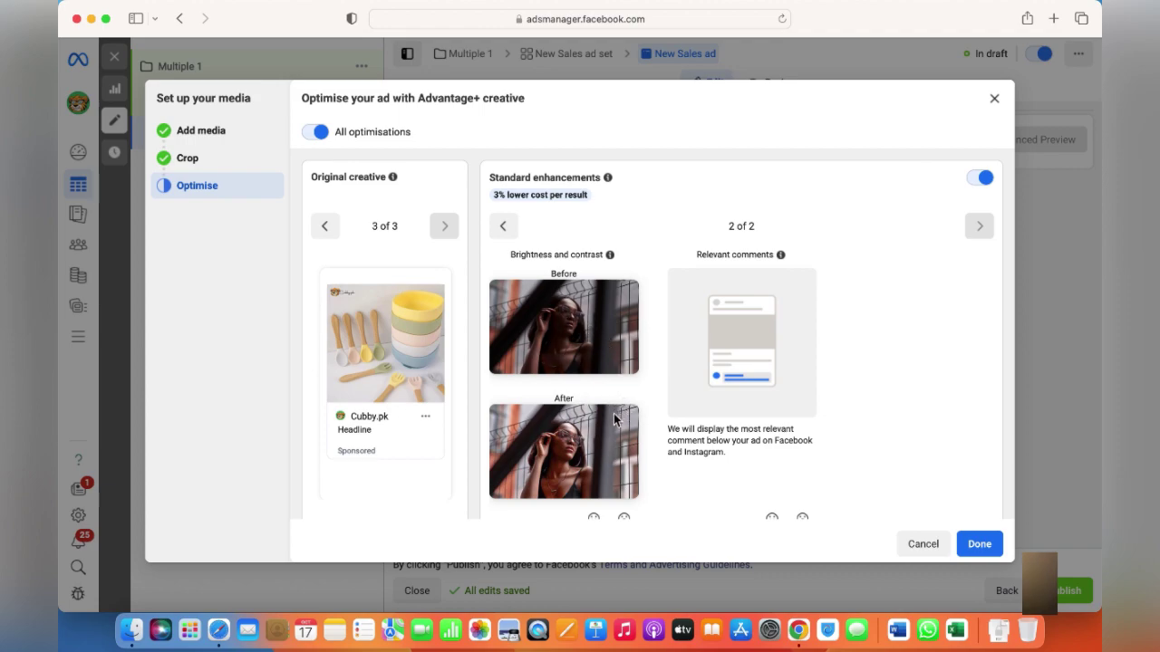
pyautogui.scroll(-2, 603, 429)
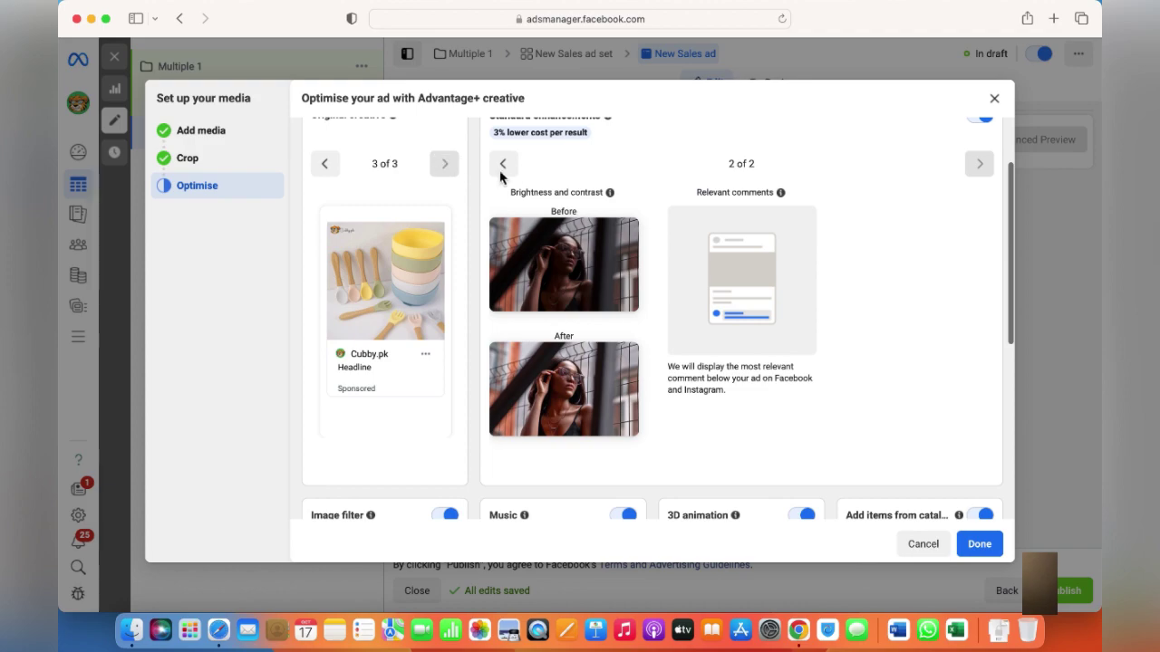
pyautogui.scroll(-3, 594, 335)
pyautogui.scroll(-4, 596, 344)
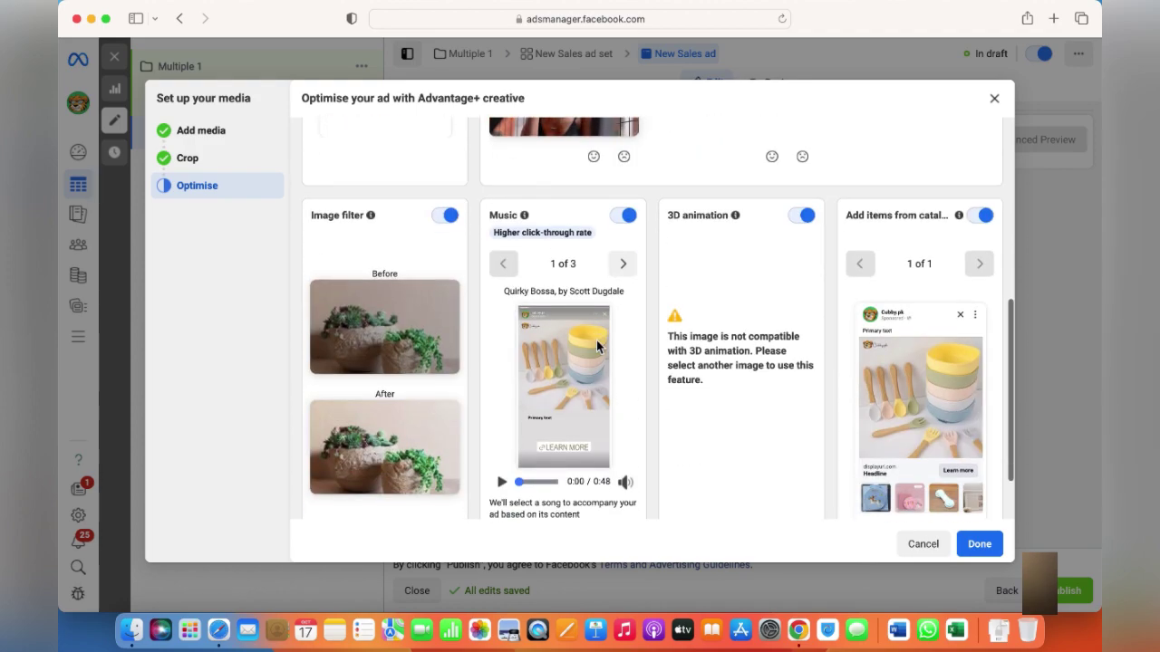
pyautogui.scroll(-1, 471, 368)
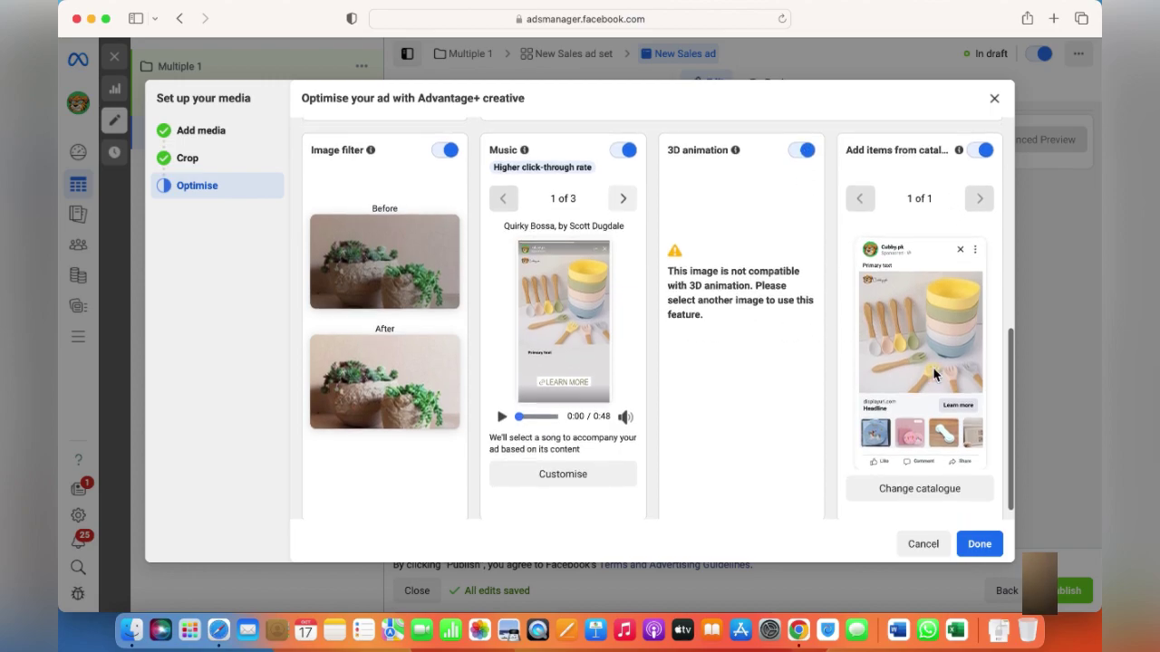
pyautogui.scroll(-2, 936, 375)
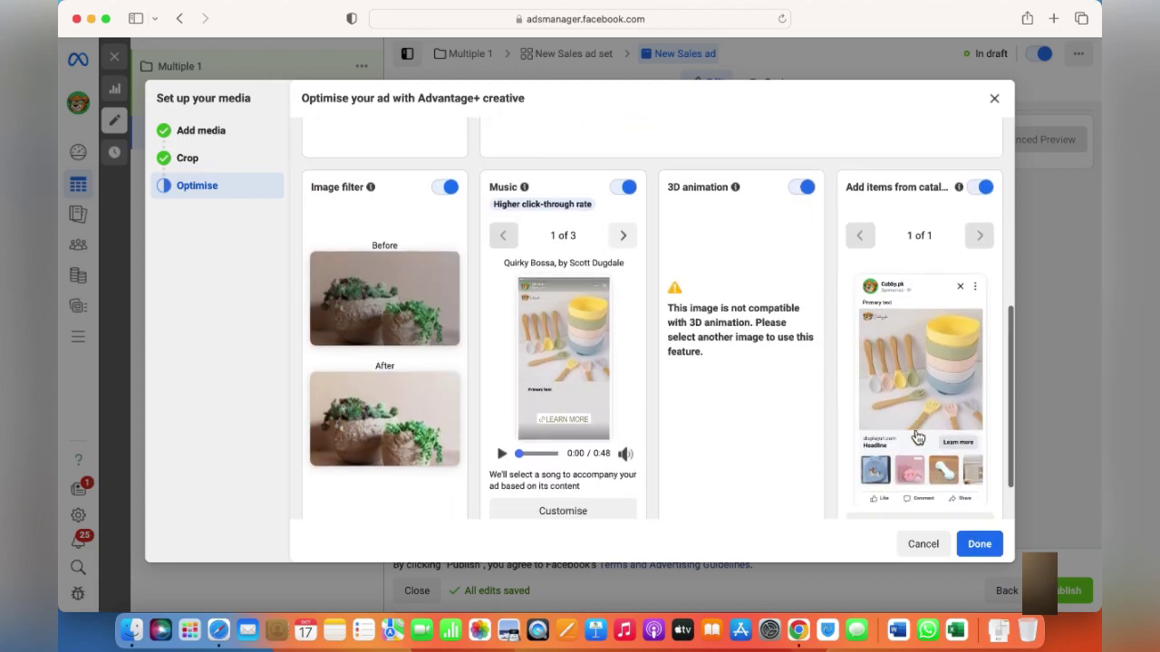
# Set the catalogue items product set to Winter Arrivals, keeping the current catalogue
pyautogui.click(933, 481)
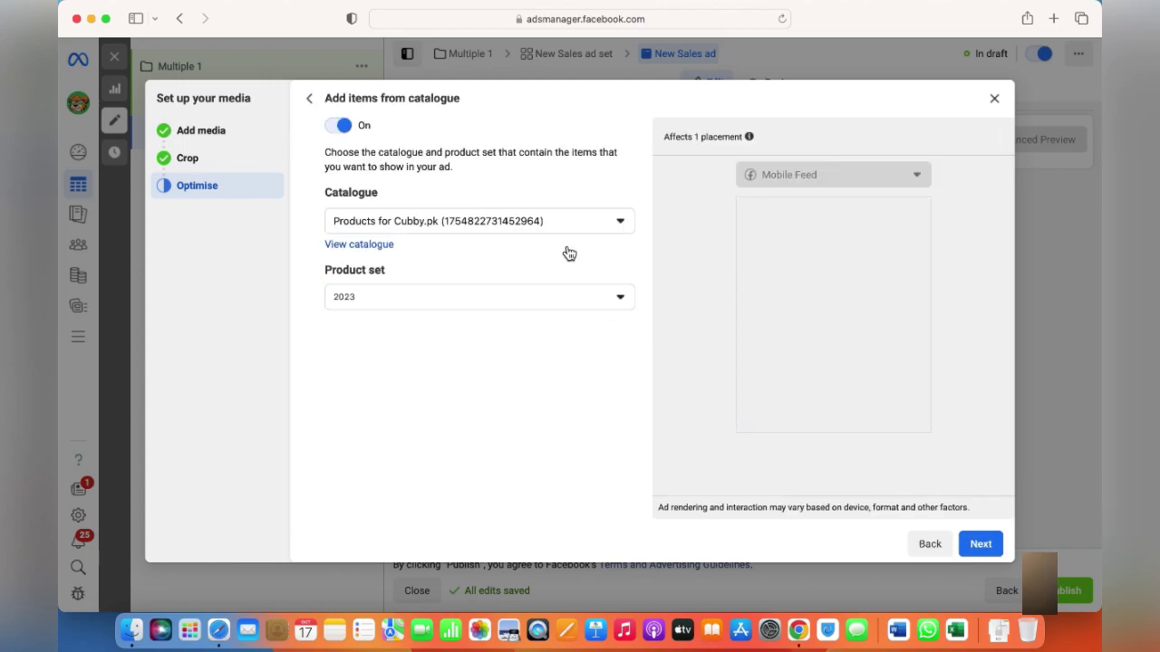
pyautogui.click(560, 235)
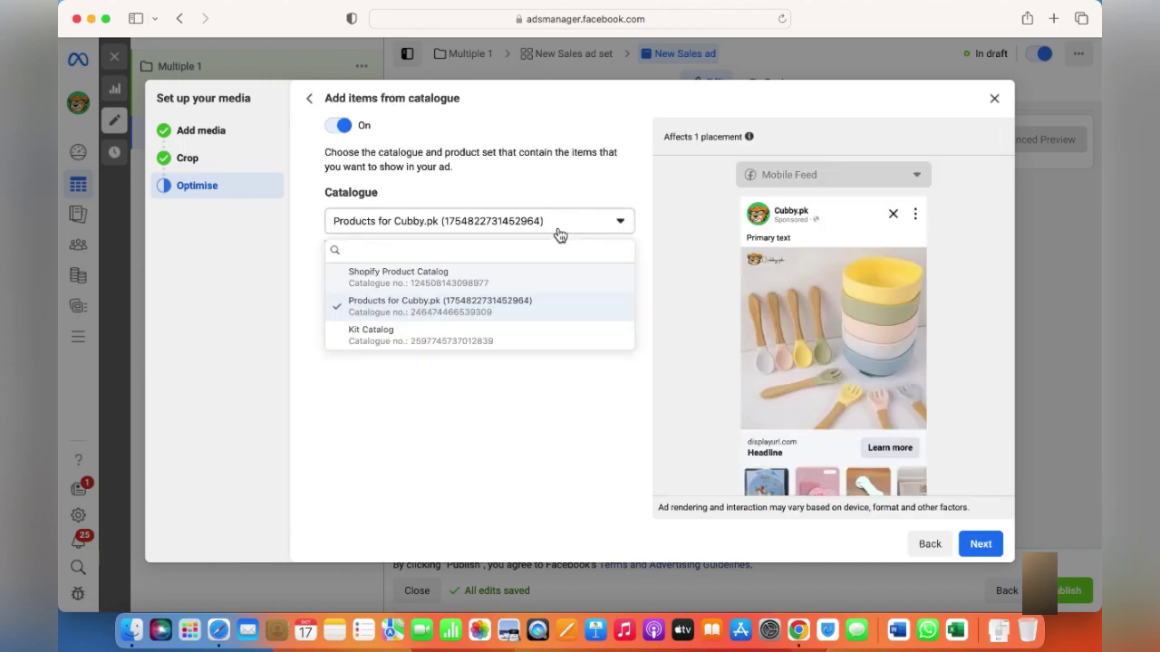
pyautogui.click(560, 235)
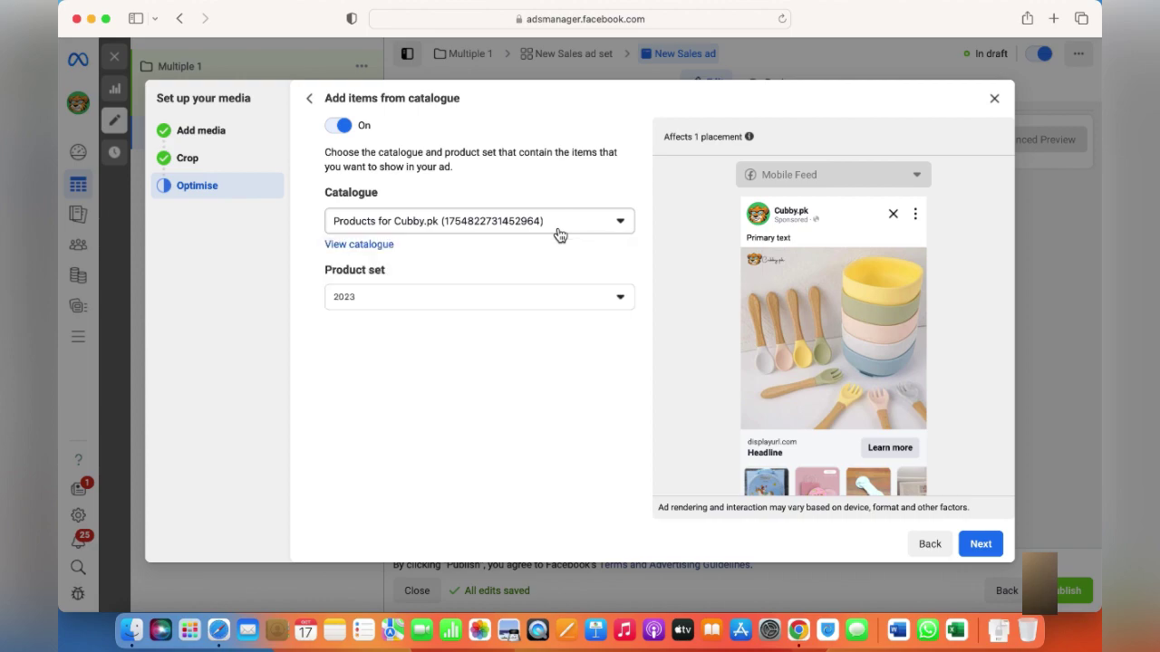
pyautogui.click(562, 301)
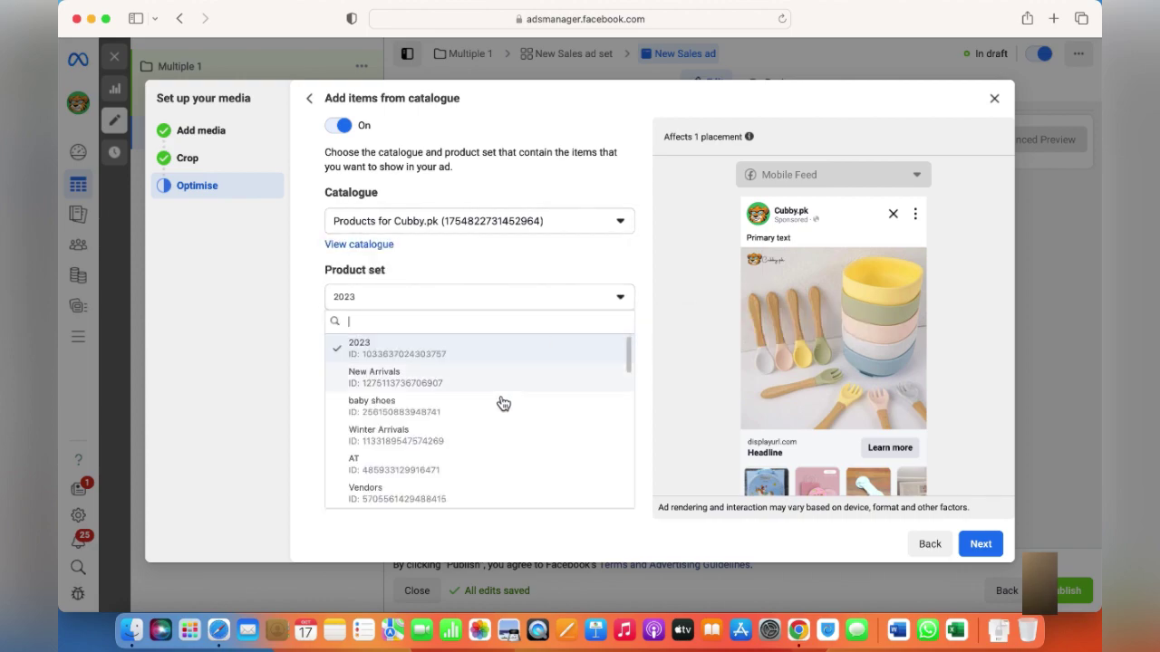
pyautogui.click(454, 443)
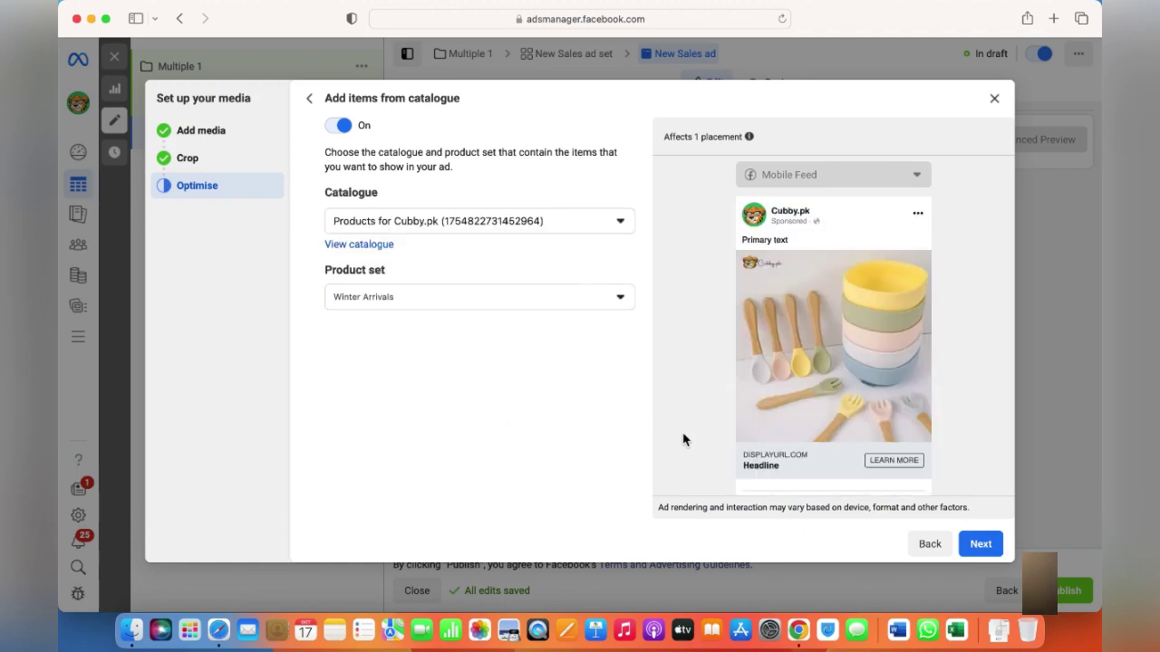
# Review the creative optimisations and finish the media setup with all five applied
pyautogui.click(981, 545)
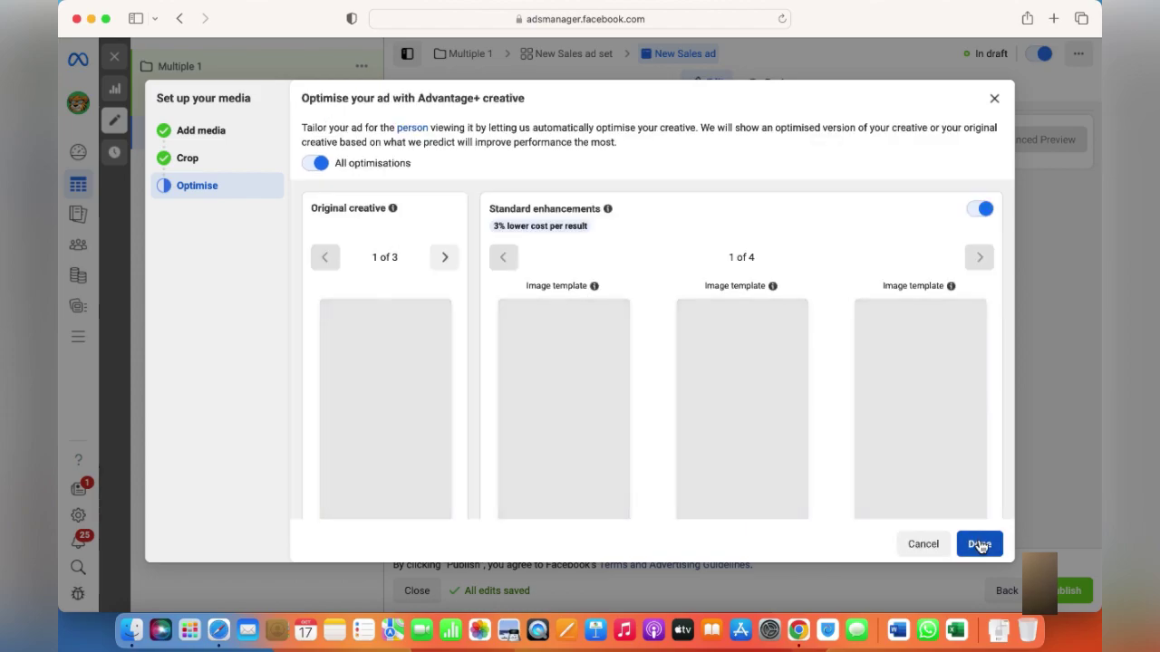
pyautogui.scroll(-5, 839, 394)
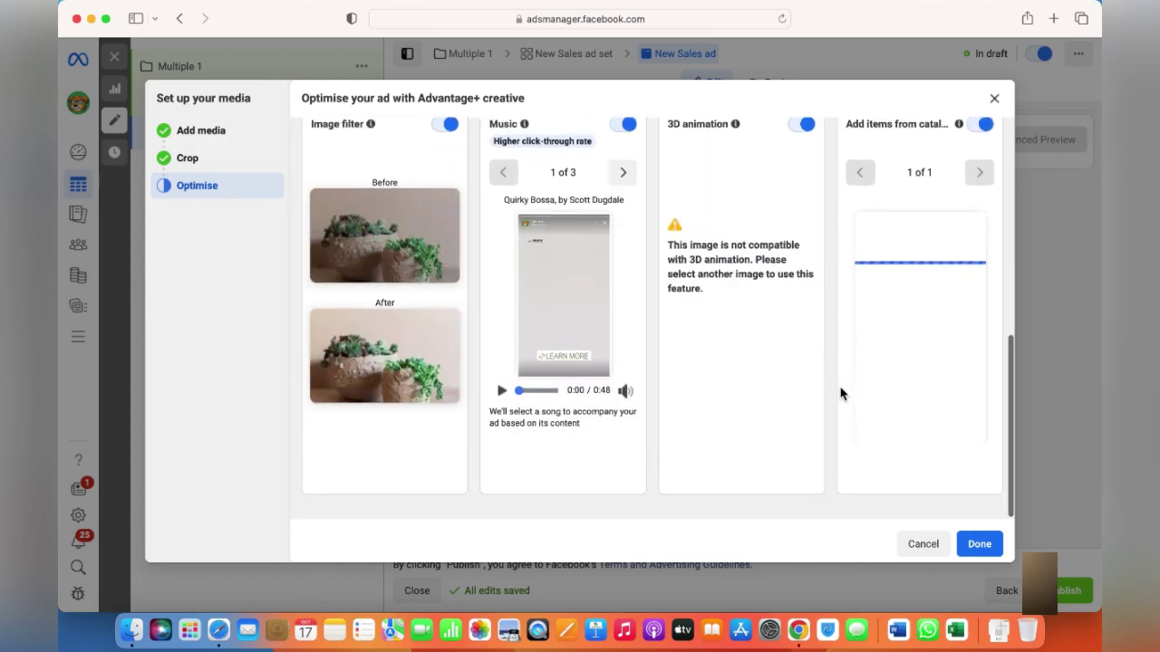
pyautogui.click(985, 558)
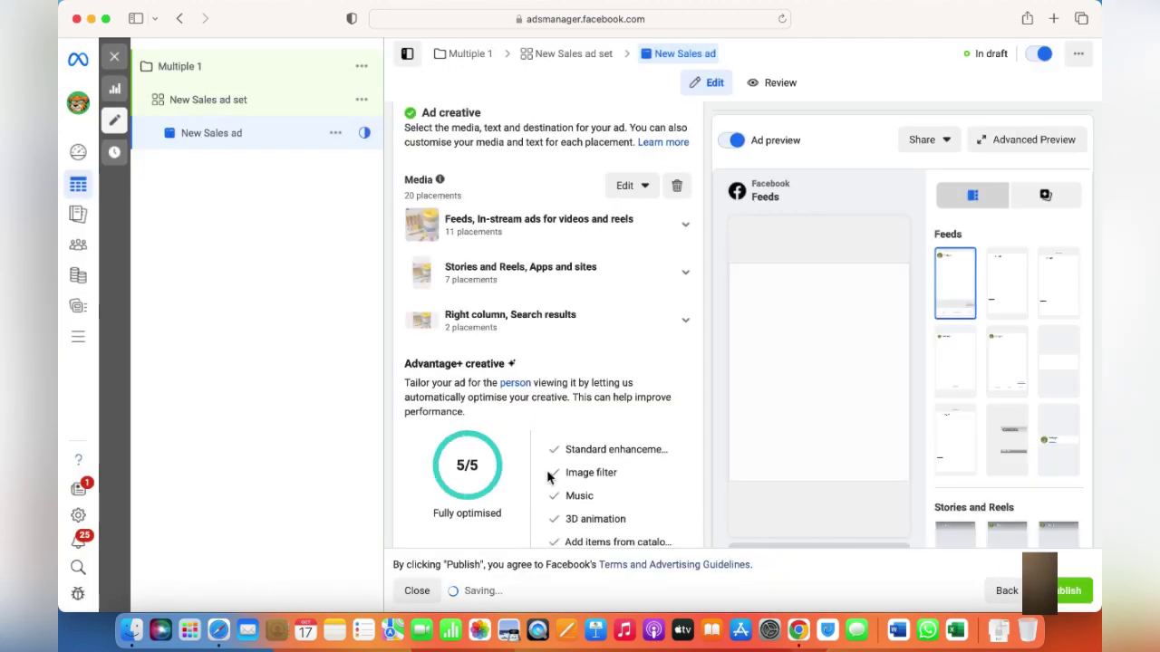
# Enter 'Check our New Arrivals' as the ad's primary text
pyautogui.scroll(-3, 547, 478)
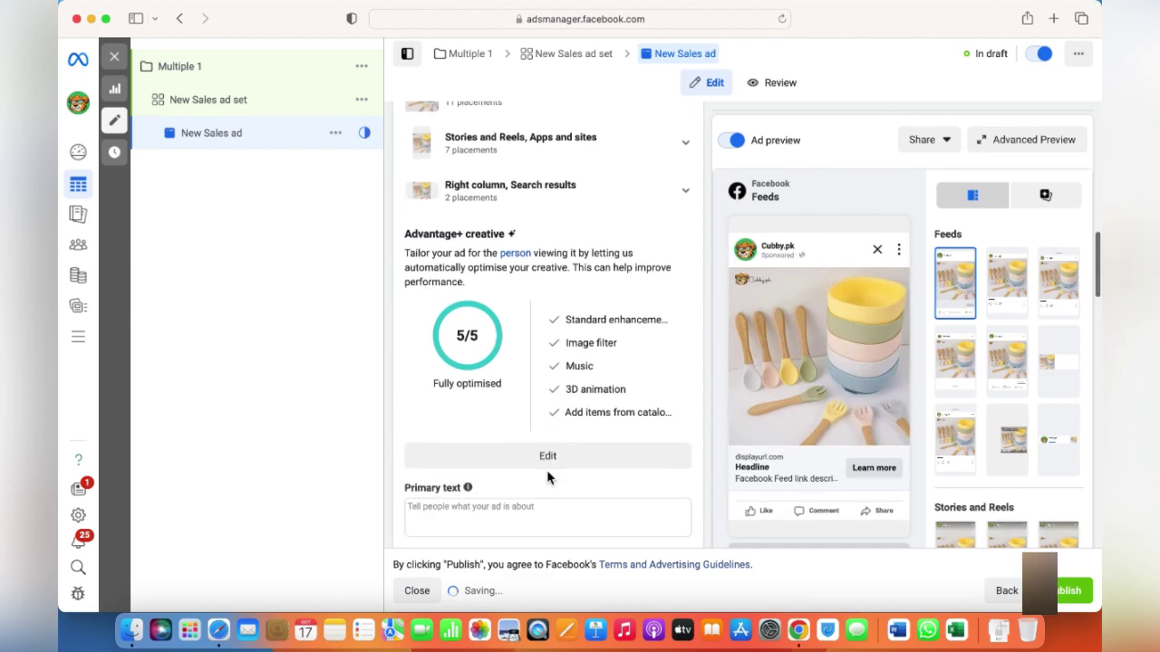
pyautogui.scroll(-3, 546, 477)
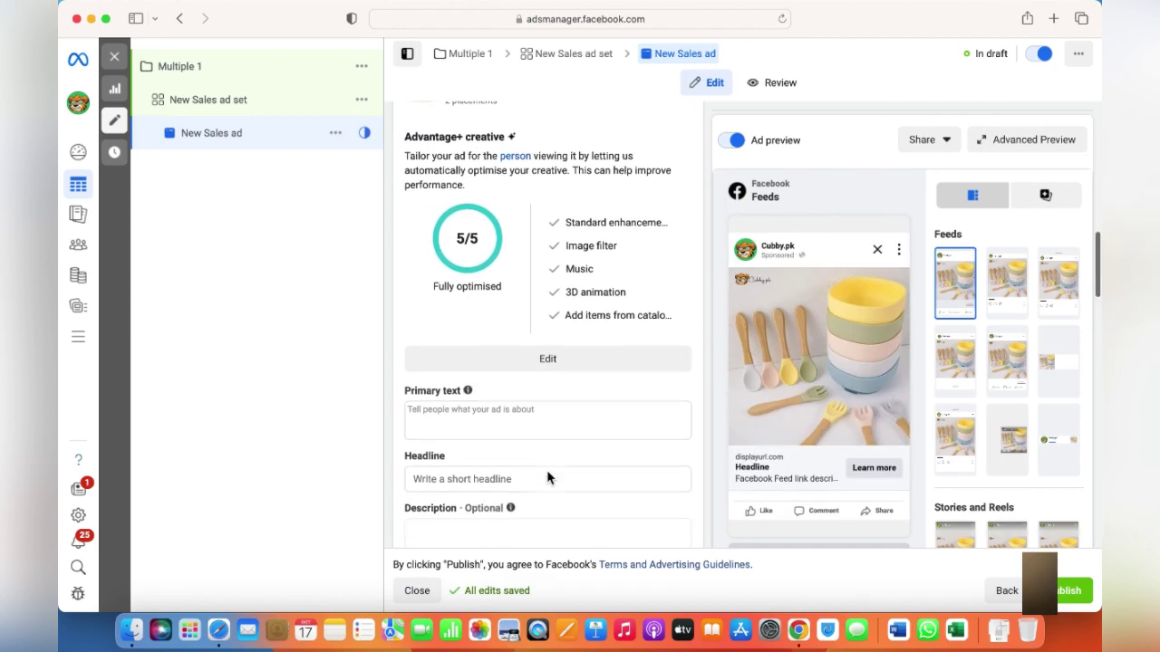
pyautogui.click(471, 388)
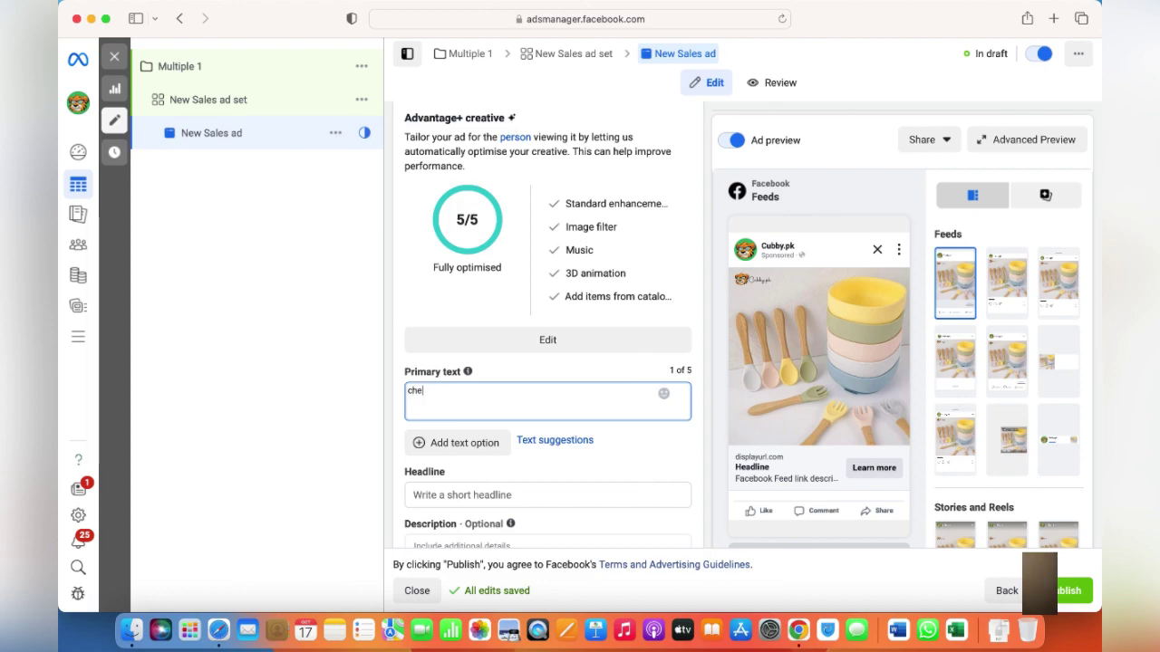
pyautogui.write('Check our New')
pyautogui.press('Return')
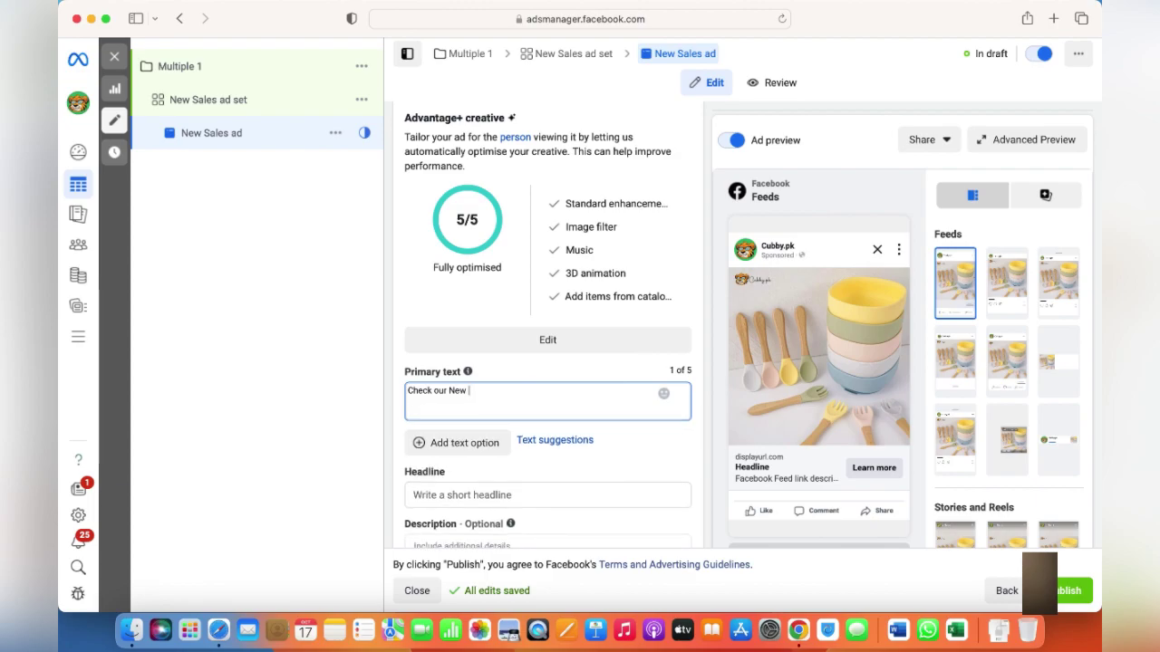
pyautogui.write('Arri')
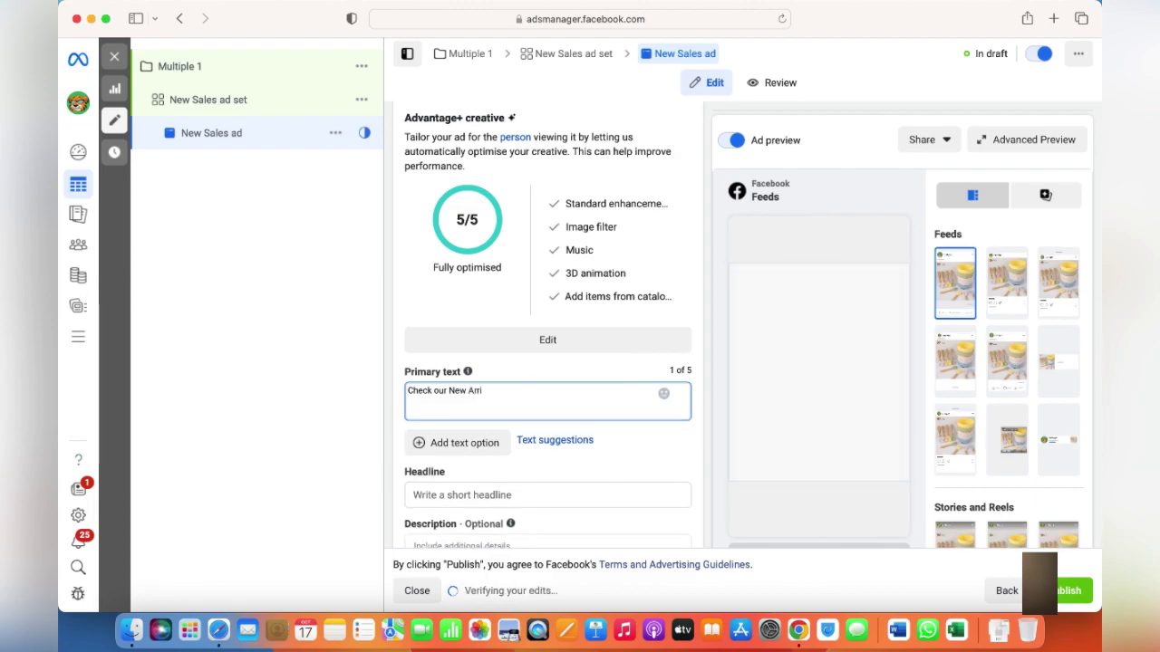
pyautogui.write('vals')
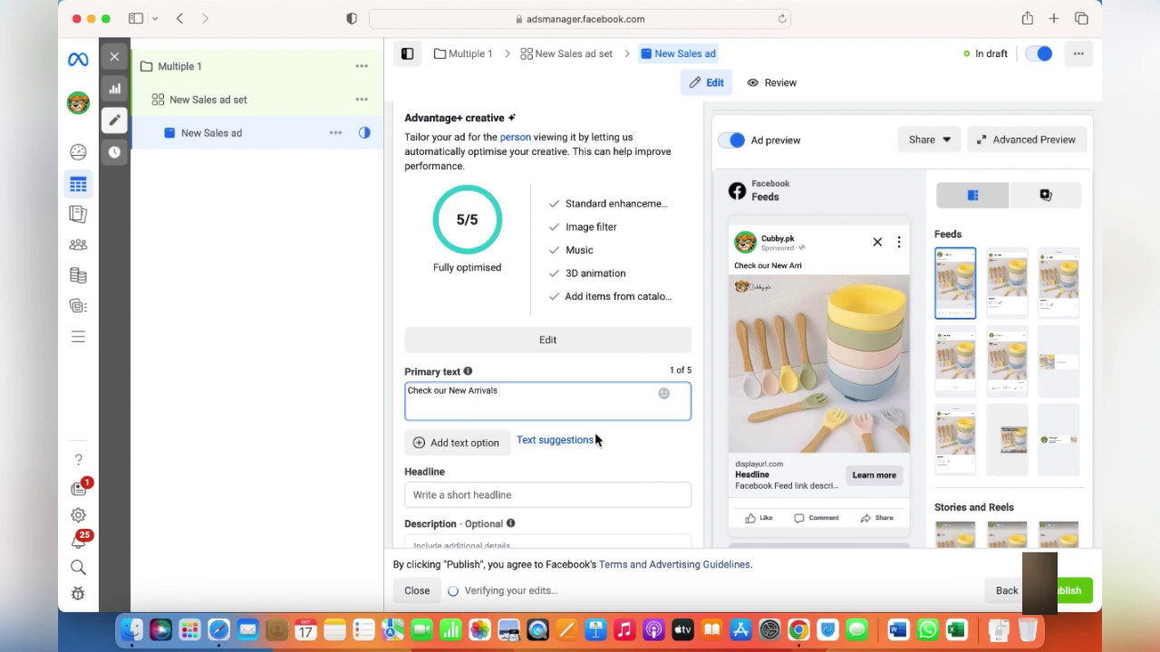
# Set the headline to '7 Days exchange refund', removing the stray extra letter
pyautogui.scroll(-2, 595, 439)
pyautogui.click(500, 424)
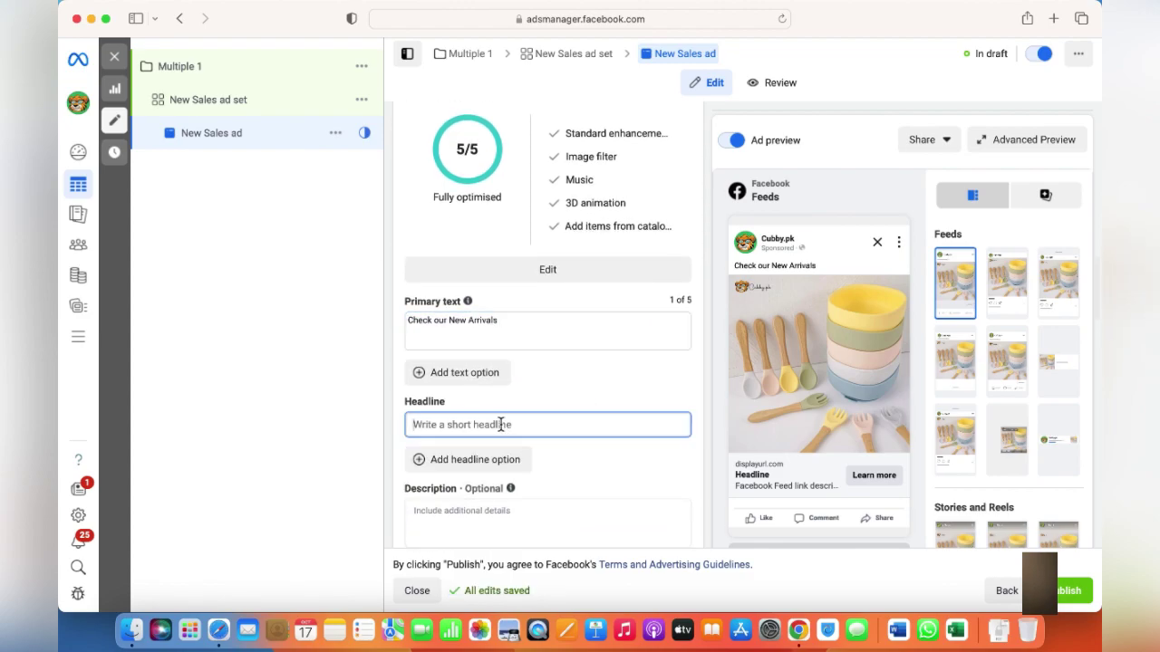
pyautogui.write('7 Days e')
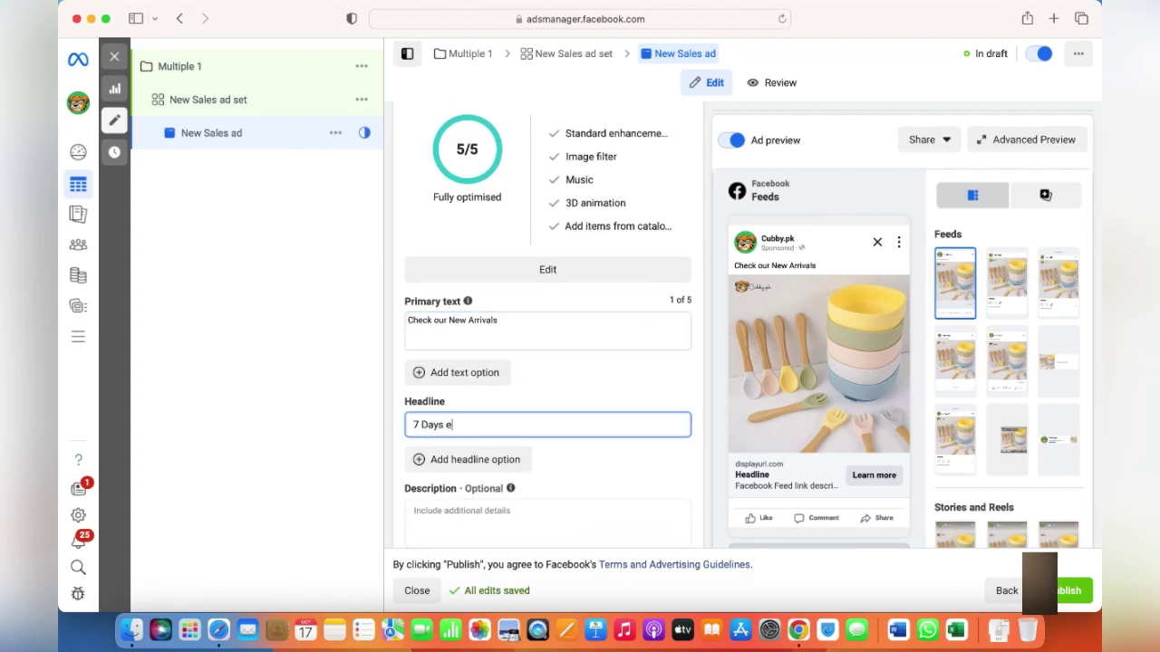
pyautogui.write('xchange refundd')
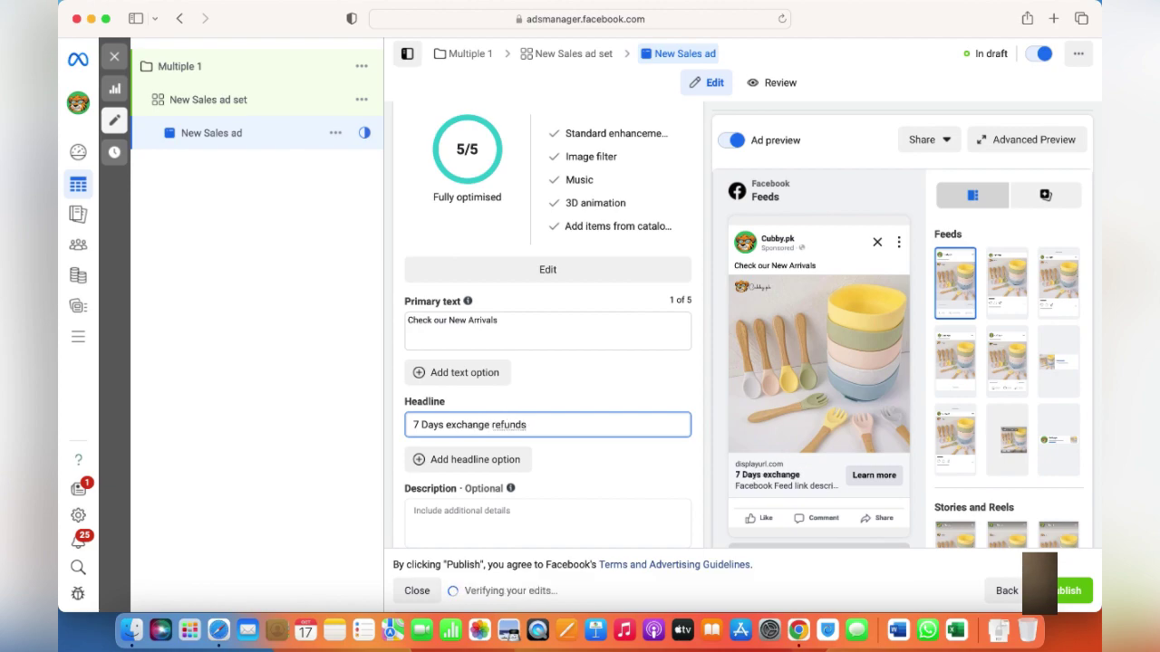
pyautogui.press('BackSpace')
# Enter 'Cash on Delivery' as the description, correcting the typos along the way
pyautogui.click(511, 517)
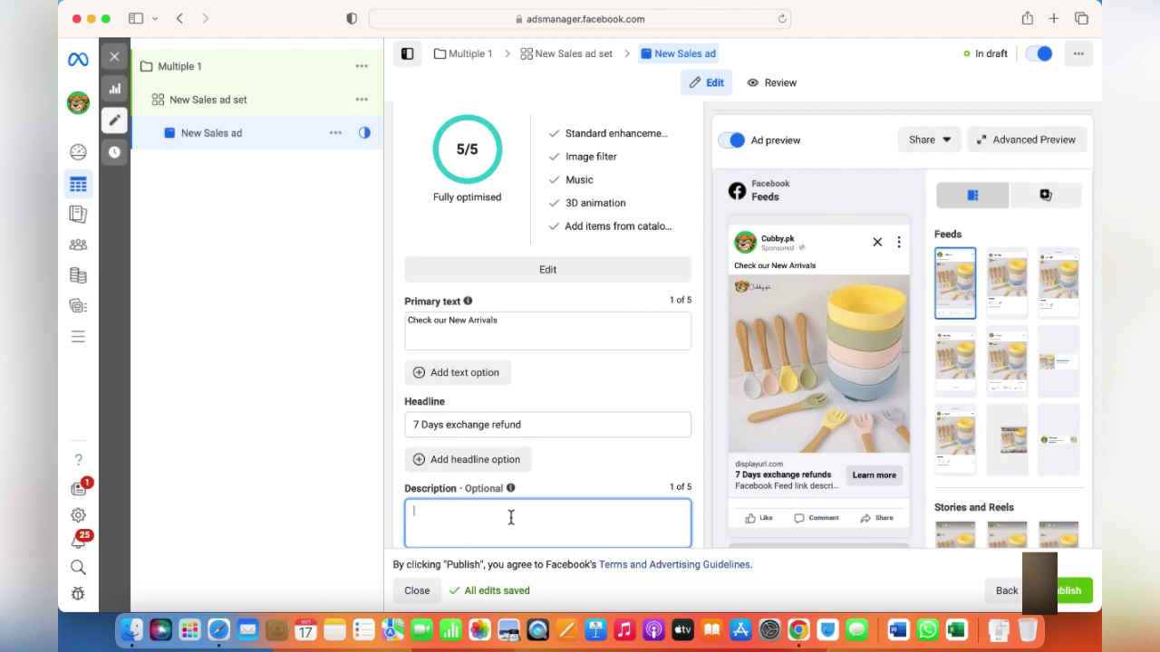
pyautogui.write('cash')
pyautogui.press('BackSpace')
pyautogui.press('BackSpace')
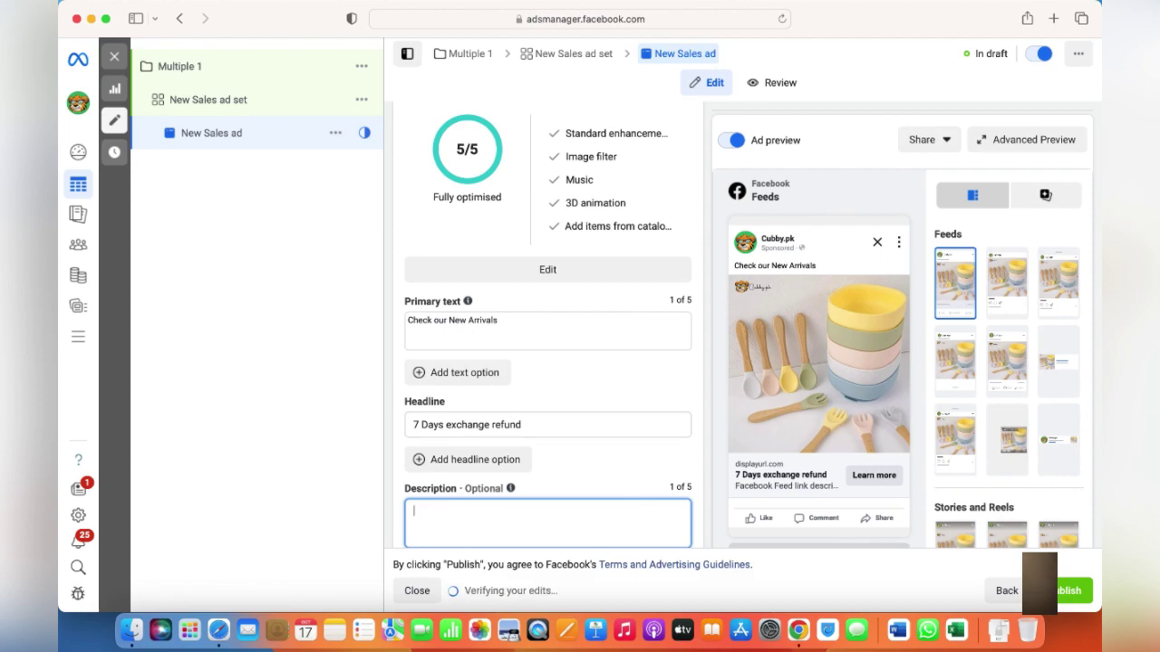
pyautogui.write('ash')
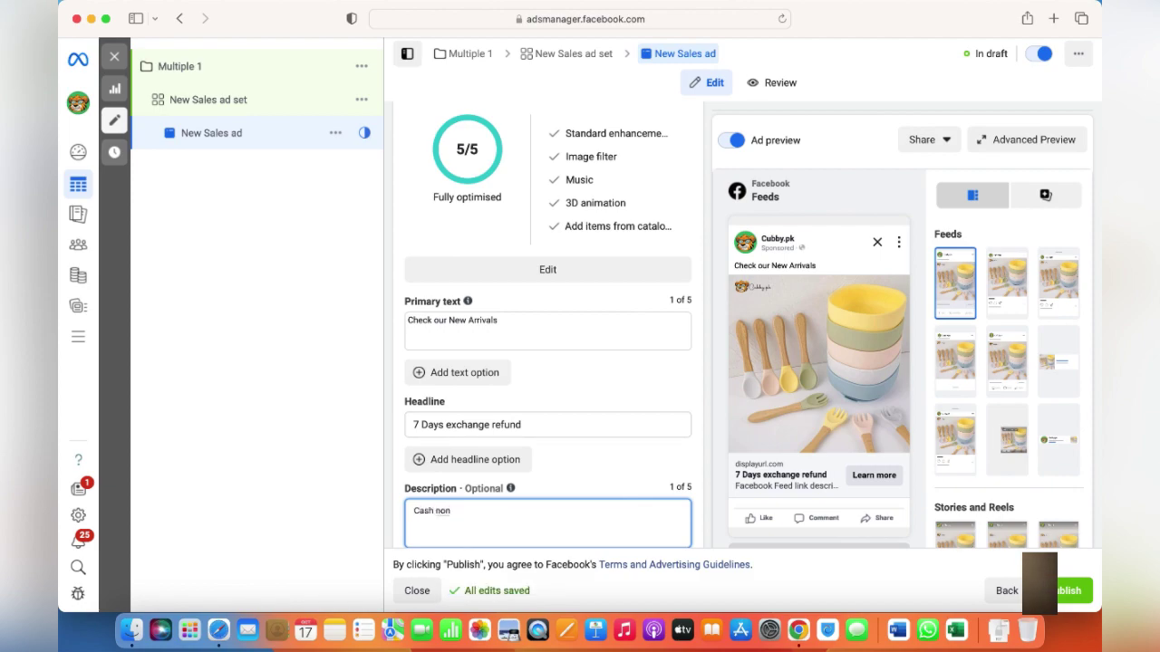
pyautogui.write(' non')
pyautogui.press('BackSpace')
pyautogui.press('BackSpace')
pyautogui.press('BackSpace')
pyautogui.write('on ')
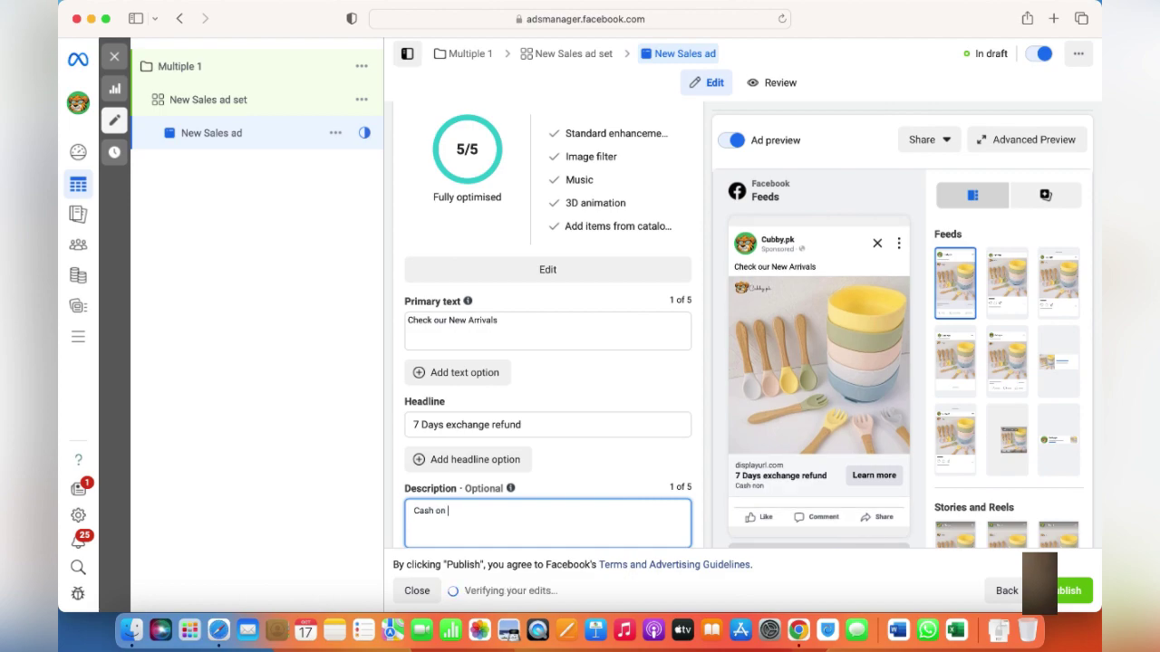
pyautogui.write('Dde')
pyautogui.press('BackSpace')
pyautogui.press('BackSpace')
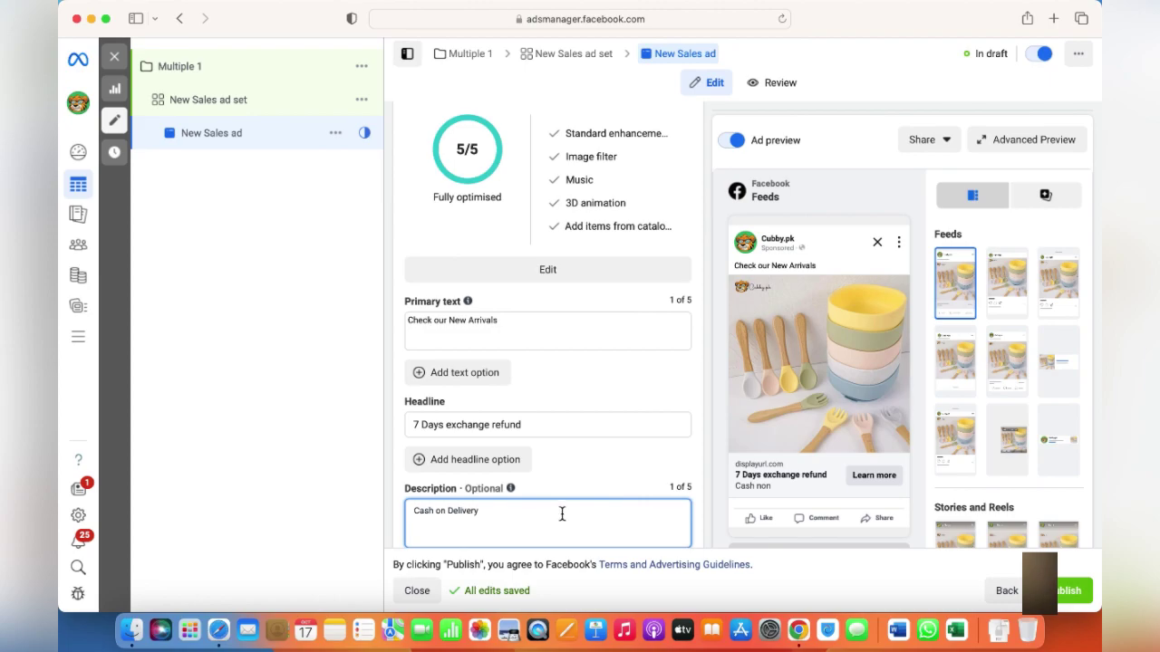
pyautogui.click(337, 479)
# Set the ad's call to action to Shop now
pyautogui.scroll(-5, 445, 458)
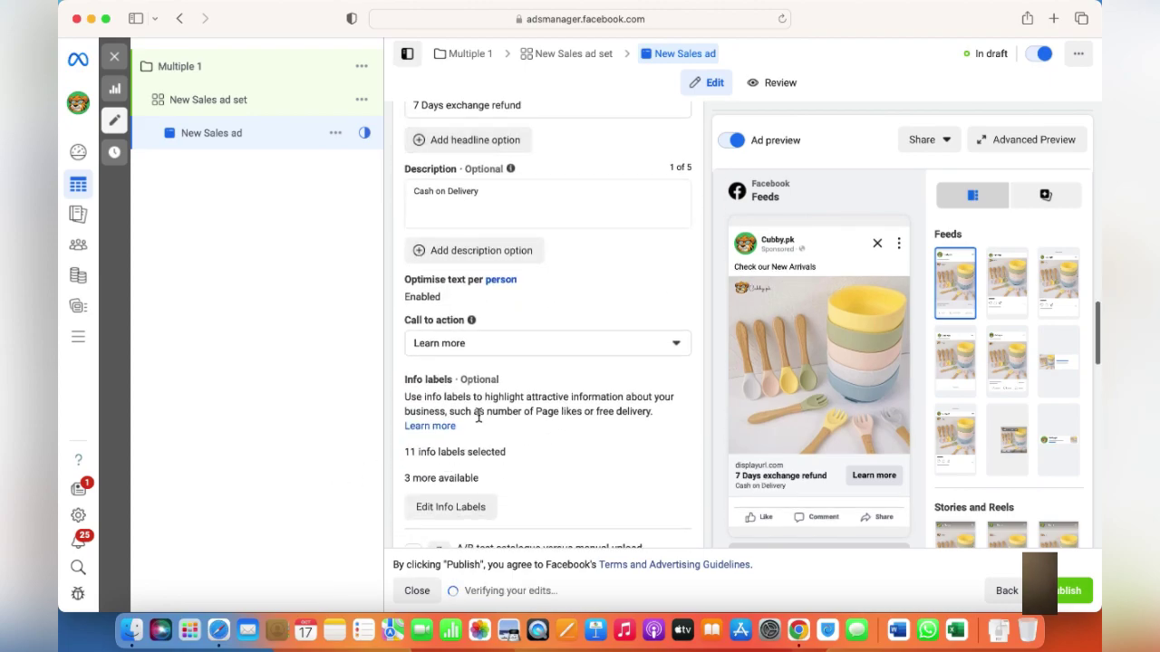
pyautogui.click(501, 350)
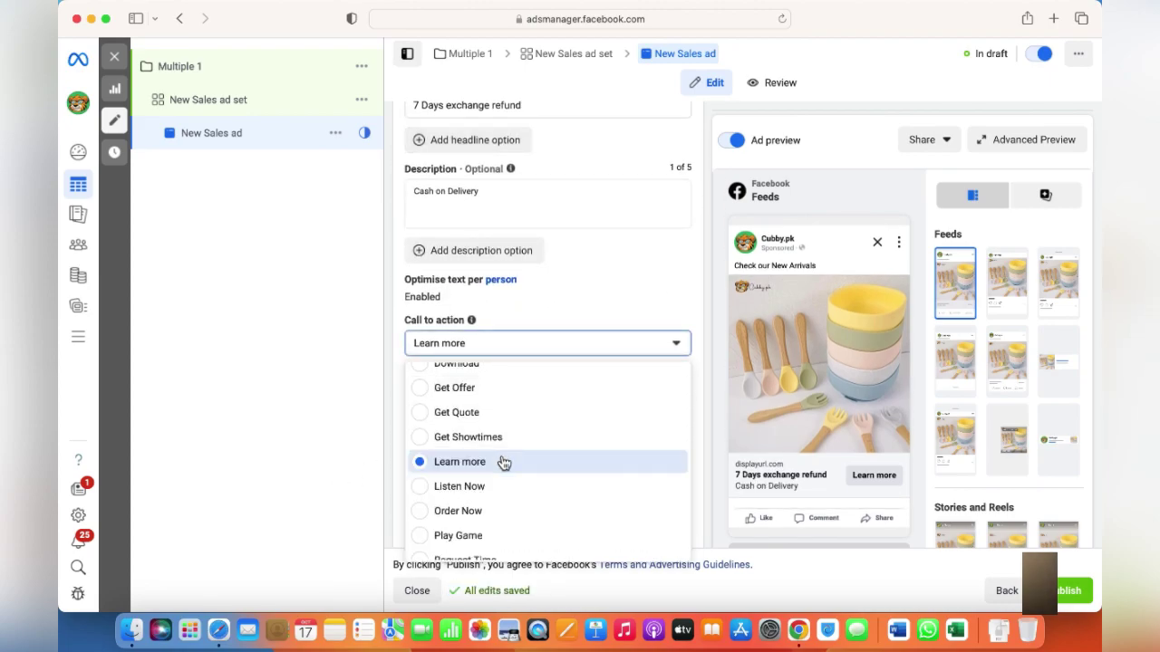
pyautogui.scroll(-2, 502, 461)
pyautogui.scroll(-1, 503, 462)
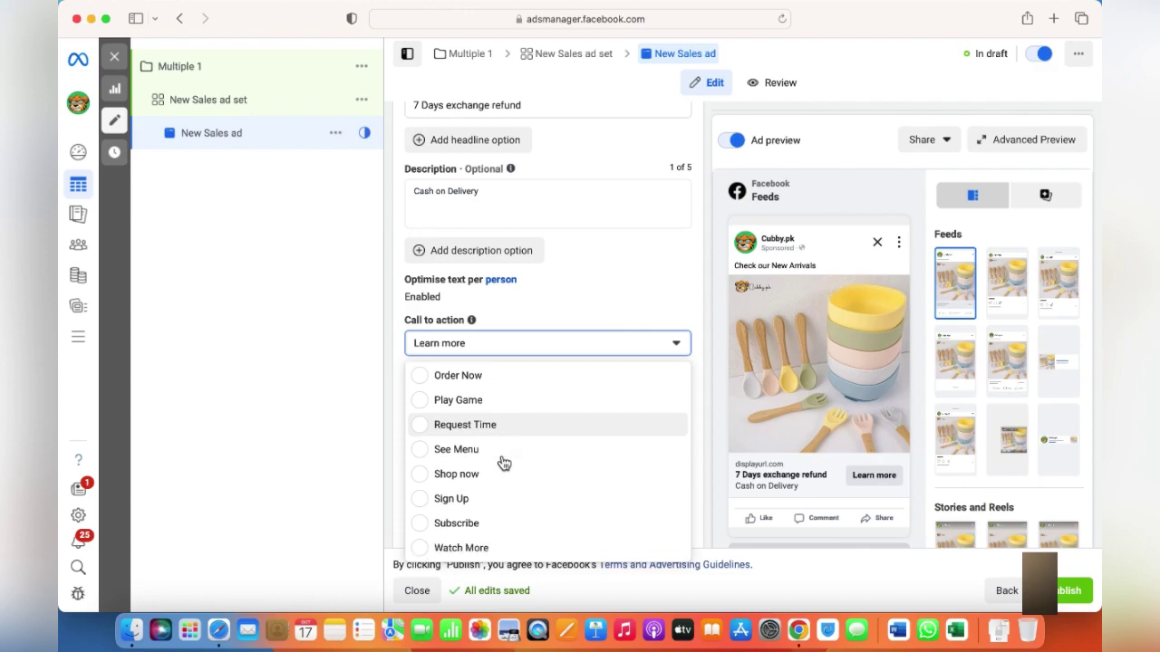
pyautogui.click(455, 475)
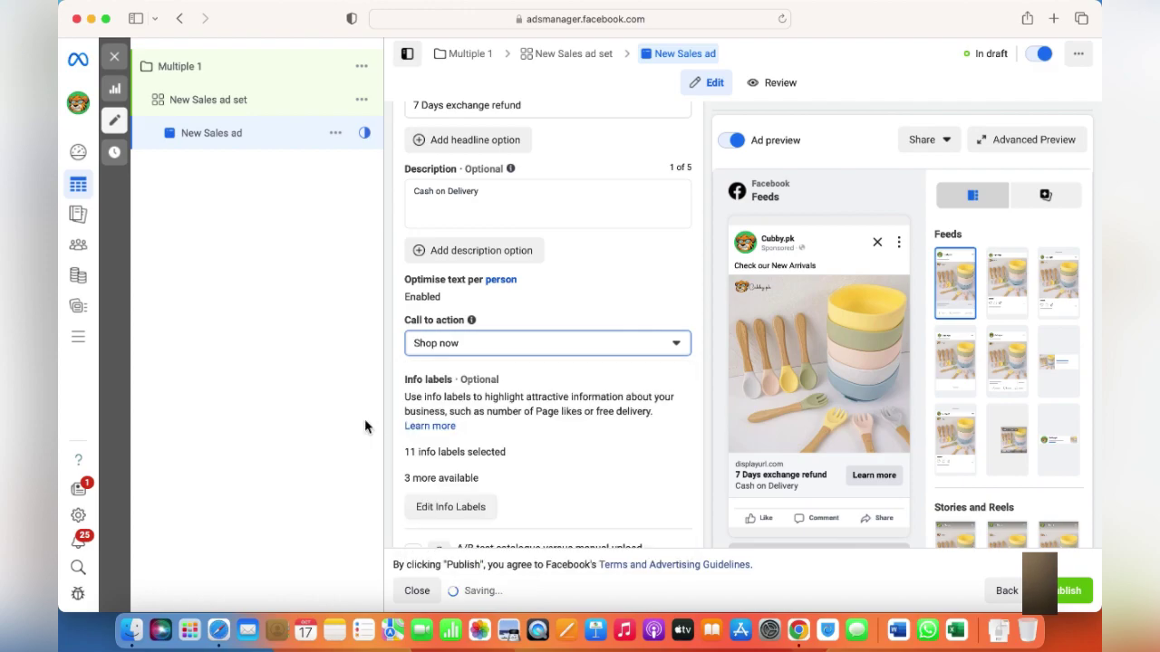
pyautogui.click(1054, 22)
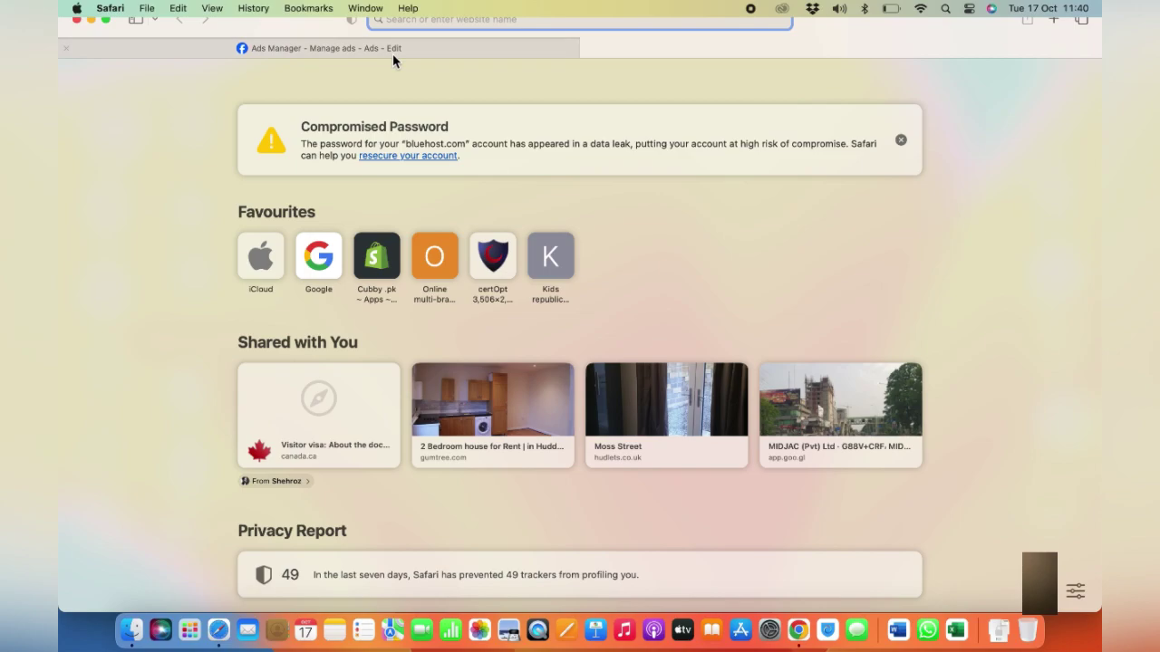
pyautogui.click(393, 52)
pyautogui.scroll(-5, 541, 343)
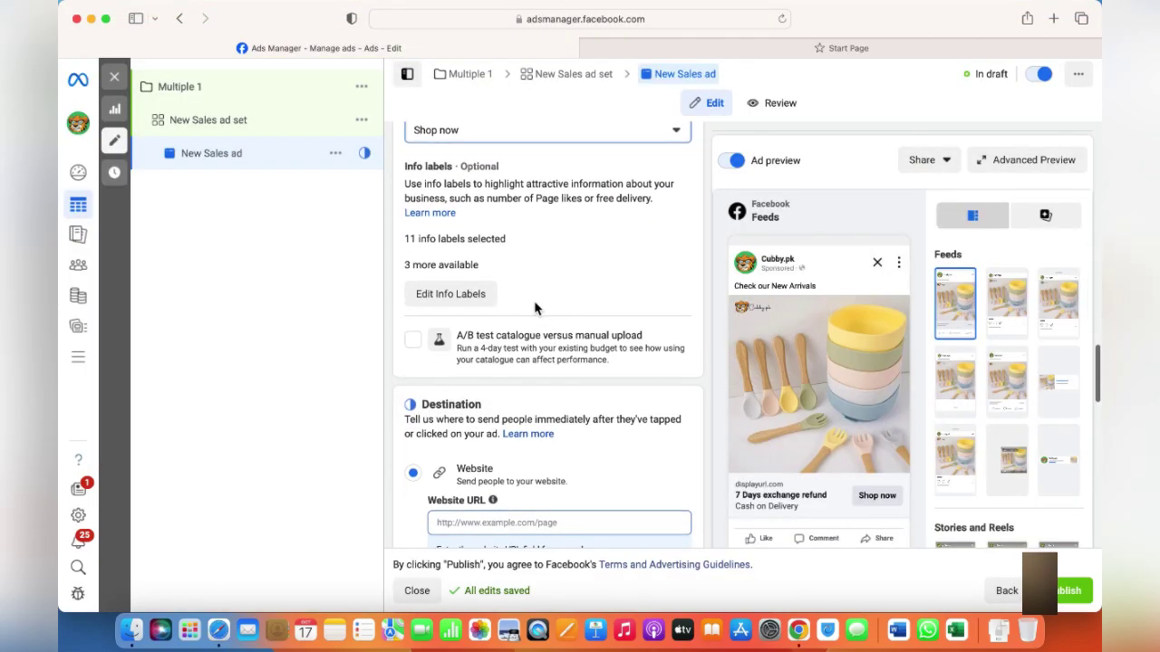
pyautogui.scroll(-3, 512, 358)
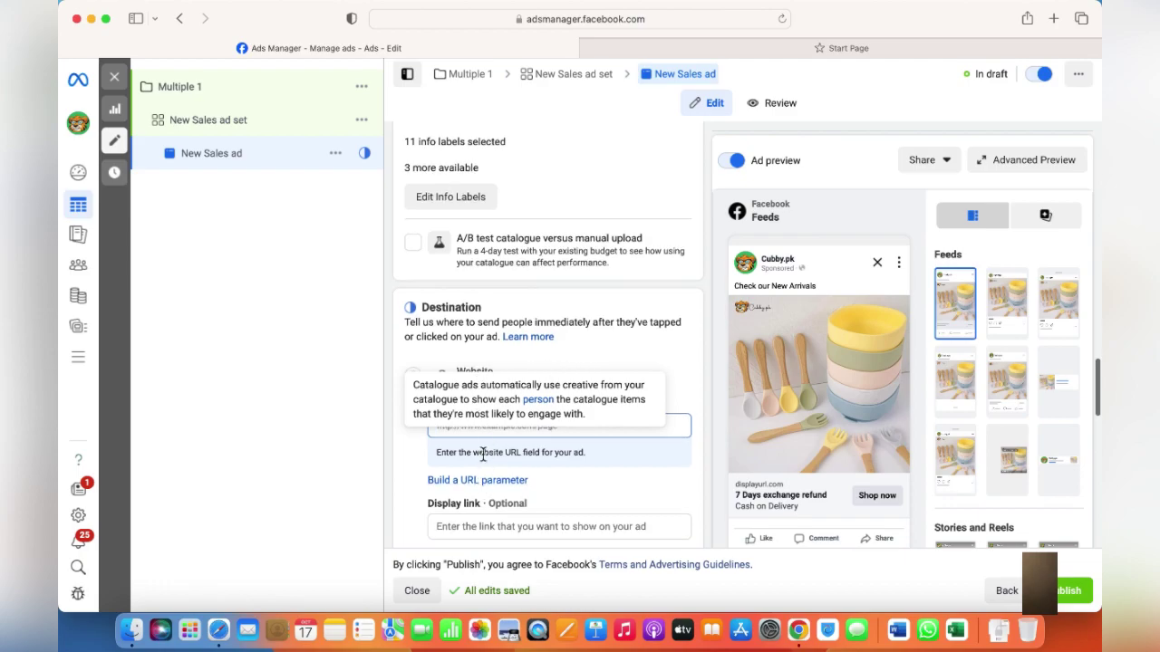
pyautogui.click(483, 426)
pyautogui.write('www.cubby.pk')
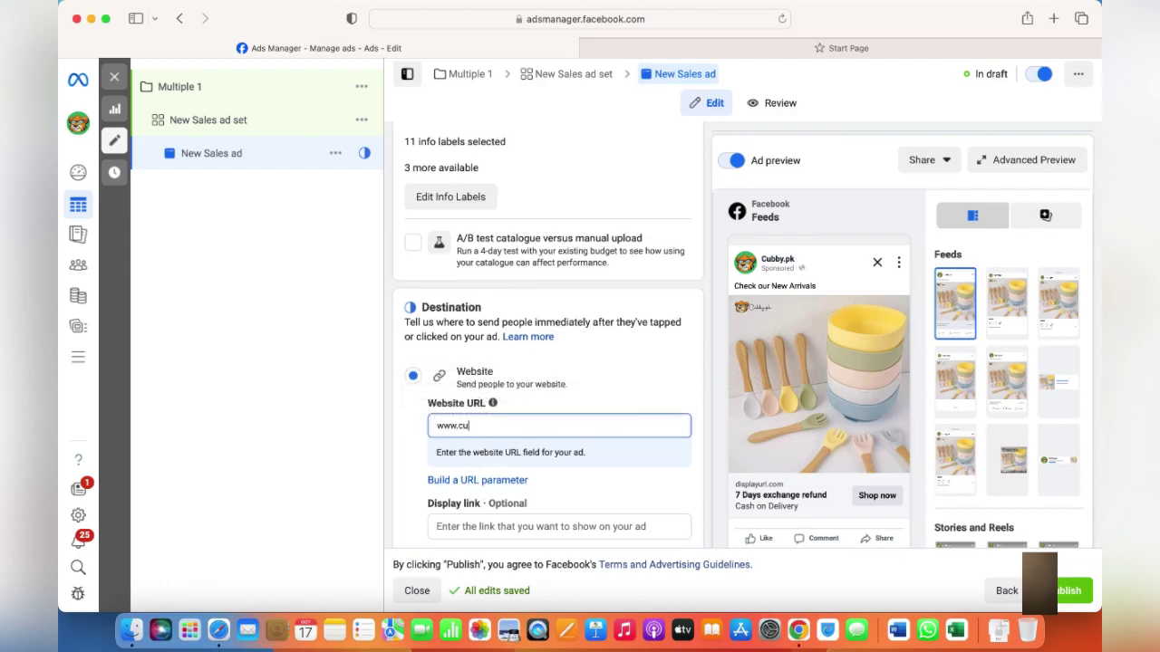
pyautogui.click(337, 461)
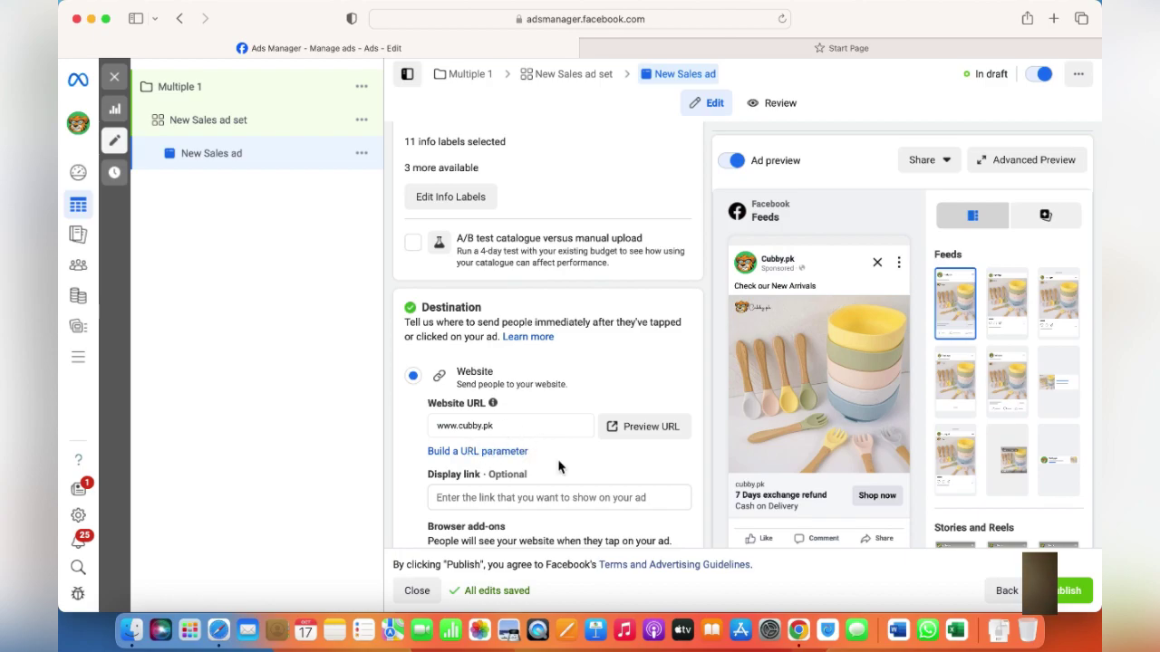
pyautogui.scroll(-5, 558, 467)
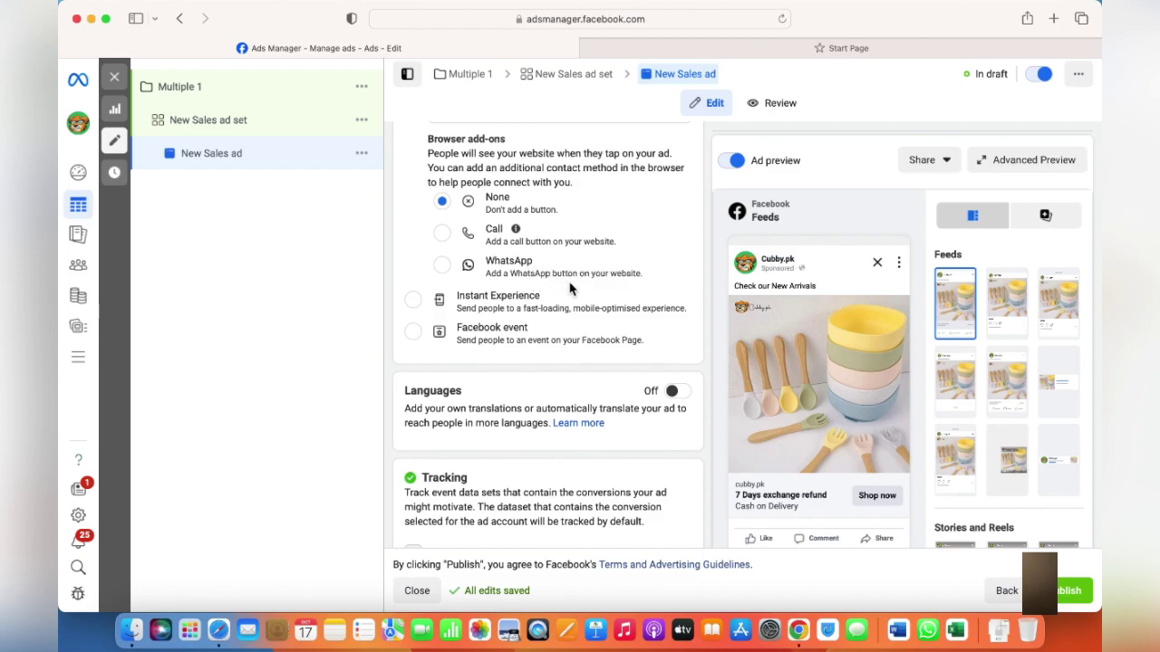
pyautogui.scroll(-10, 569, 289)
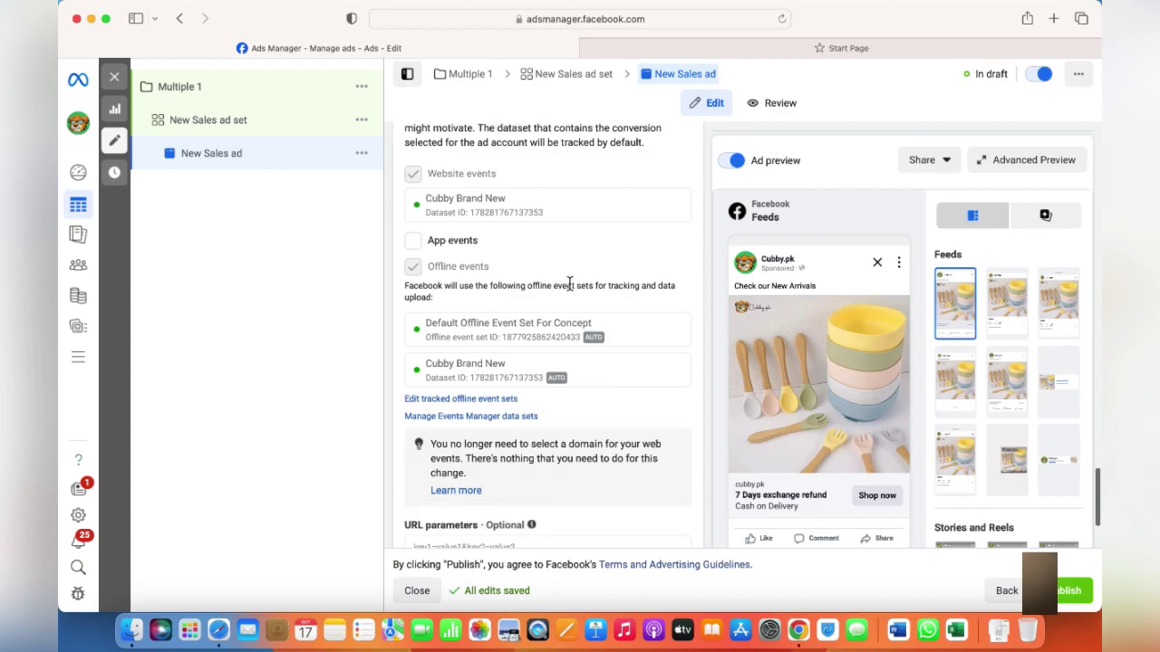
pyautogui.scroll(-2, 569, 284)
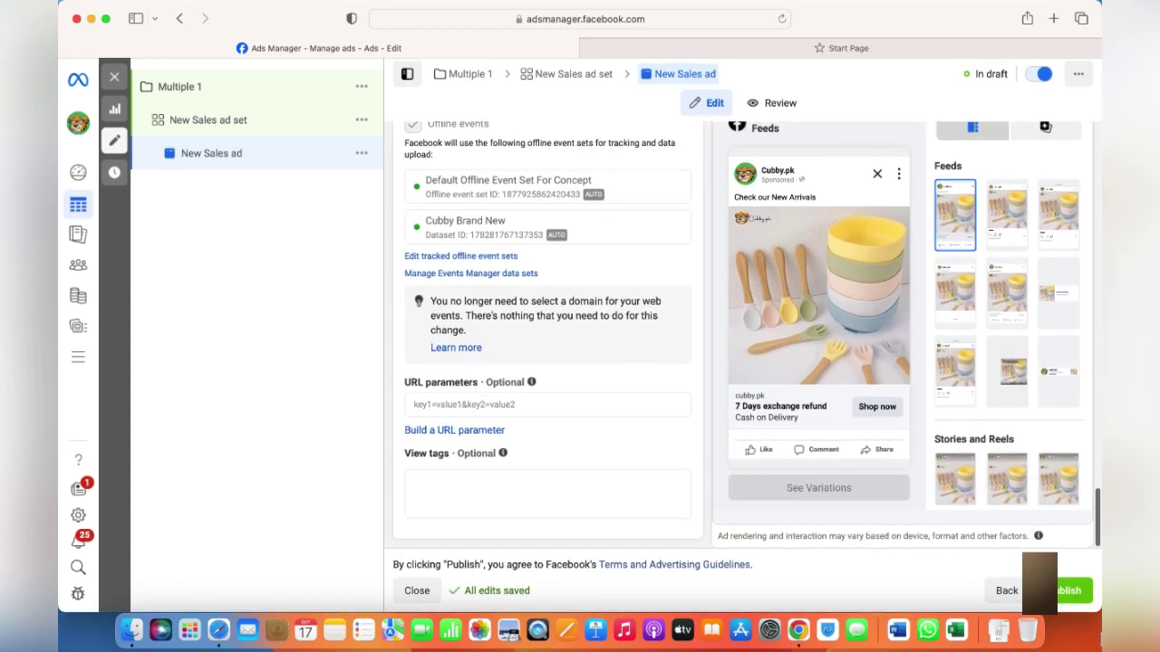
# Publish the Multiple 1 campaign with its New Sales ad
pyautogui.click(1073, 602)
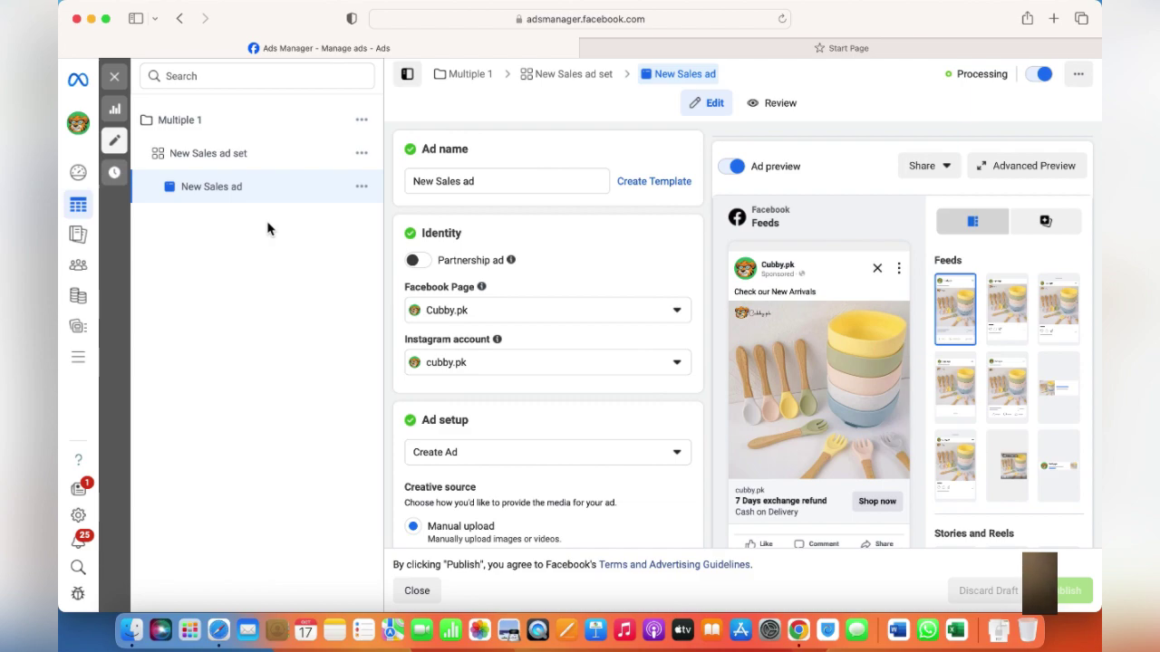
# Duplicate the New Sales ad with the number of copies set to 3
pyautogui.click(363, 188)
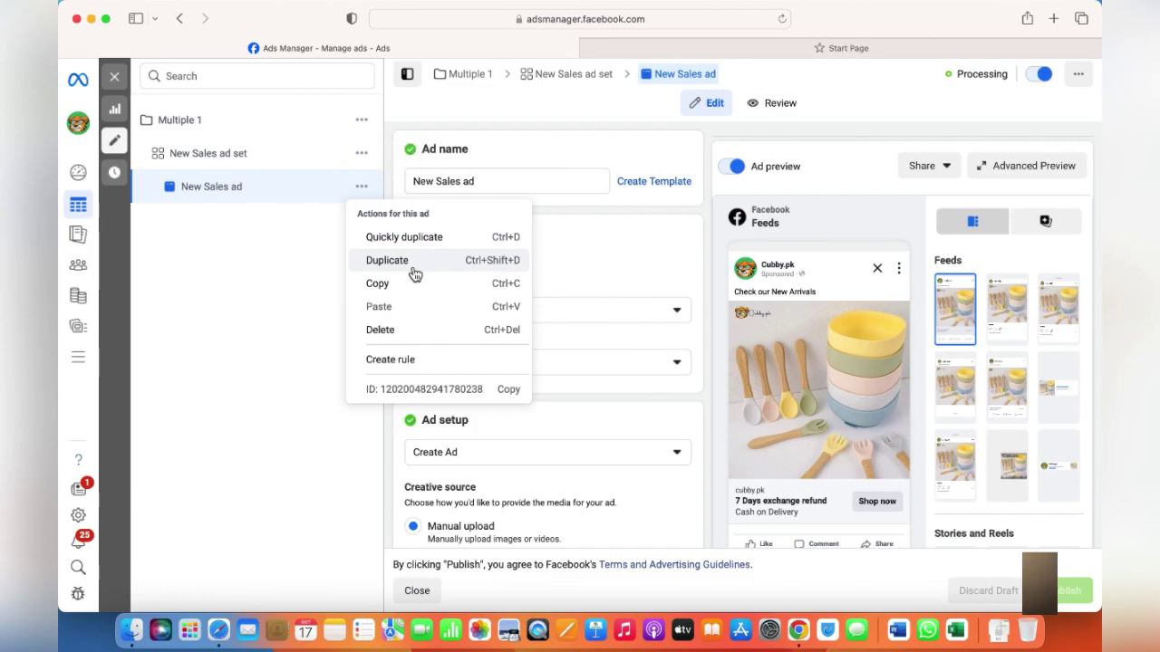
pyautogui.click(409, 262)
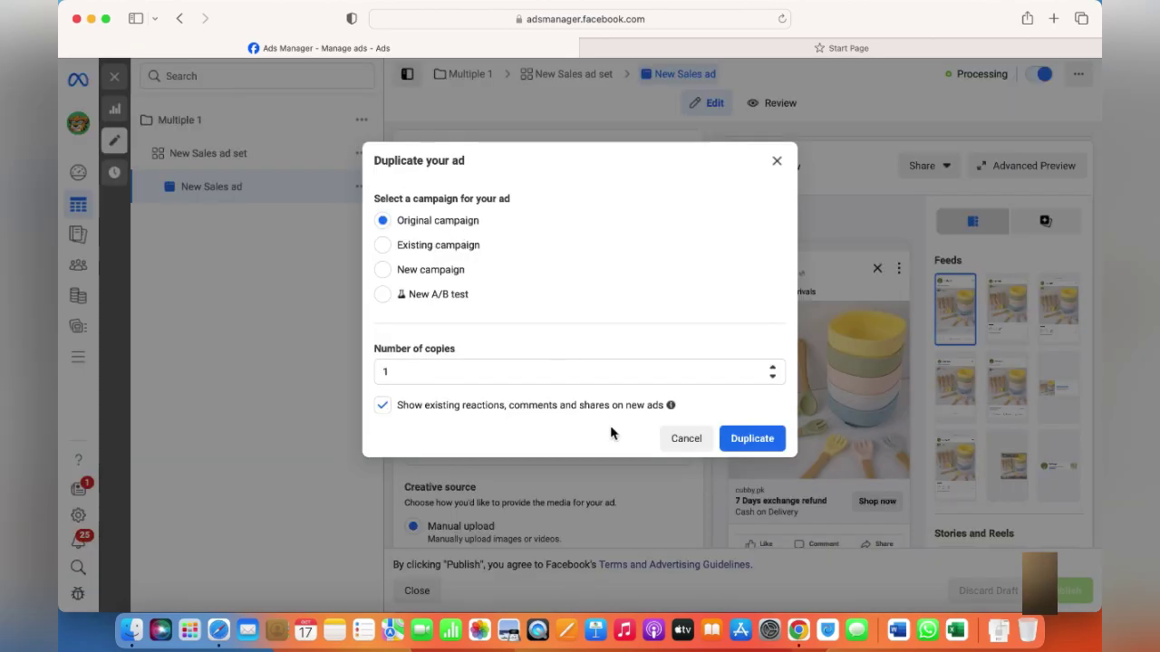
pyautogui.click(772, 376)
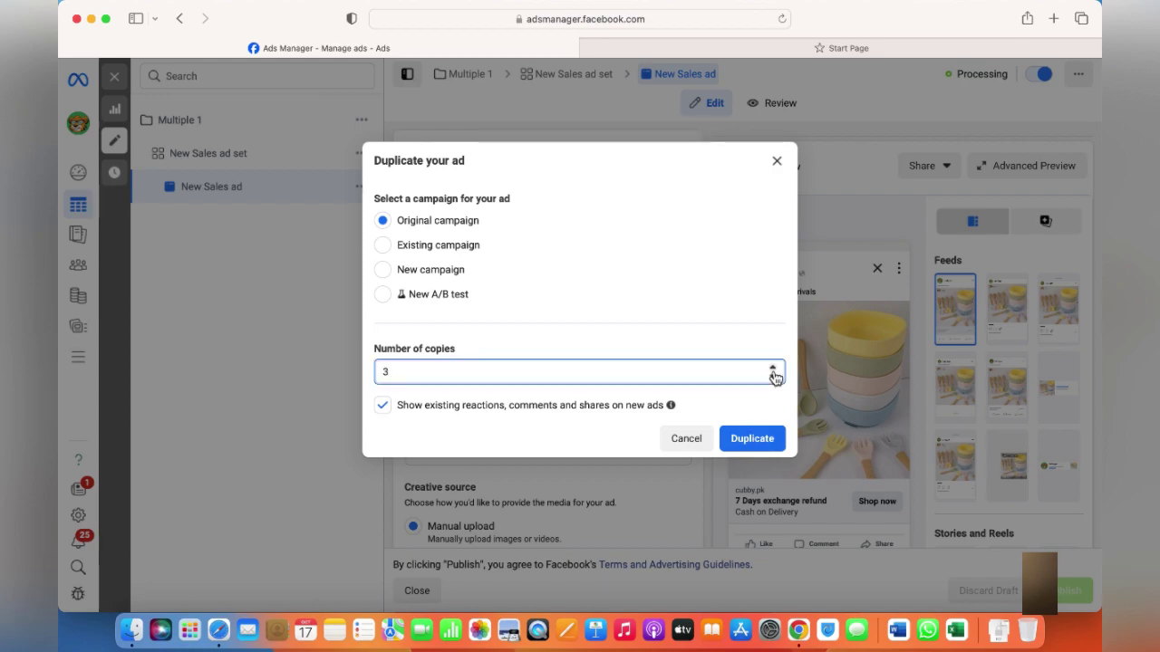
pyautogui.click(756, 441)
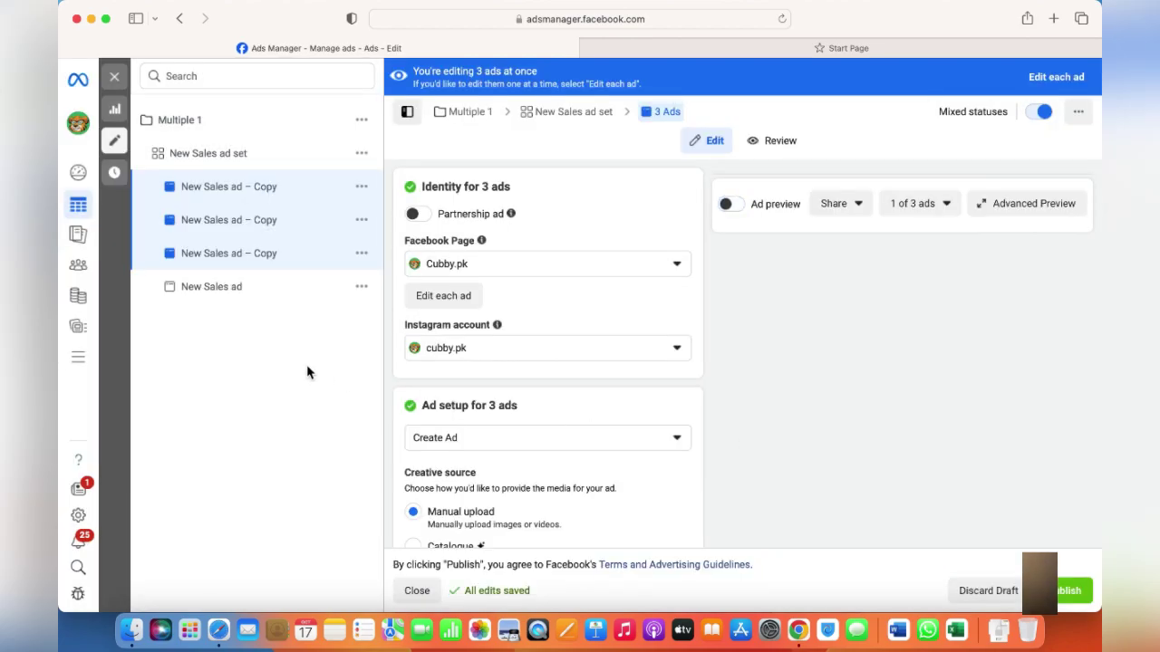
# Open the first 'New Sales ad – Copy' alone and change its ad name to Carousel
pyautogui.click(1053, 79)
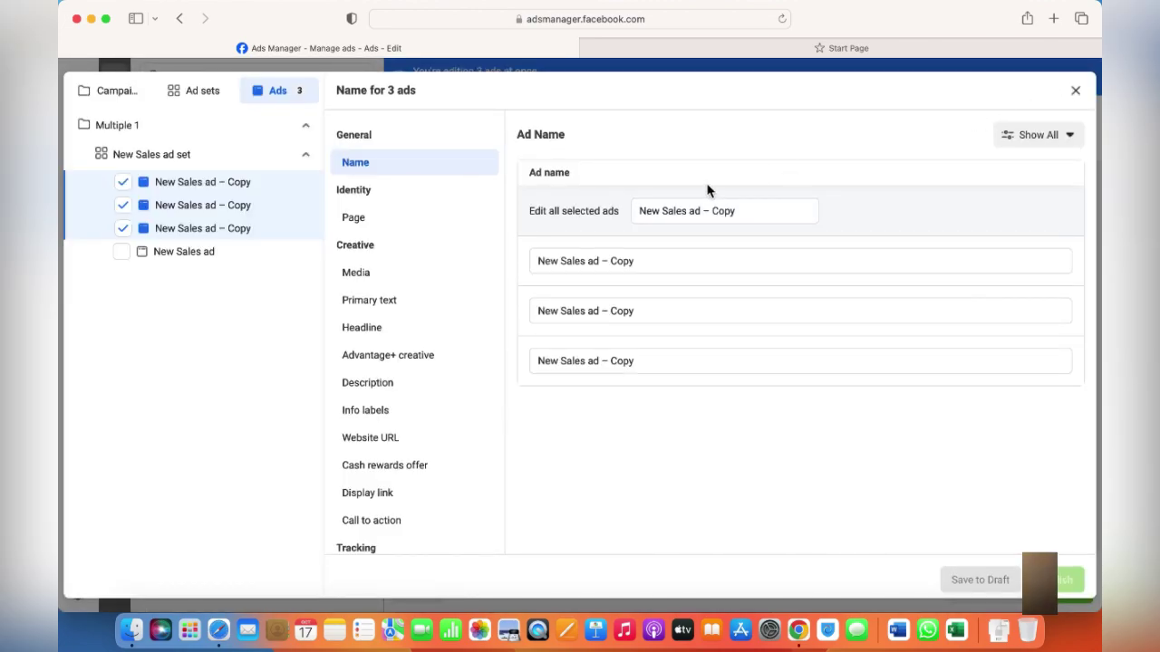
pyautogui.click(1074, 90)
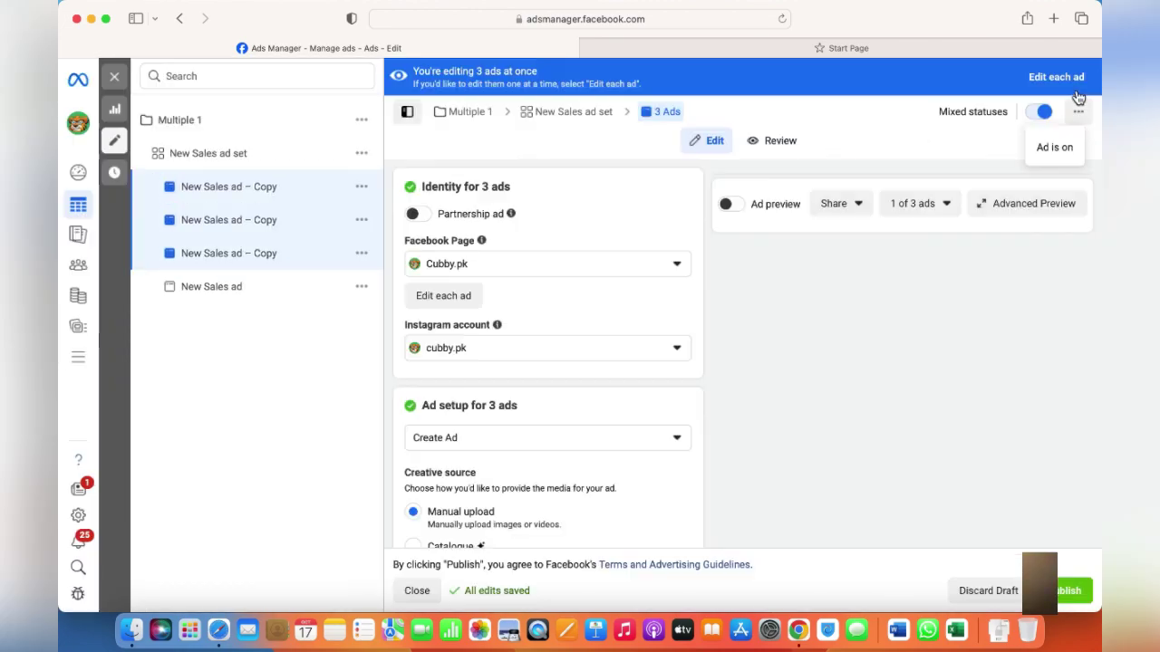
pyautogui.click(278, 194)
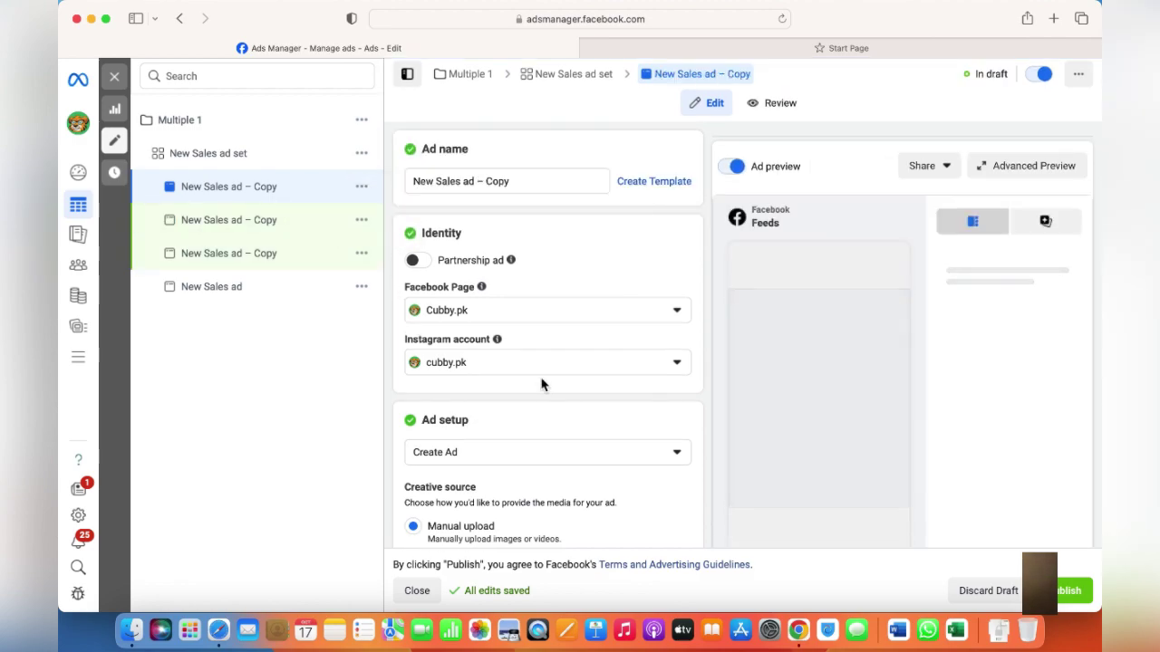
pyautogui.click(515, 181)
pyautogui.press('super+a')
pyautogui.write('C')
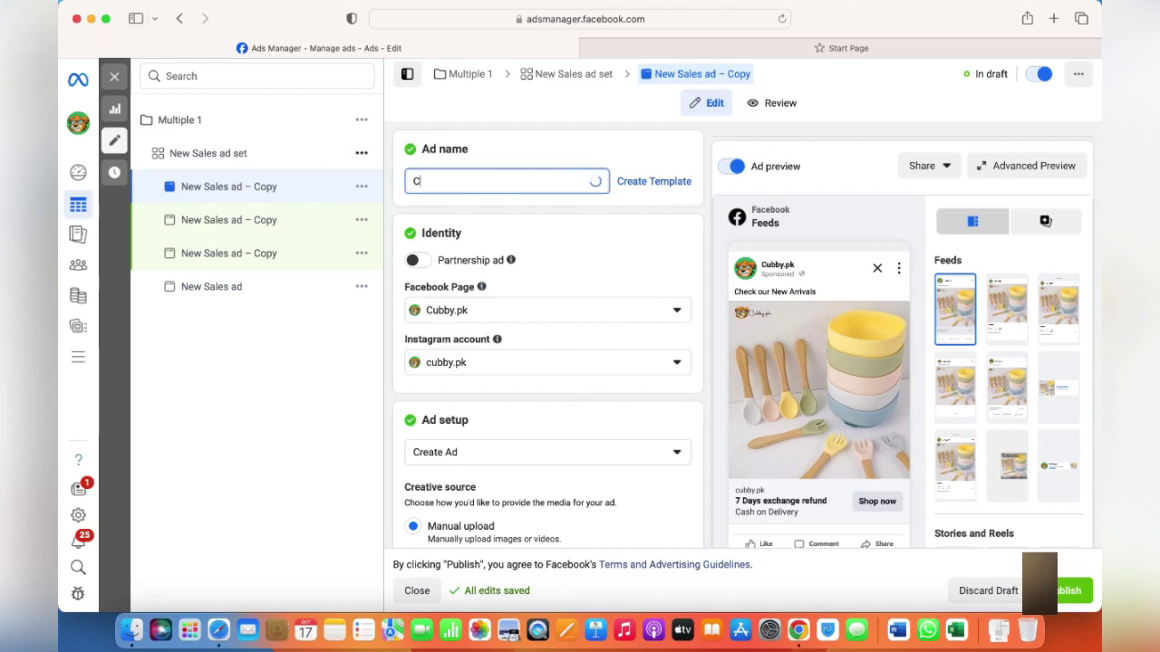
pyautogui.write('ar')
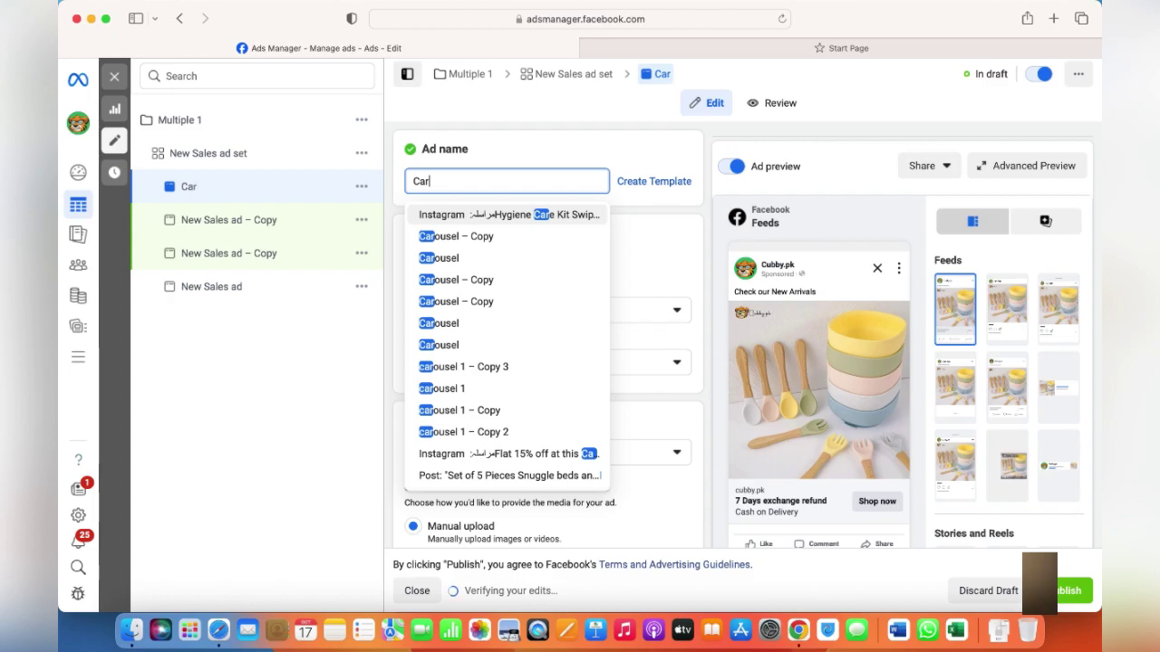
pyautogui.write('ousel')
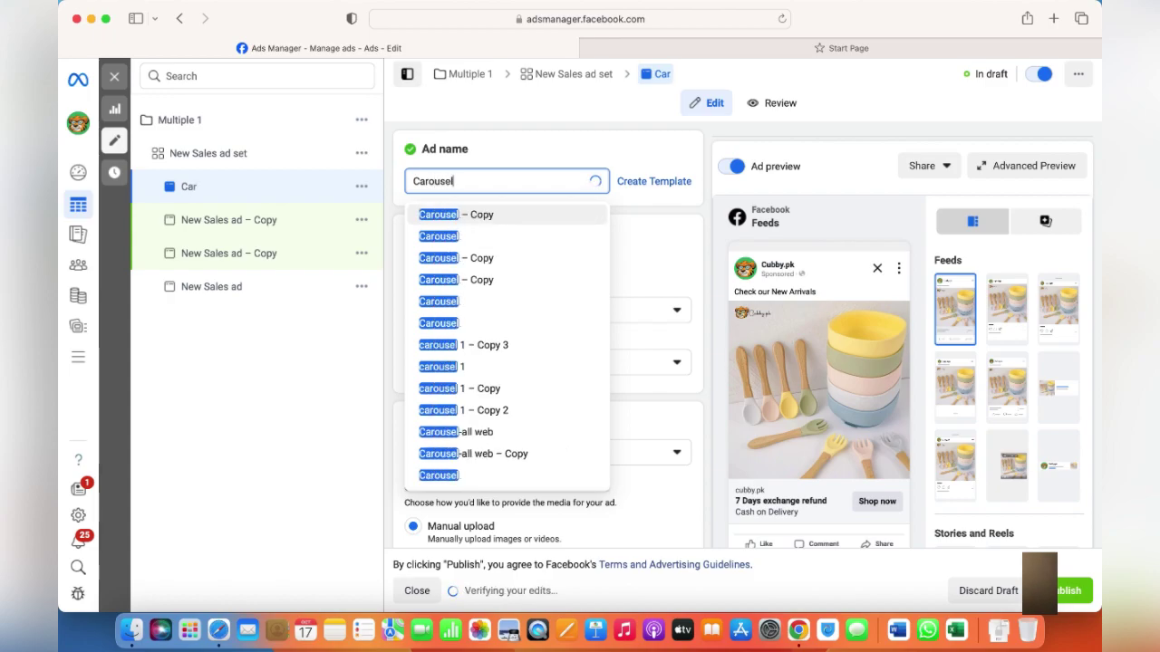
pyautogui.click(296, 381)
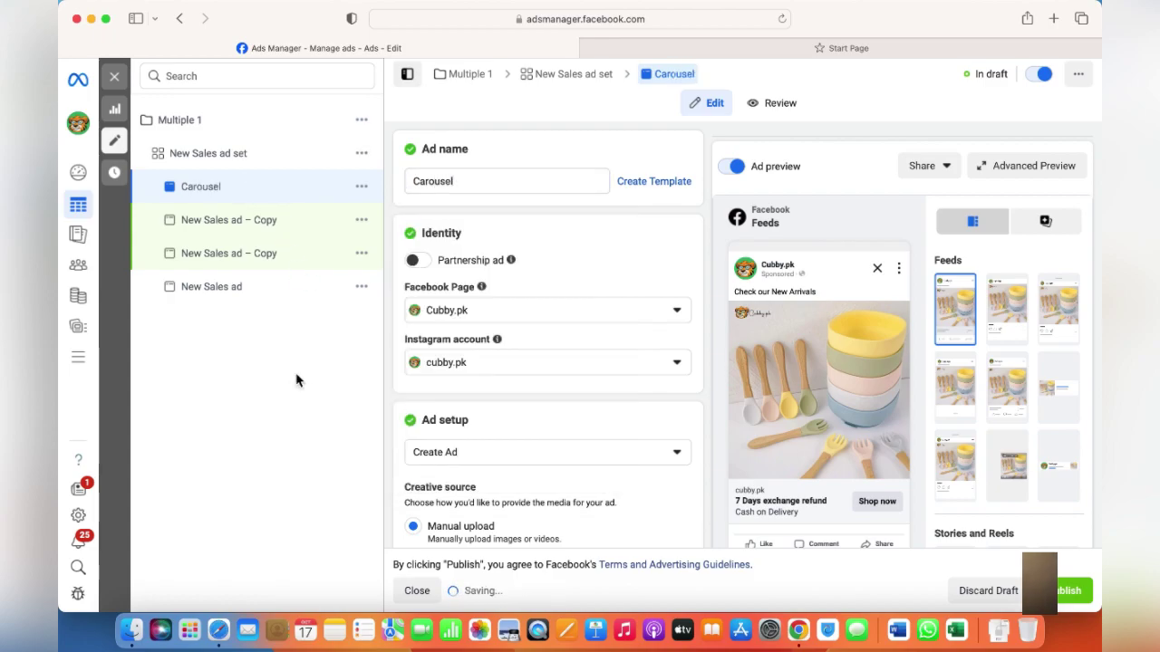
# Switch the Carousel ad to the Carousel format and start adding image cards
pyautogui.scroll(-5, 427, 435)
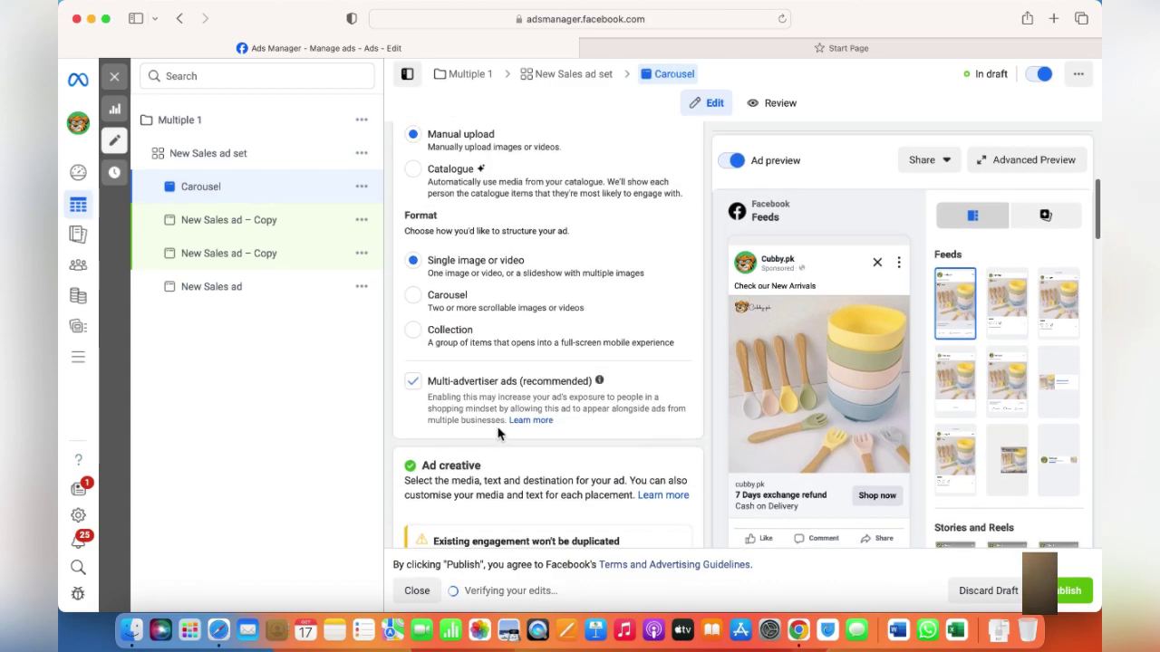
pyautogui.click(414, 296)
pyautogui.scroll(-5, 442, 355)
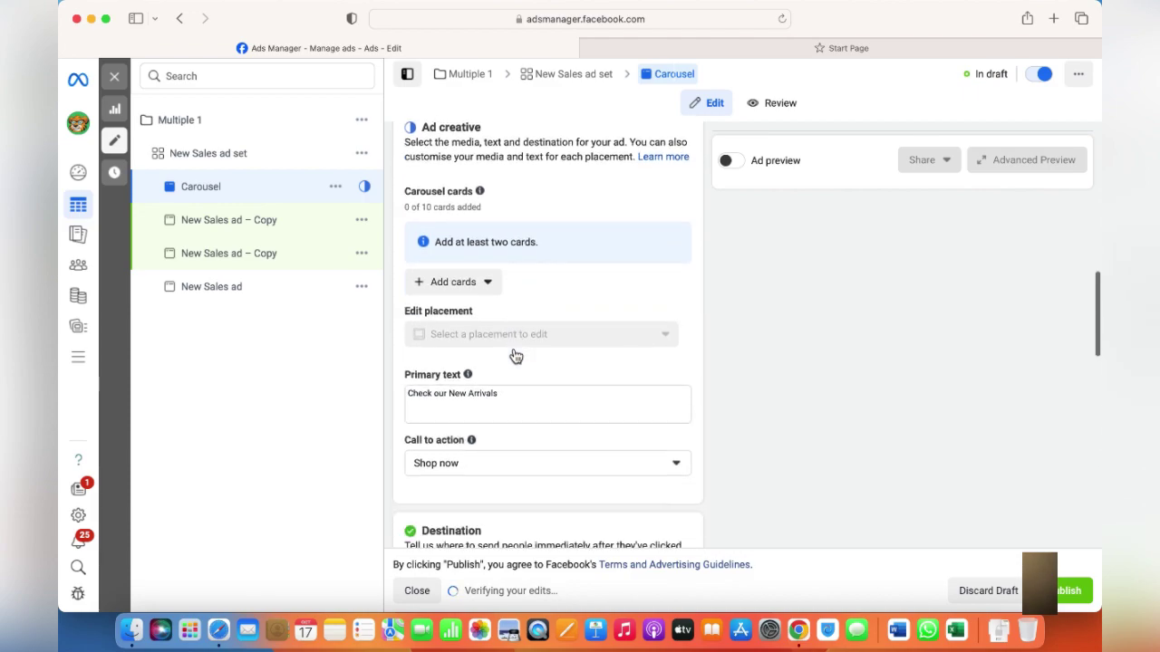
pyautogui.scroll(-3, 516, 356)
pyautogui.click(481, 149)
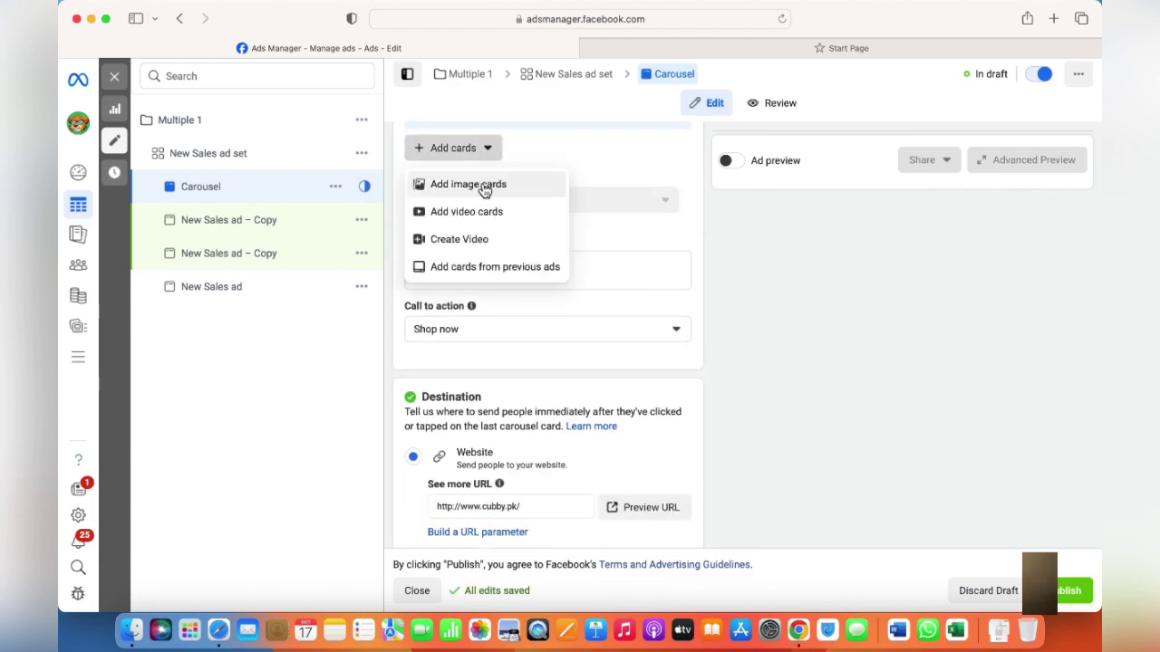
pyautogui.click(483, 188)
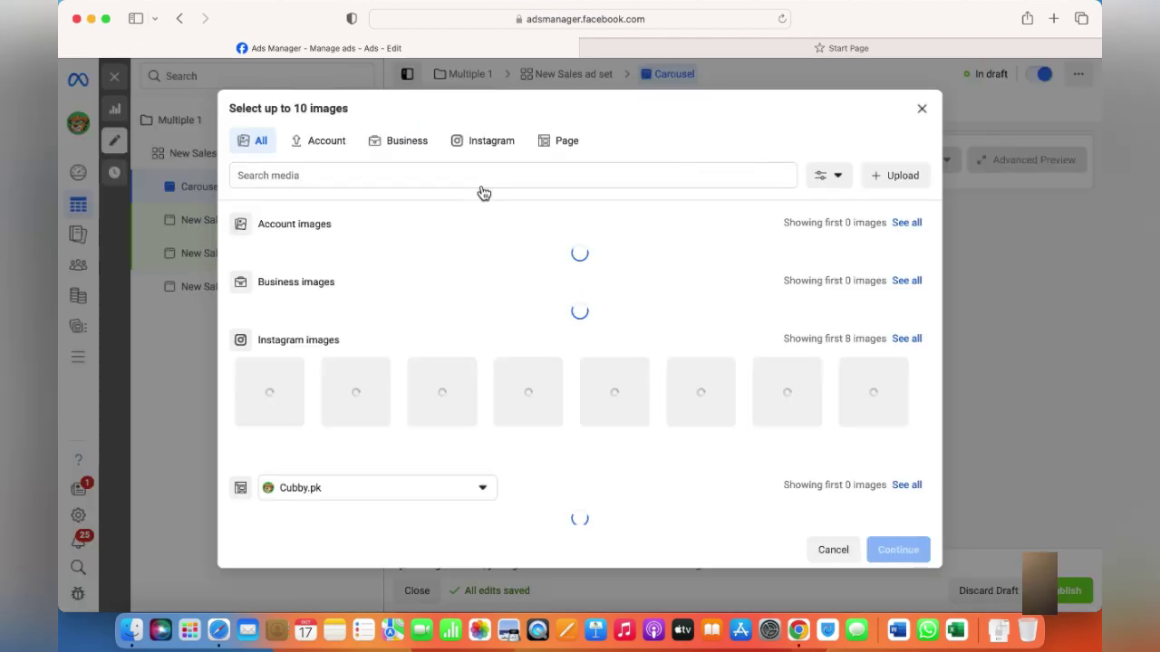
# Add the untitled 1080×1080 baby-shoes image as a card, then open the next copy
pyautogui.scroll(-3, 580, 333)
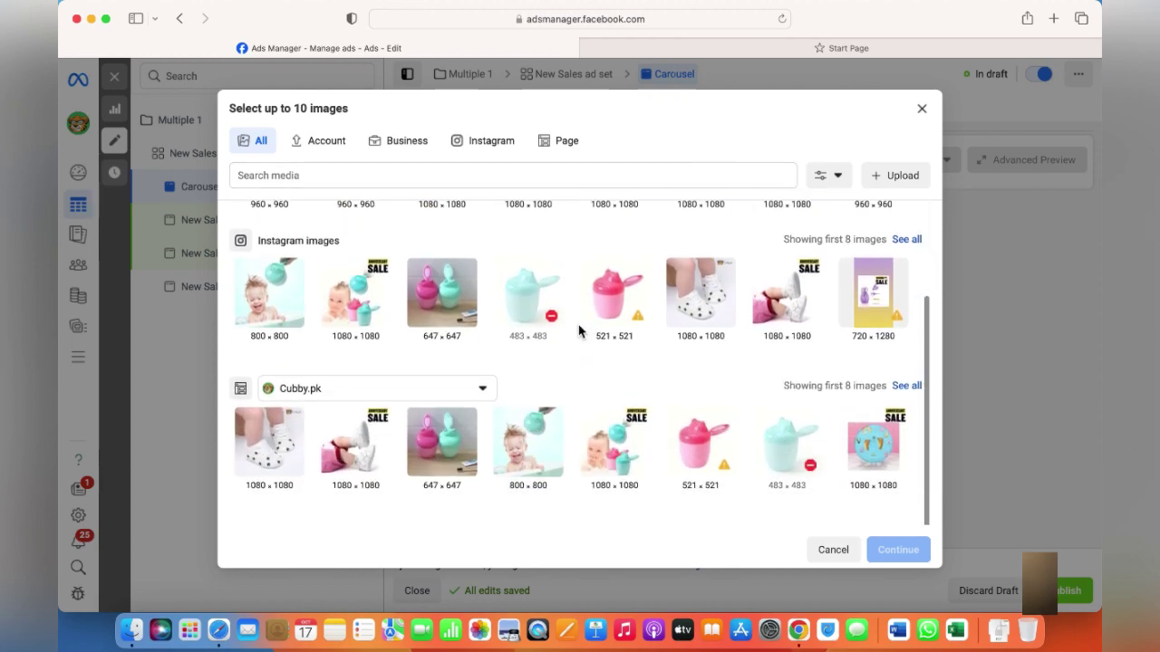
pyautogui.click(706, 306)
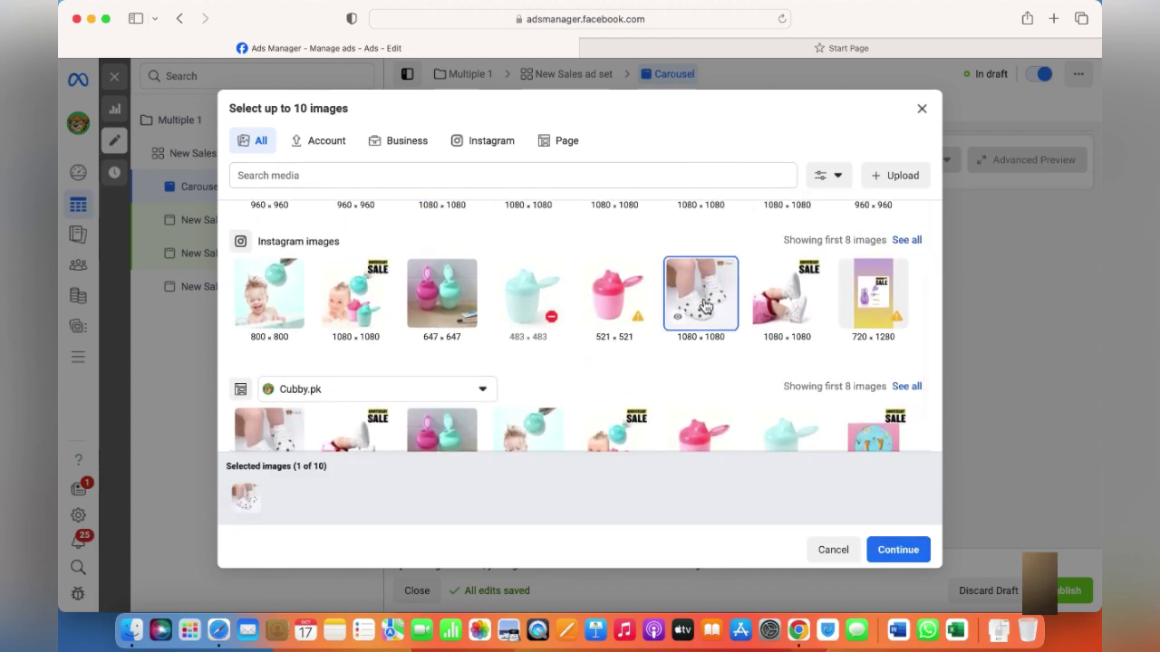
pyautogui.scroll(-2, 702, 307)
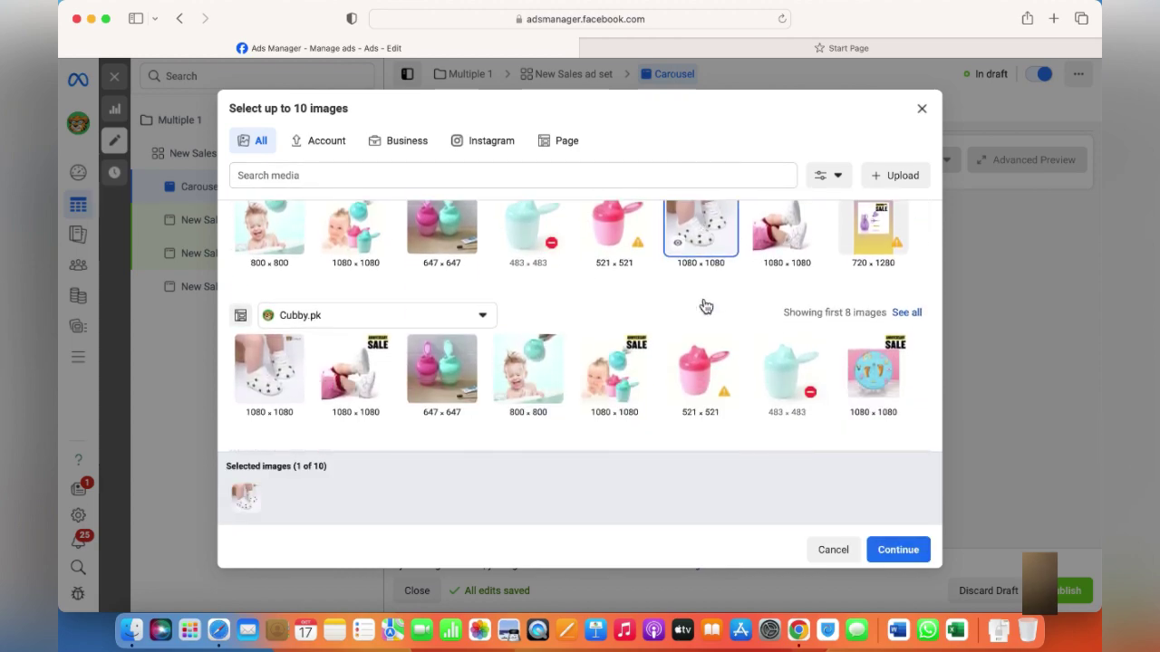
pyautogui.click(327, 147)
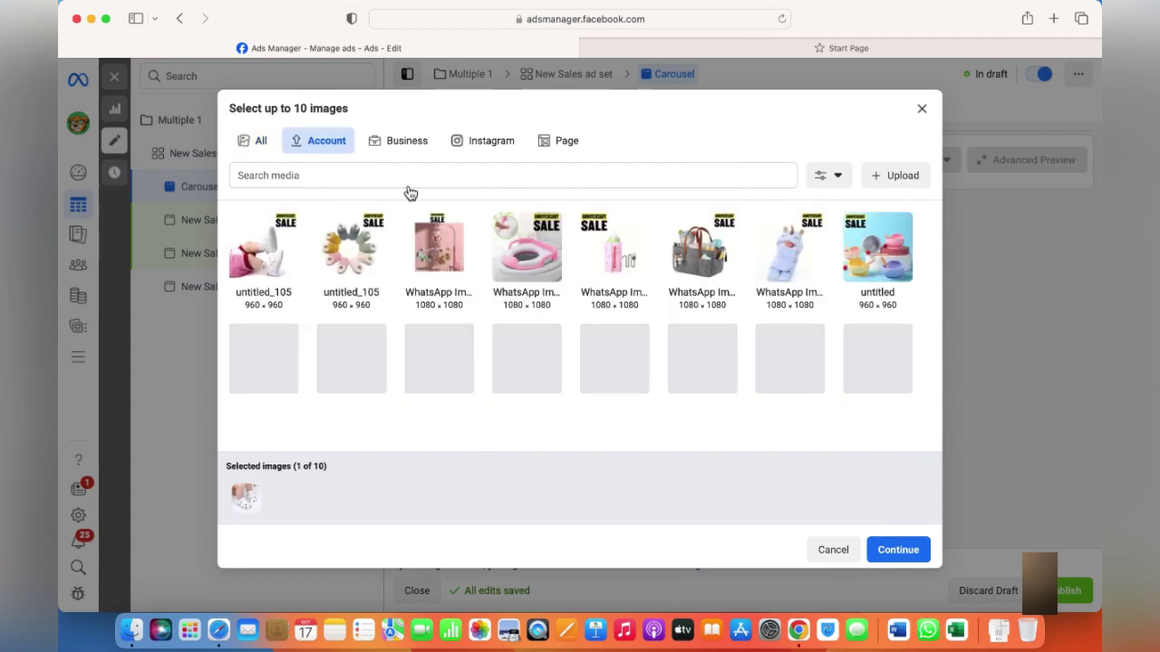
pyautogui.click(898, 550)
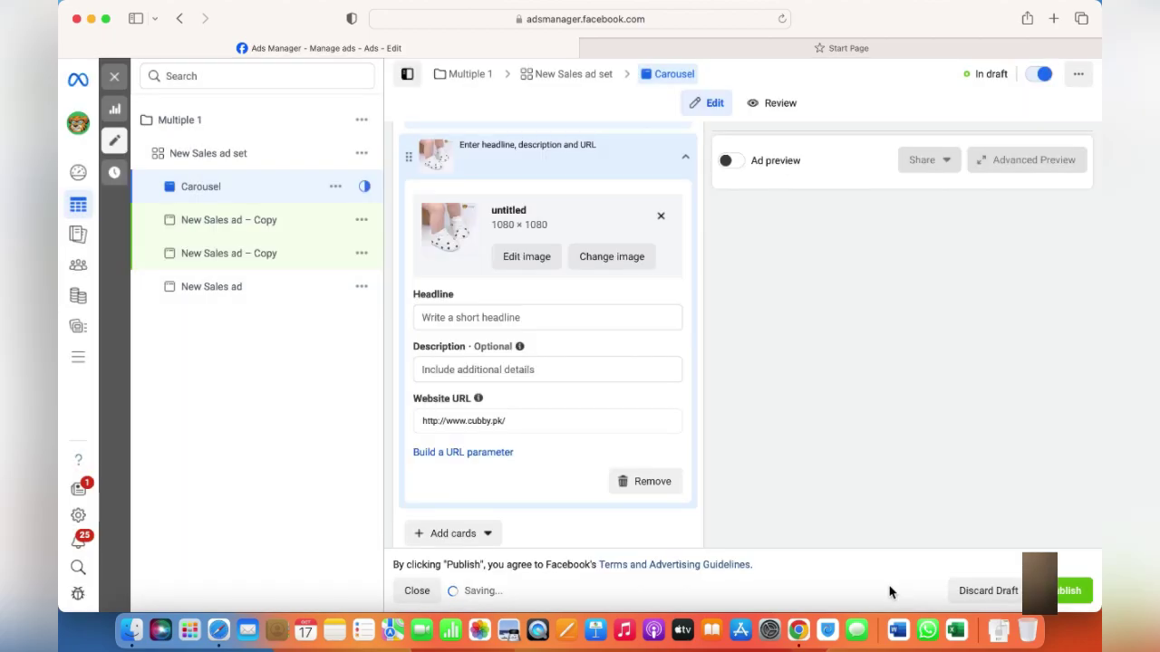
pyautogui.scroll(-6, 620, 415)
pyautogui.scroll(-1, 620, 415)
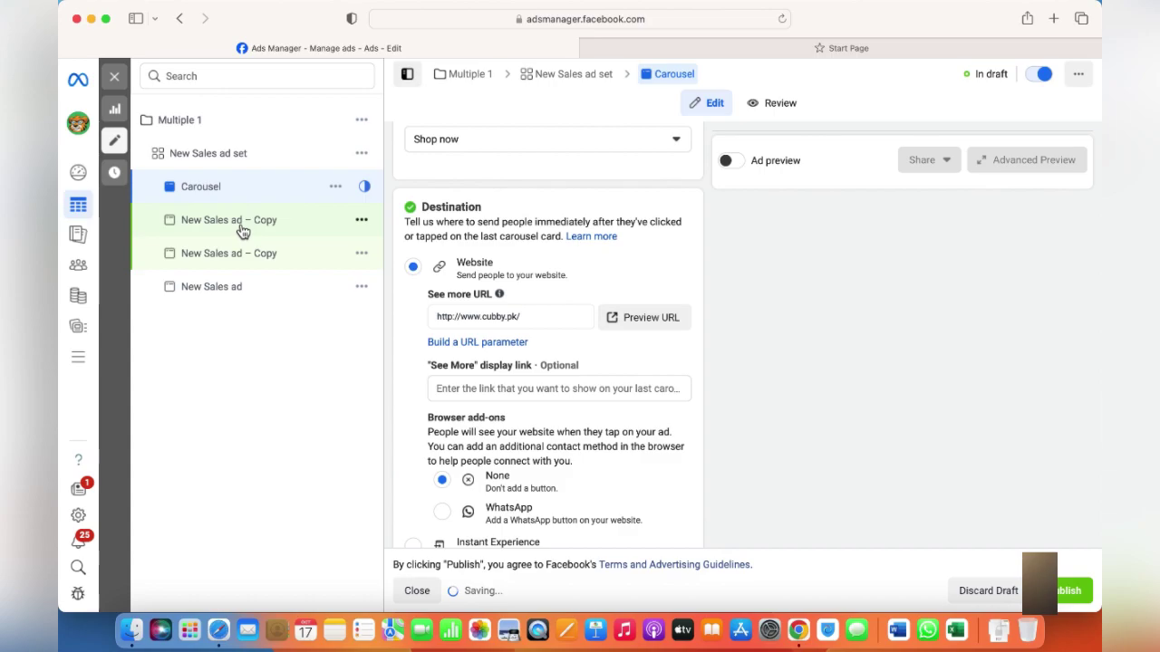
pyautogui.click(240, 222)
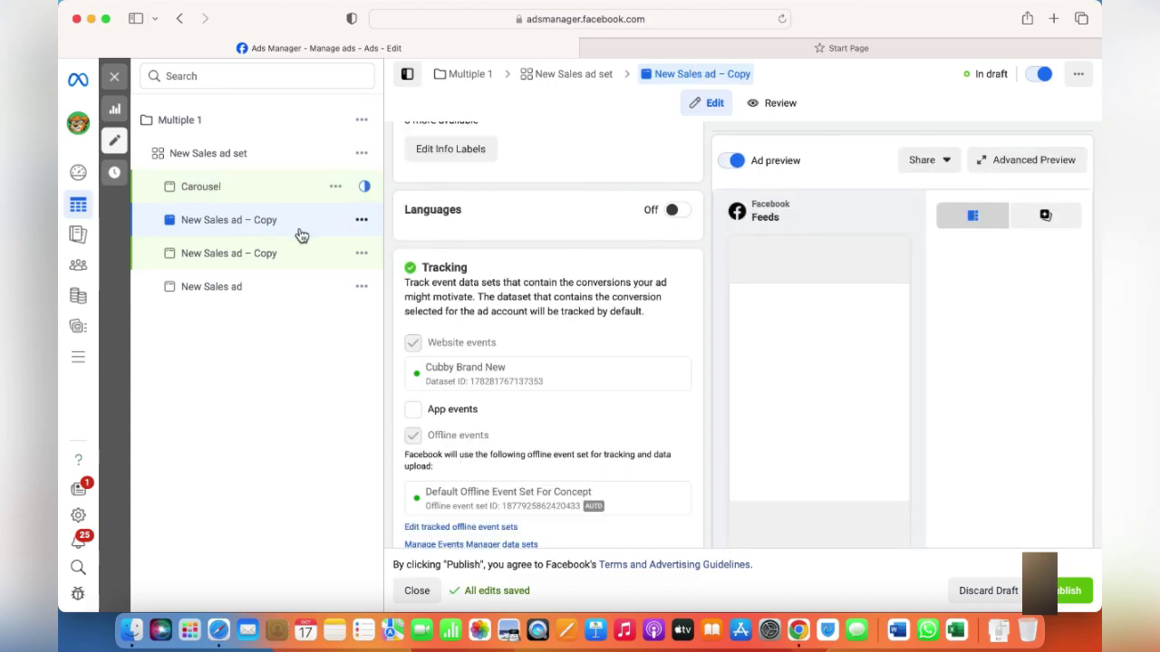
# Change the copied ad to Collection format and start a new Instant Experience
pyautogui.scroll(10, 478, 233)
pyautogui.scroll(10, 478, 233)
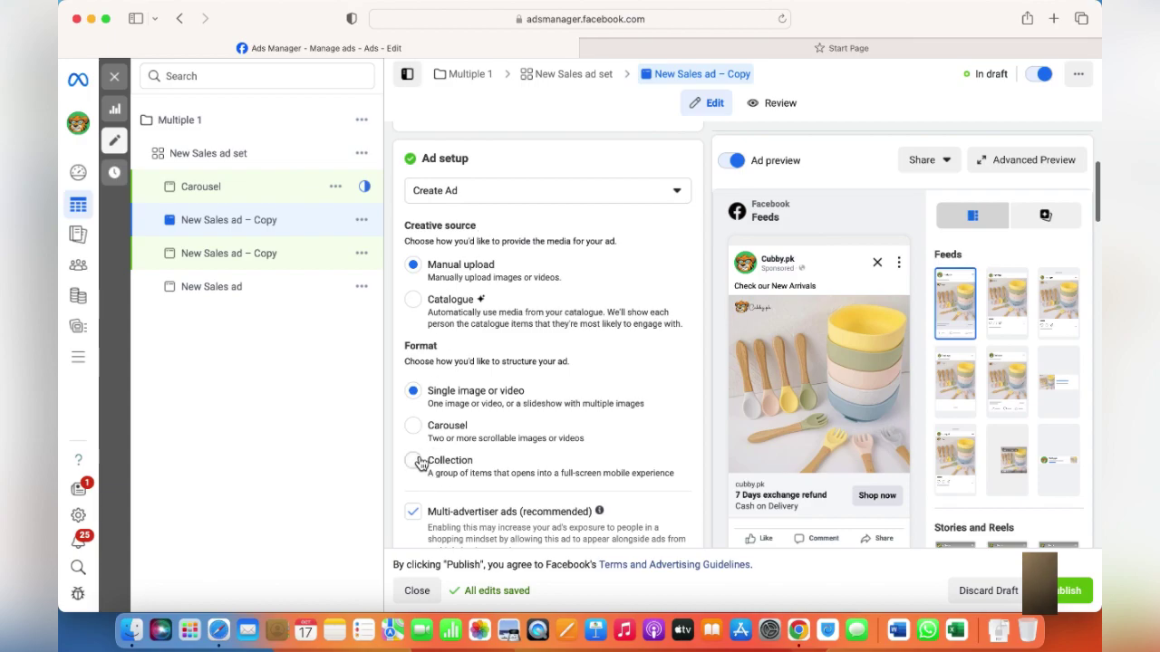
pyautogui.click(414, 461)
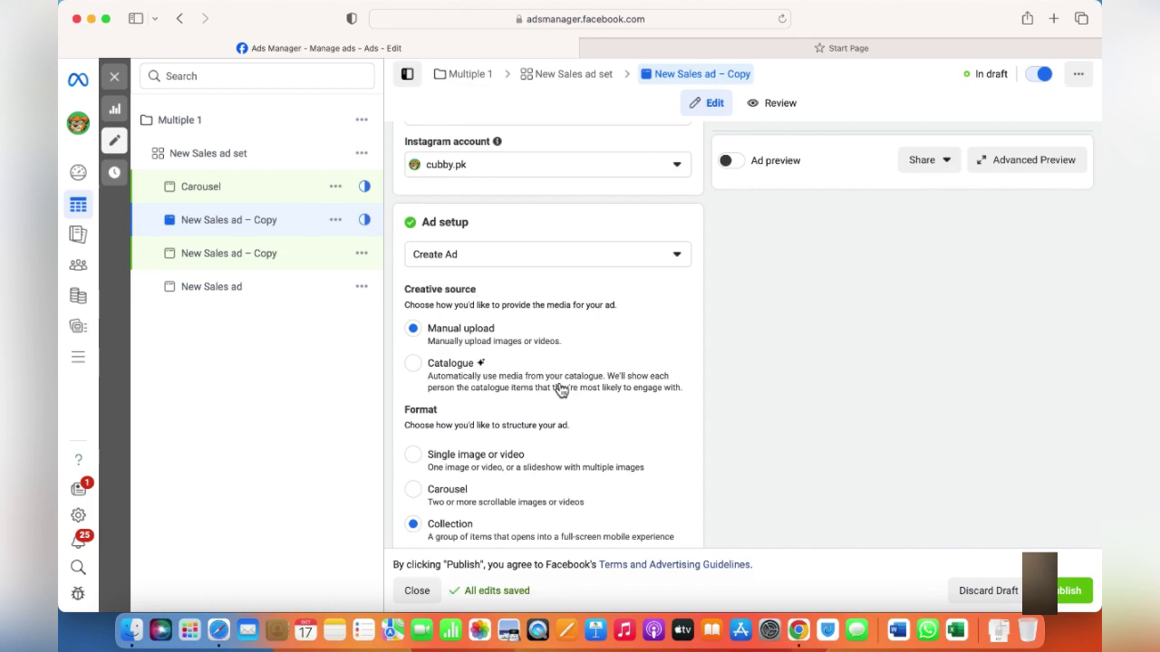
pyautogui.scroll(-2, 560, 389)
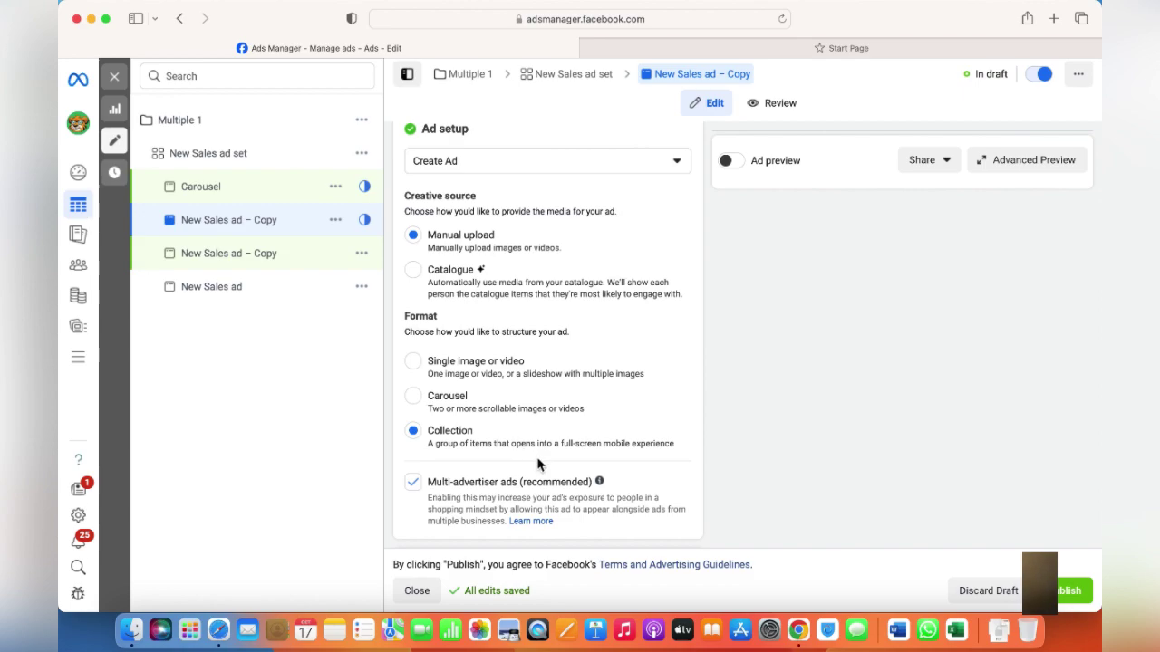
pyautogui.scroll(-5, 537, 464)
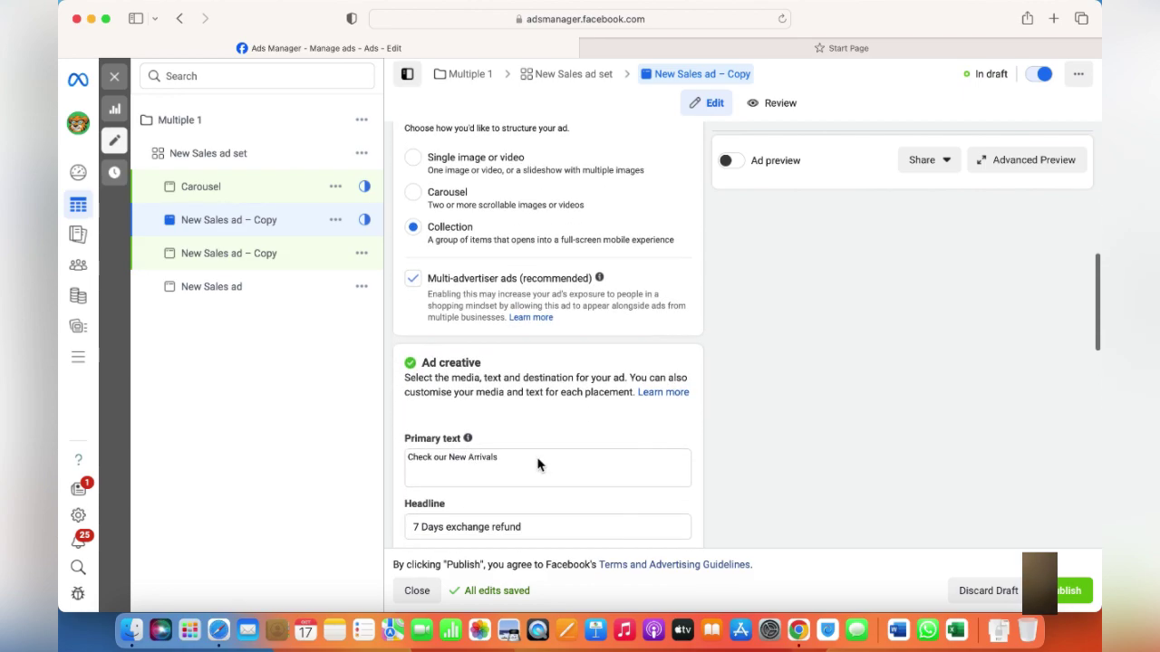
pyautogui.scroll(-10, 535, 374)
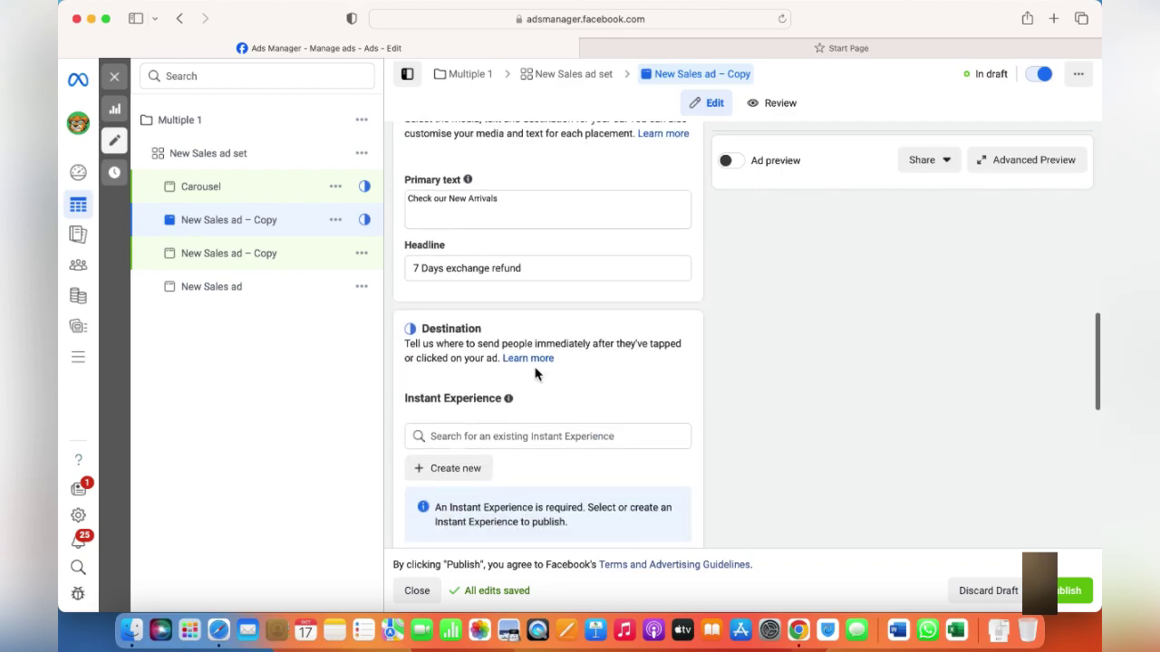
pyautogui.scroll(2, 535, 373)
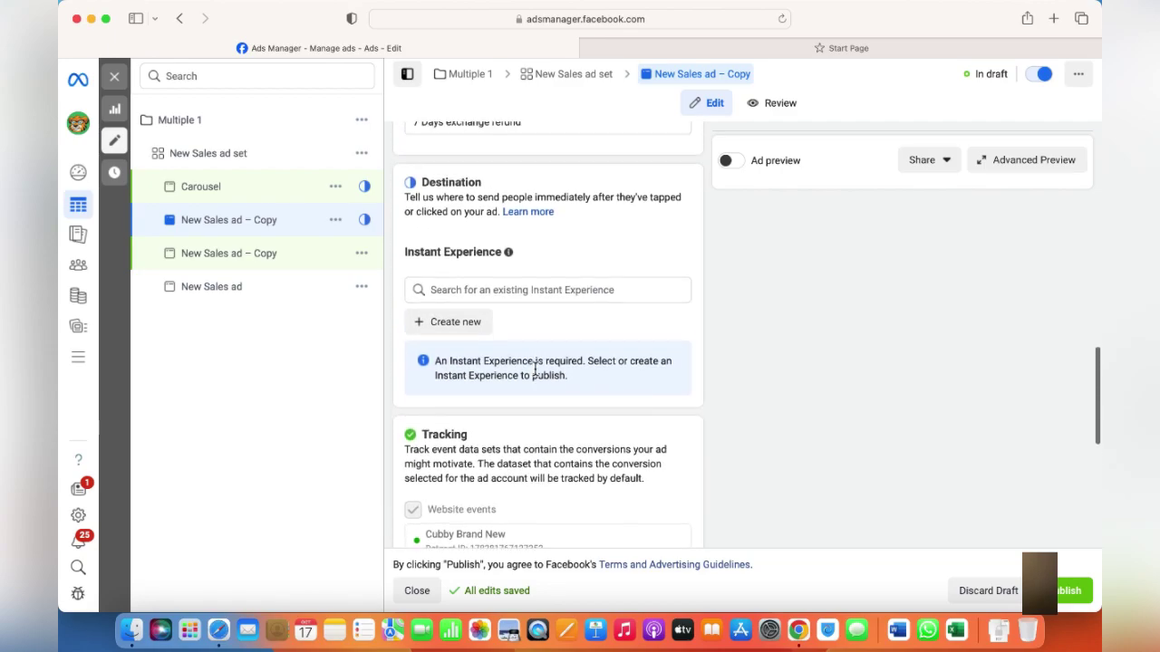
pyautogui.click(466, 322)
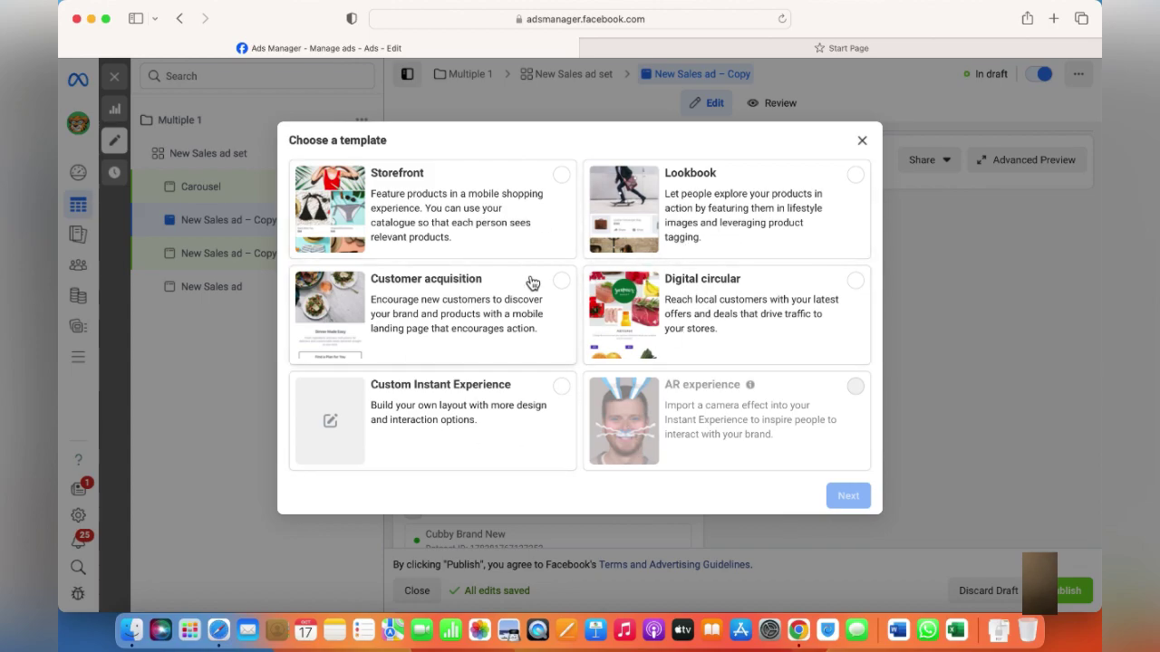
# Choose the Storefront template and set the catalogue to Products for Cubby.pk
pyautogui.click(477, 229)
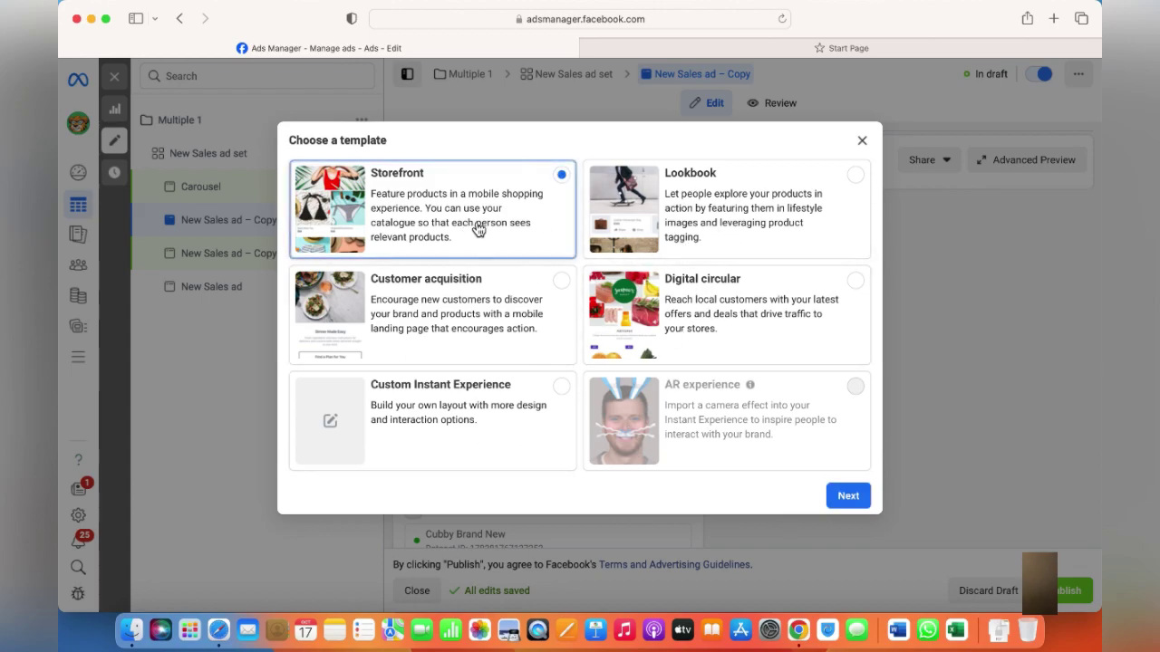
pyautogui.click(848, 495)
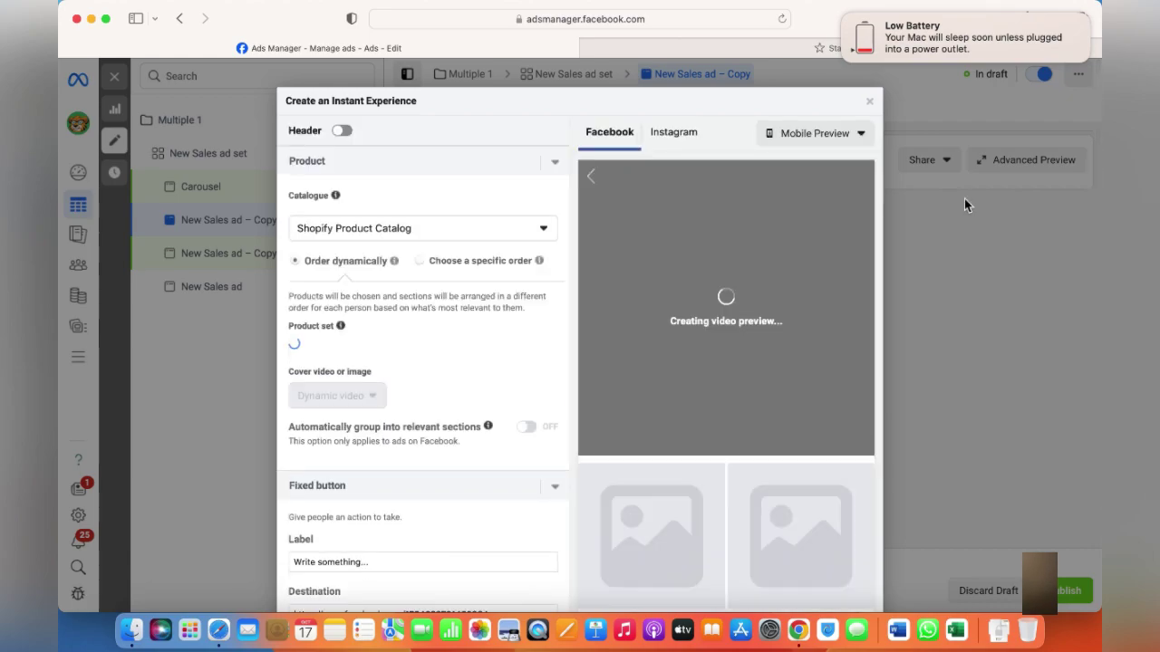
pyautogui.click(844, 18)
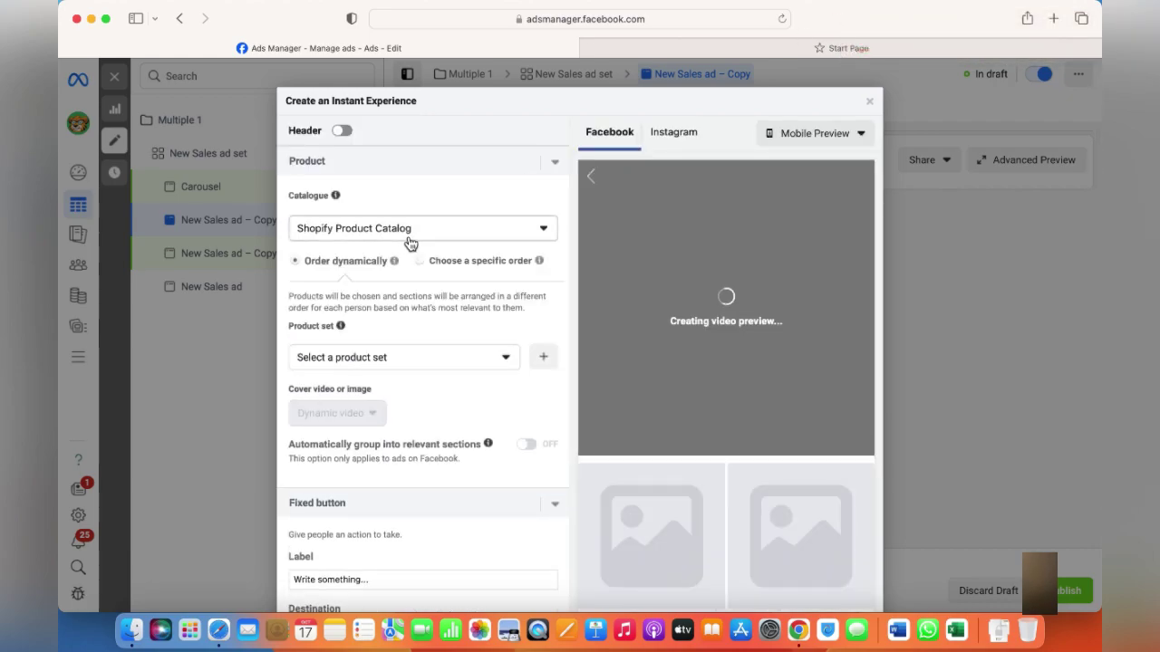
pyautogui.click(408, 241)
pyautogui.click(410, 322)
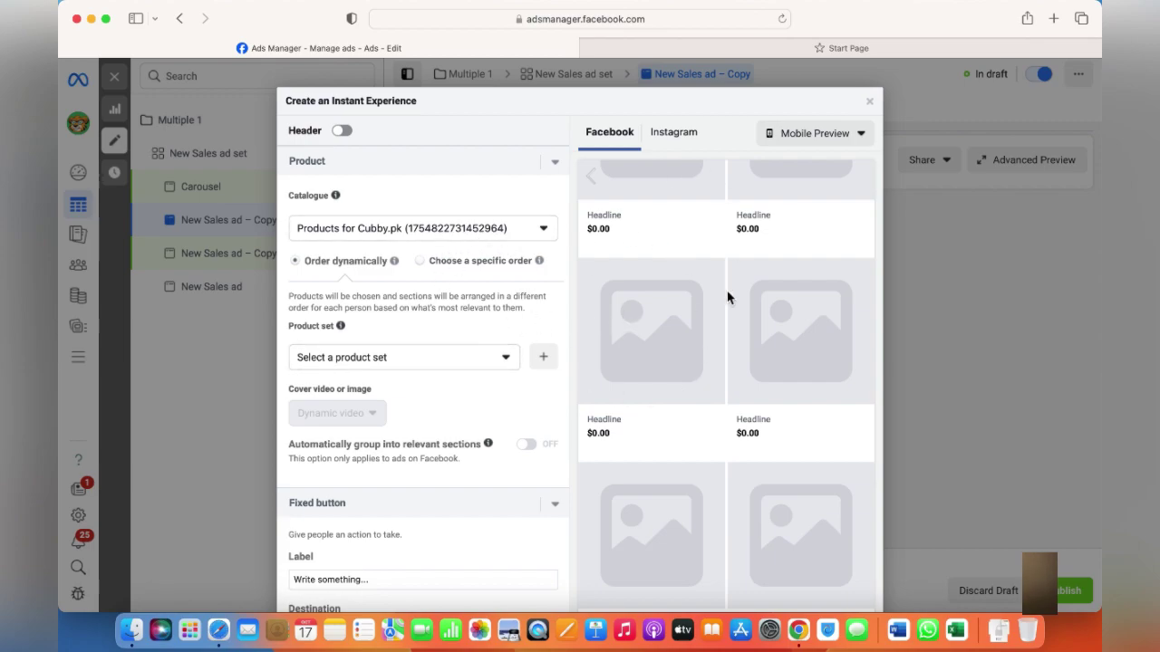
# Select the baby shoes product set (20 products), skipping Winter Arrivals
pyautogui.click(457, 370)
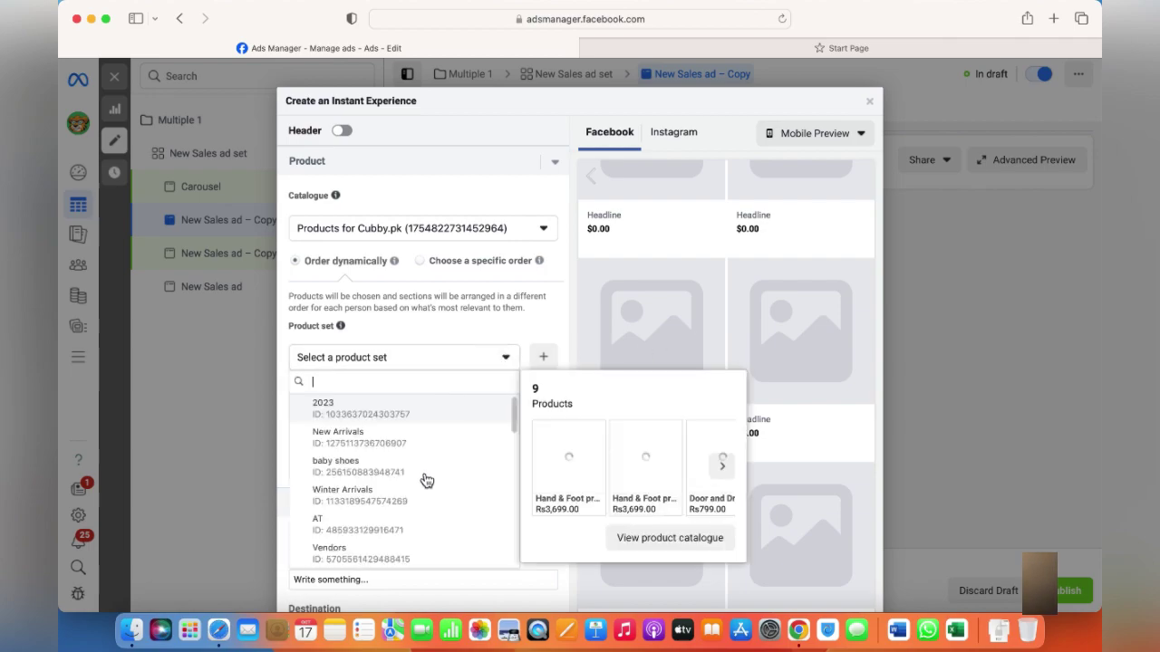
pyautogui.moveTo(414, 498)
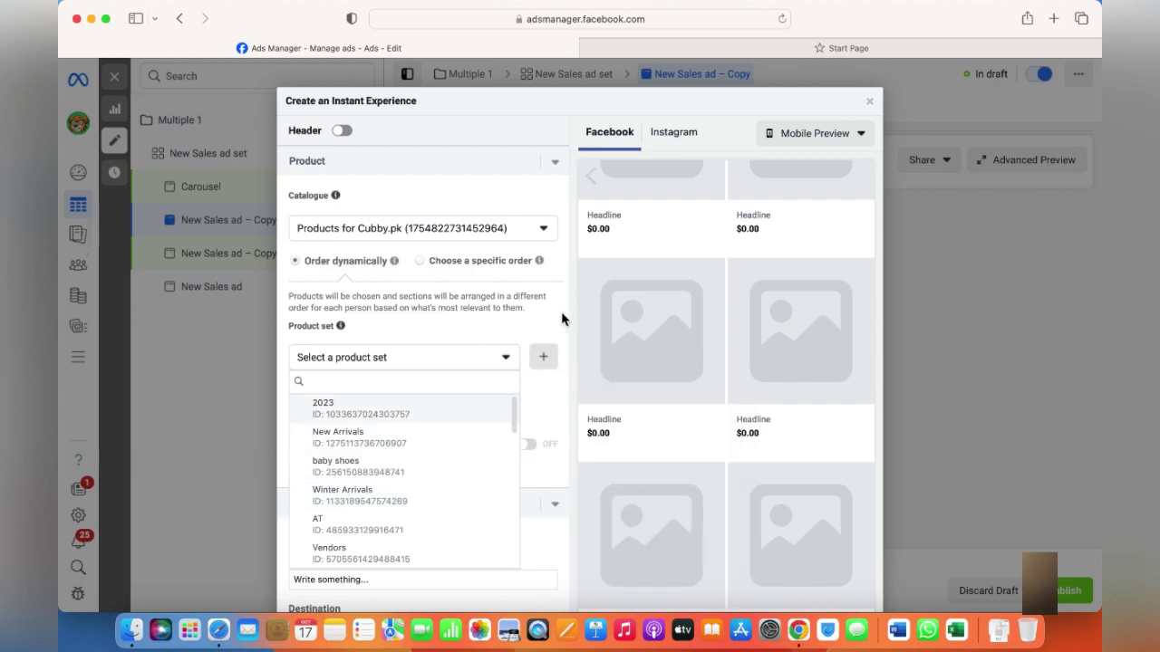
pyautogui.click(548, 366)
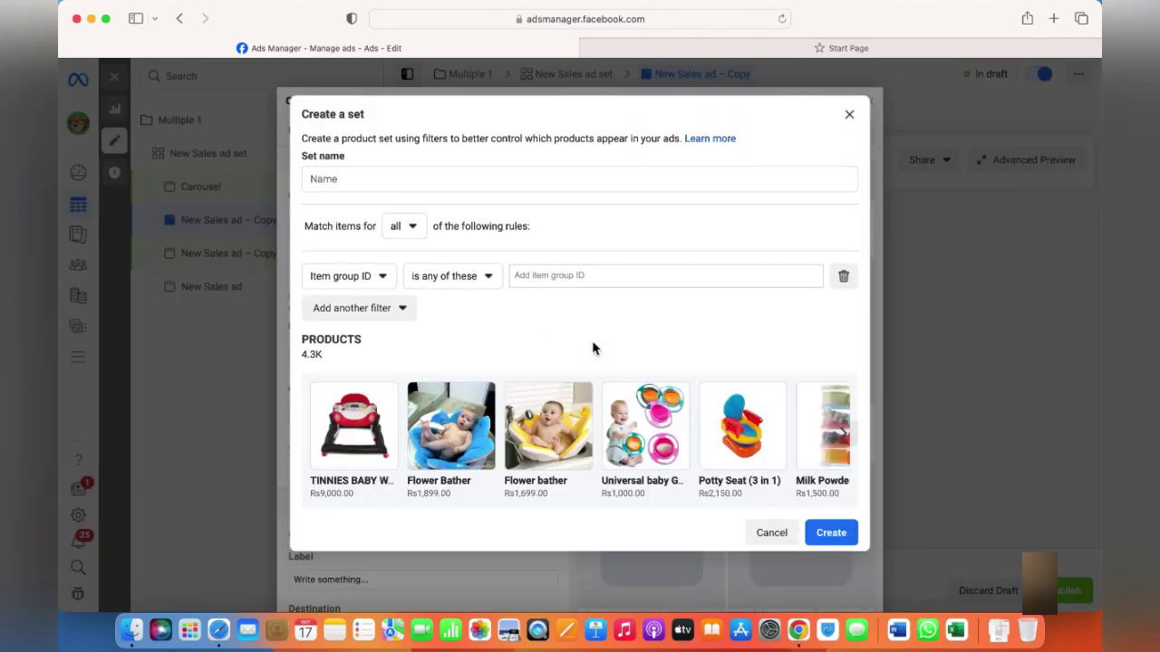
pyautogui.click(849, 115)
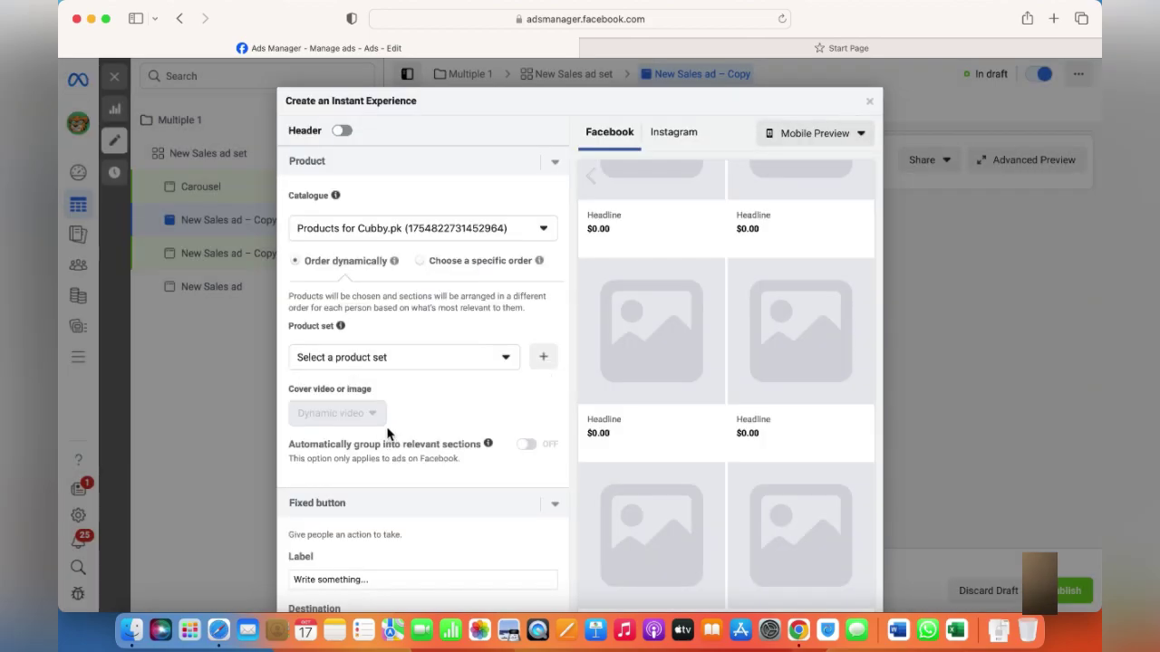
pyautogui.click(443, 350)
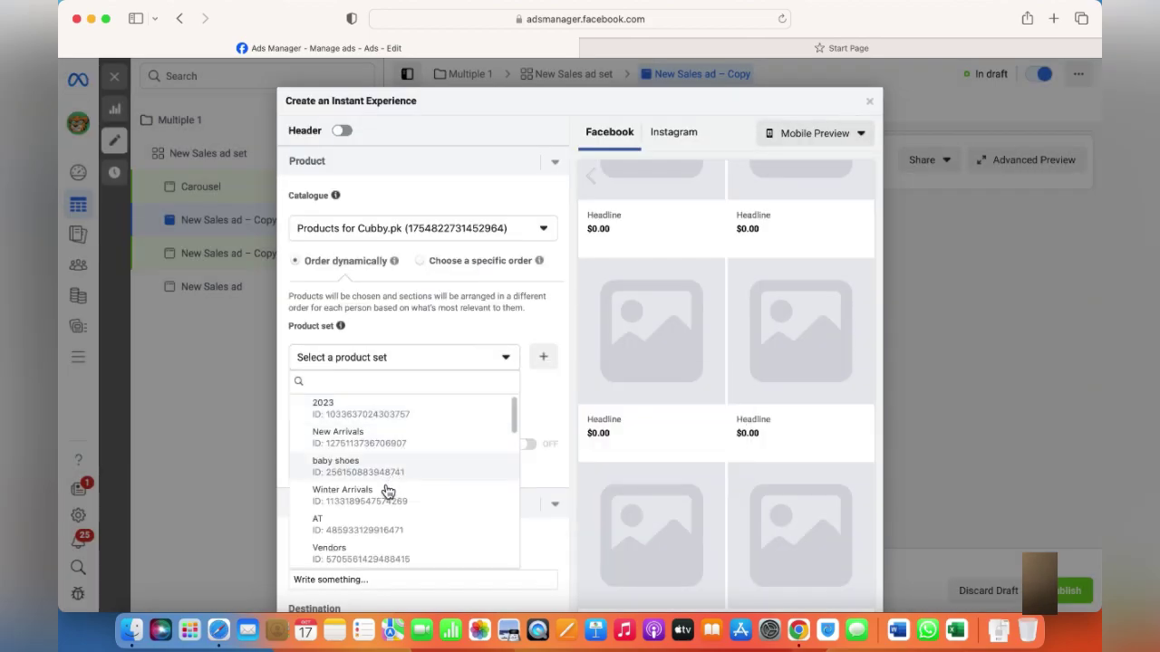
pyautogui.moveTo(382, 501)
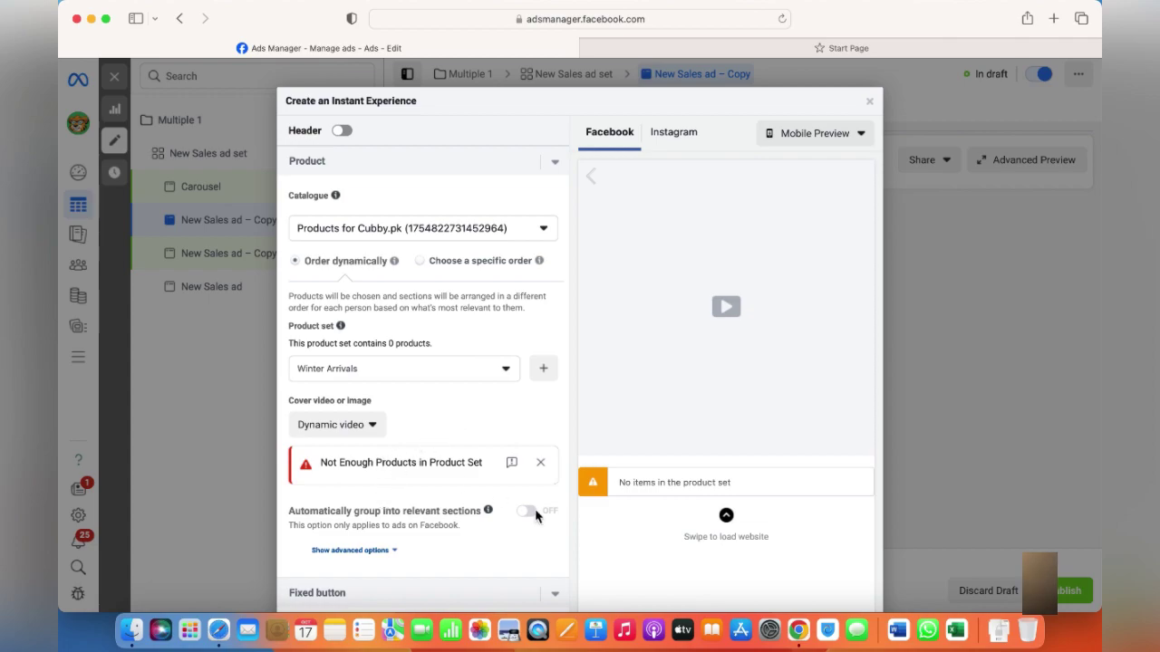
pyautogui.click(449, 371)
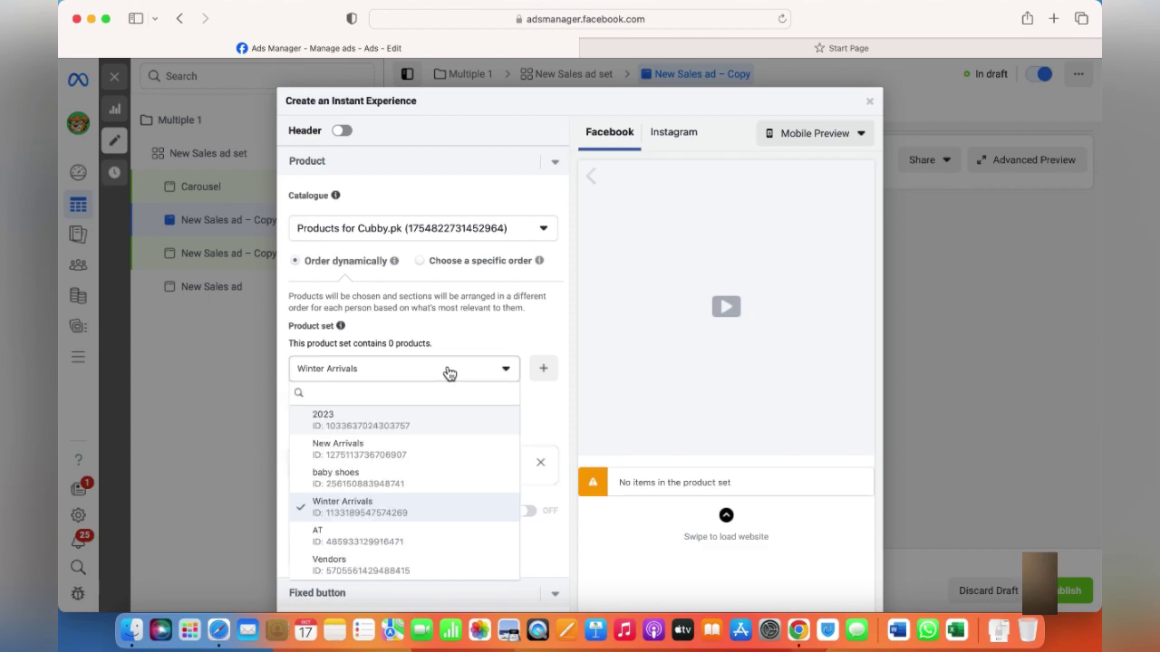
pyautogui.moveTo(405, 525)
pyautogui.click(395, 485)
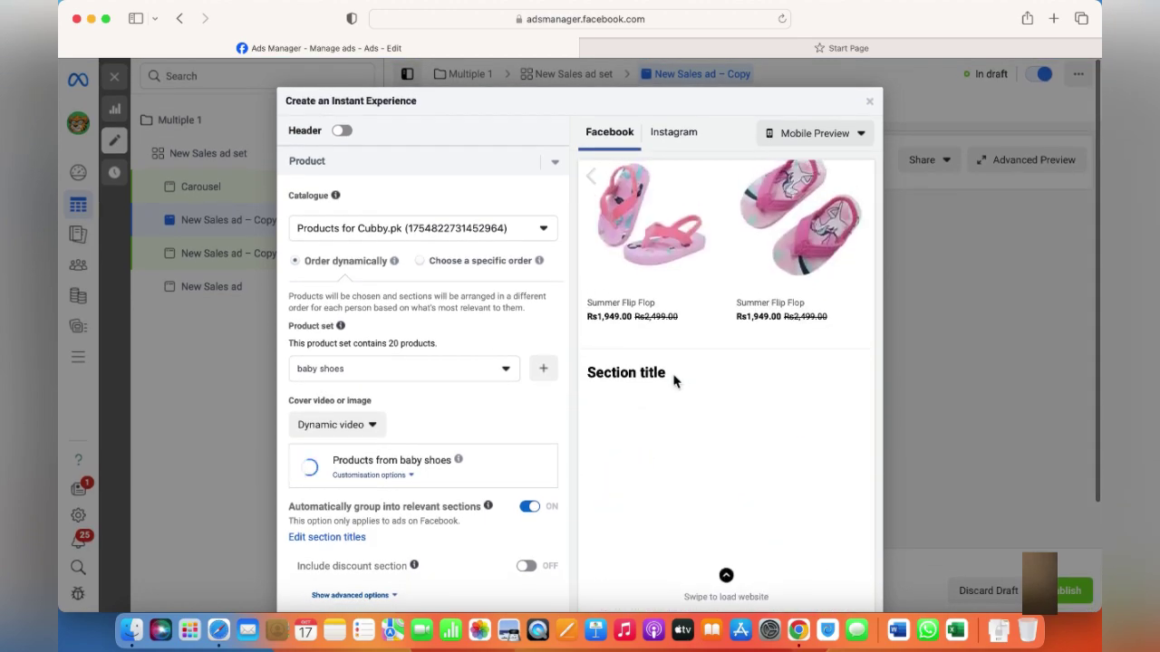
# Switch the cover to Image and pick the untitled_105 Anniversary Sale picture
pyautogui.scroll(-3, 435, 451)
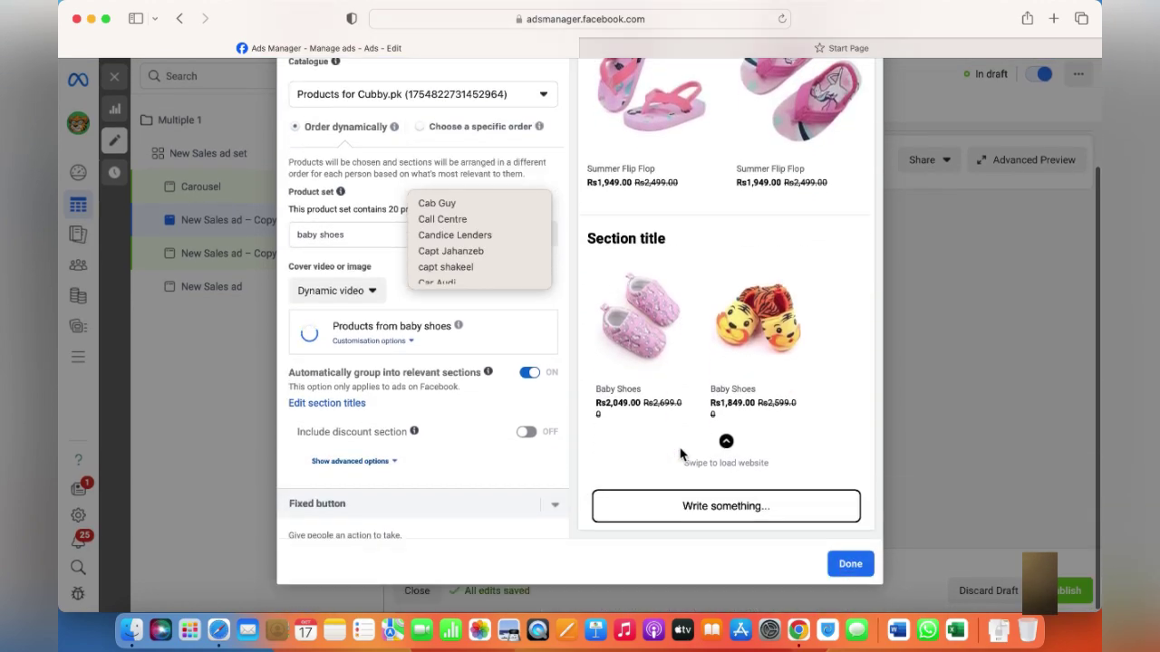
pyautogui.click(373, 289)
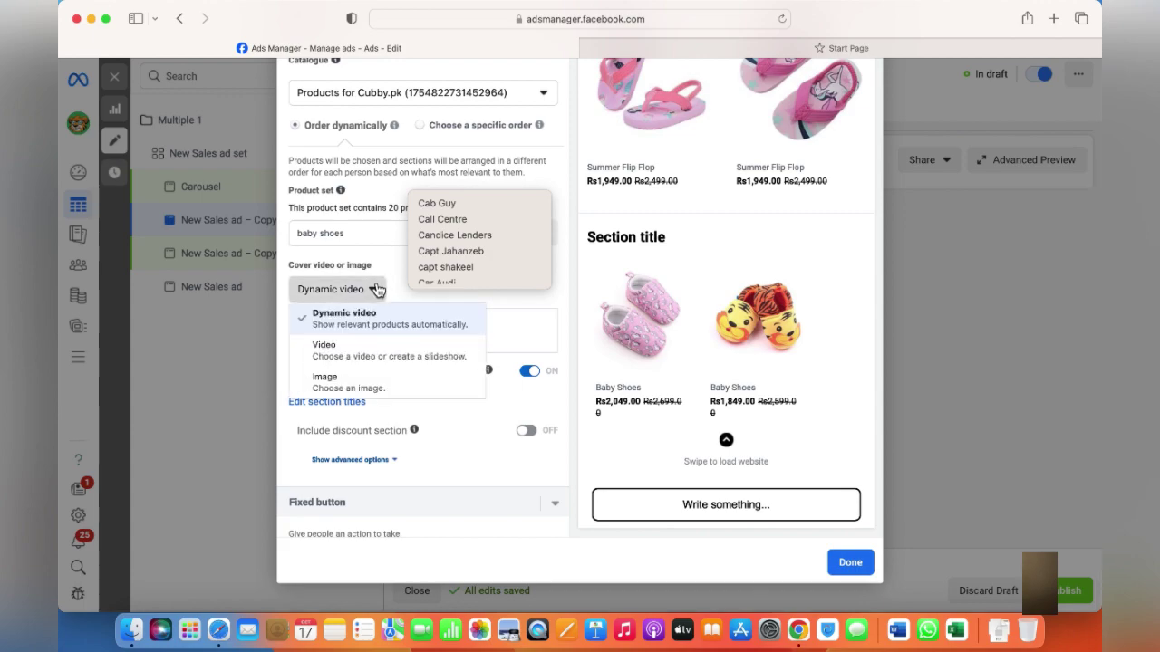
pyautogui.click(373, 385)
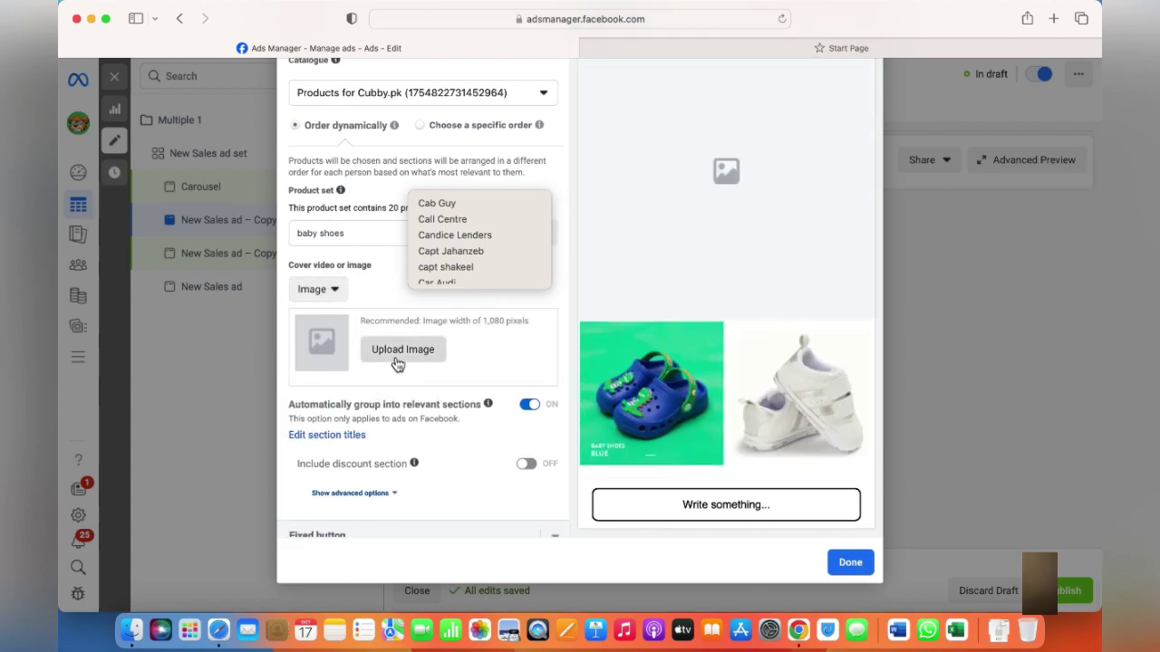
pyautogui.click(395, 363)
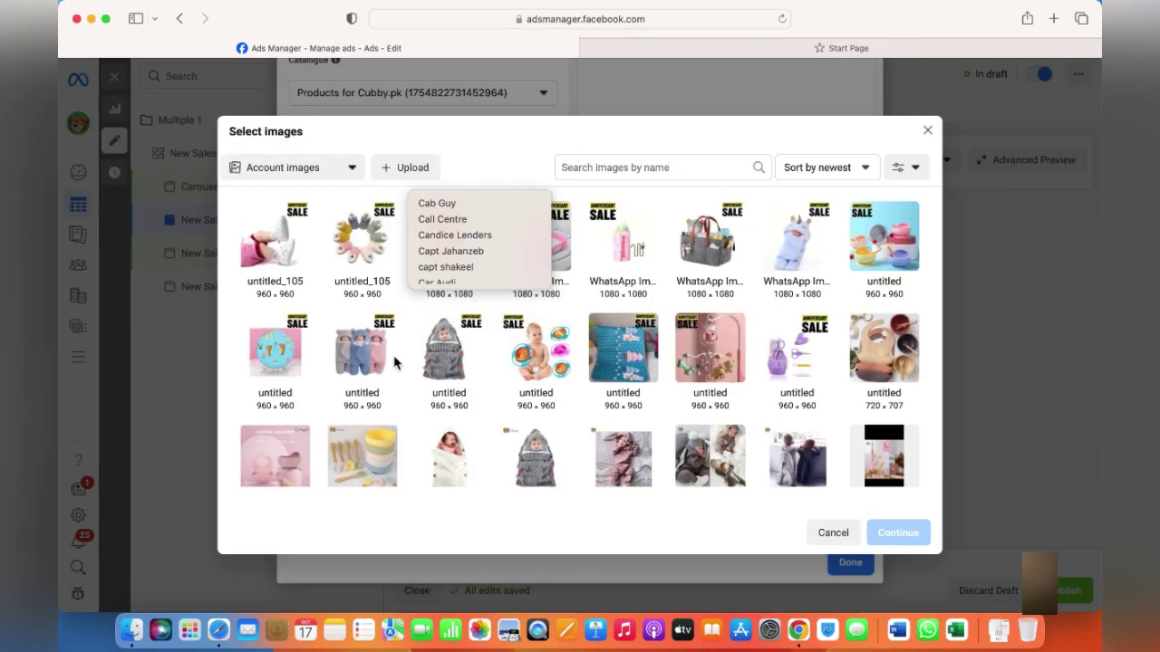
pyautogui.click(290, 227)
pyautogui.click(906, 531)
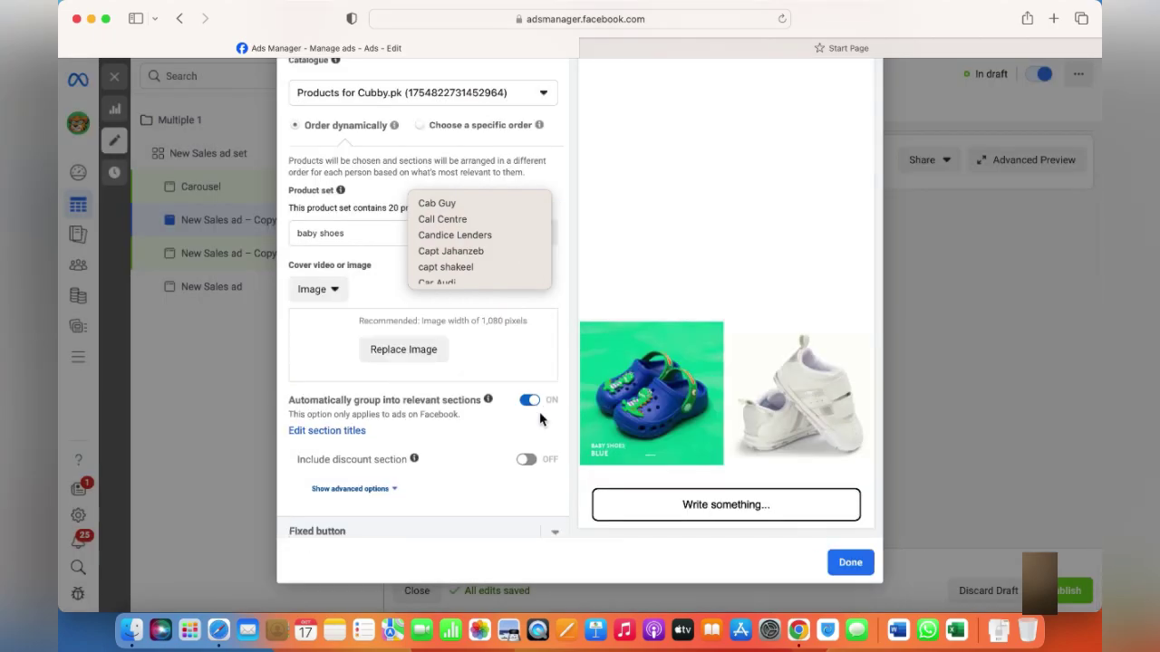
pyautogui.scroll(3, 766, 349)
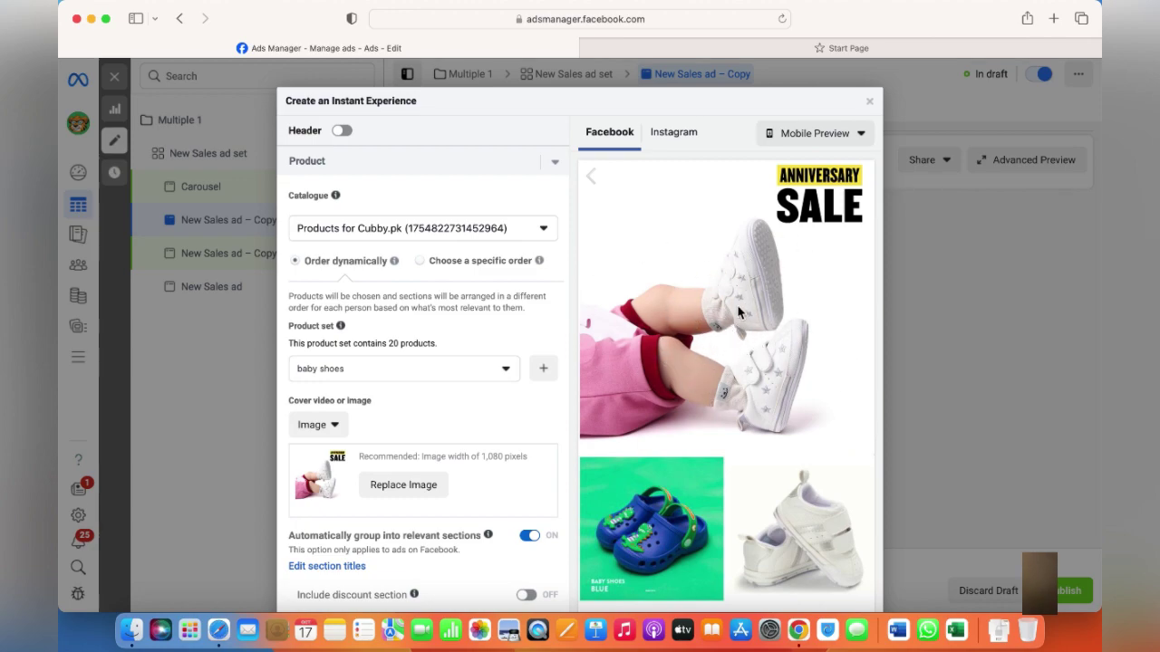
# Change the product showcase's fixed button label to 'Shop Now'
pyautogui.scroll(-3, 492, 435)
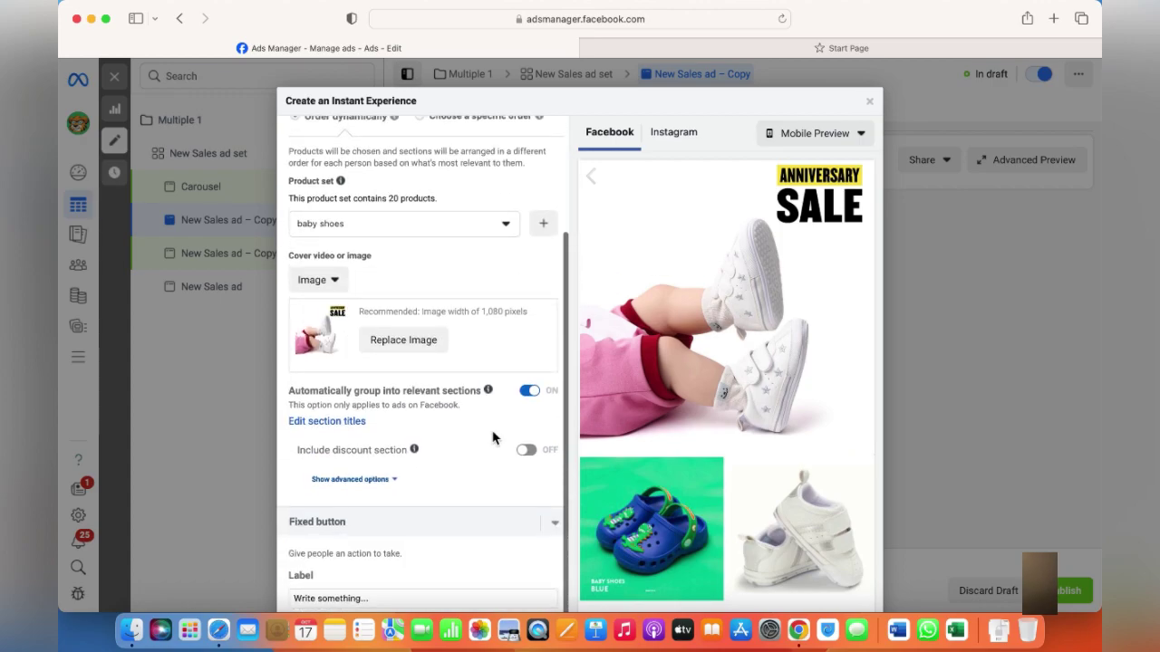
pyautogui.scroll(-3, 1099, 471)
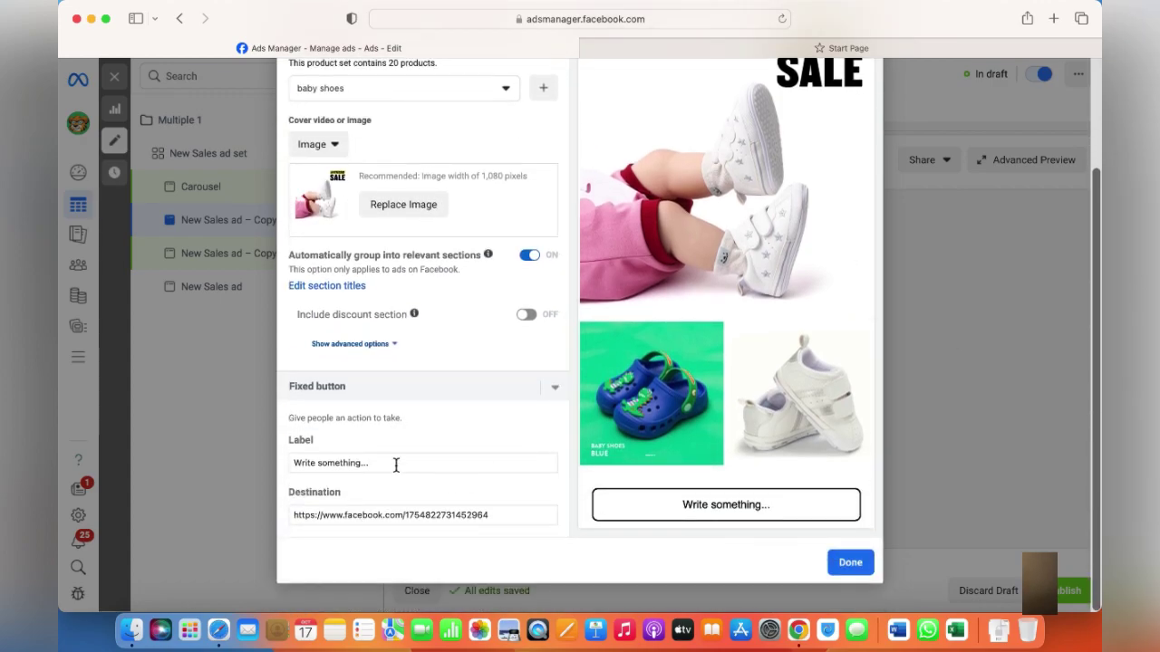
pyautogui.moveTo(395, 465); pyautogui.dragTo(280, 466)
pyautogui.write('SAhopo')
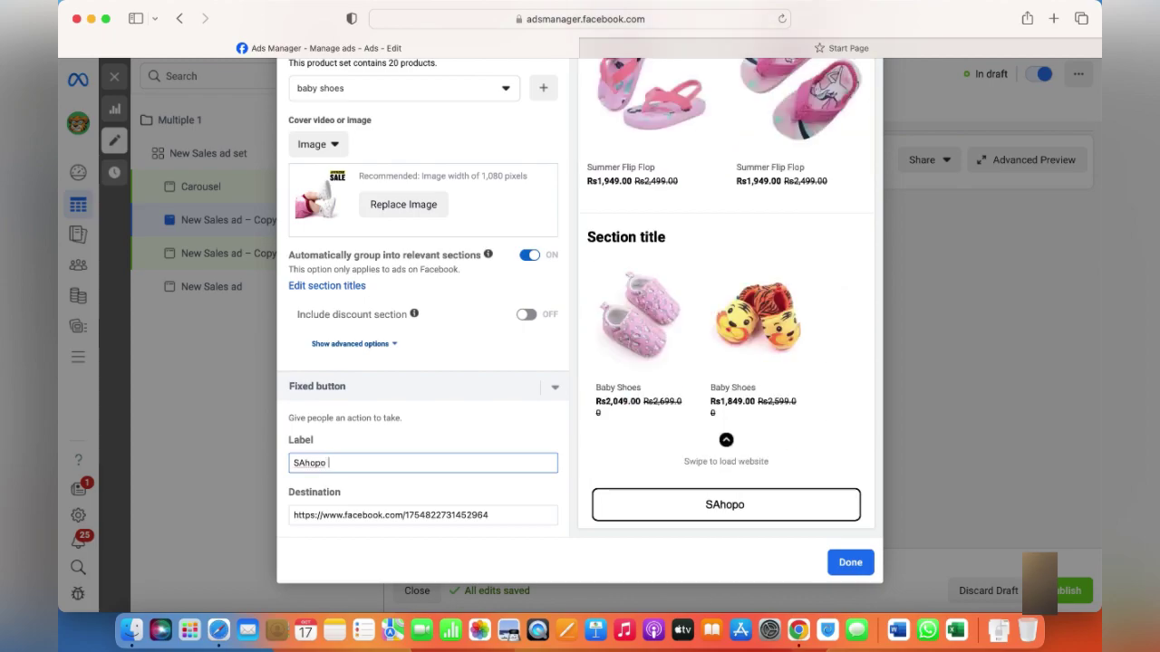
pyautogui.press('BackSpace')
pyautogui.press('BackSpace')
pyautogui.press('BackSpace')
pyautogui.press('BackSpace')
pyautogui.press('BackSpace')
pyautogui.write('hop Now')
pyautogui.press('Tab')
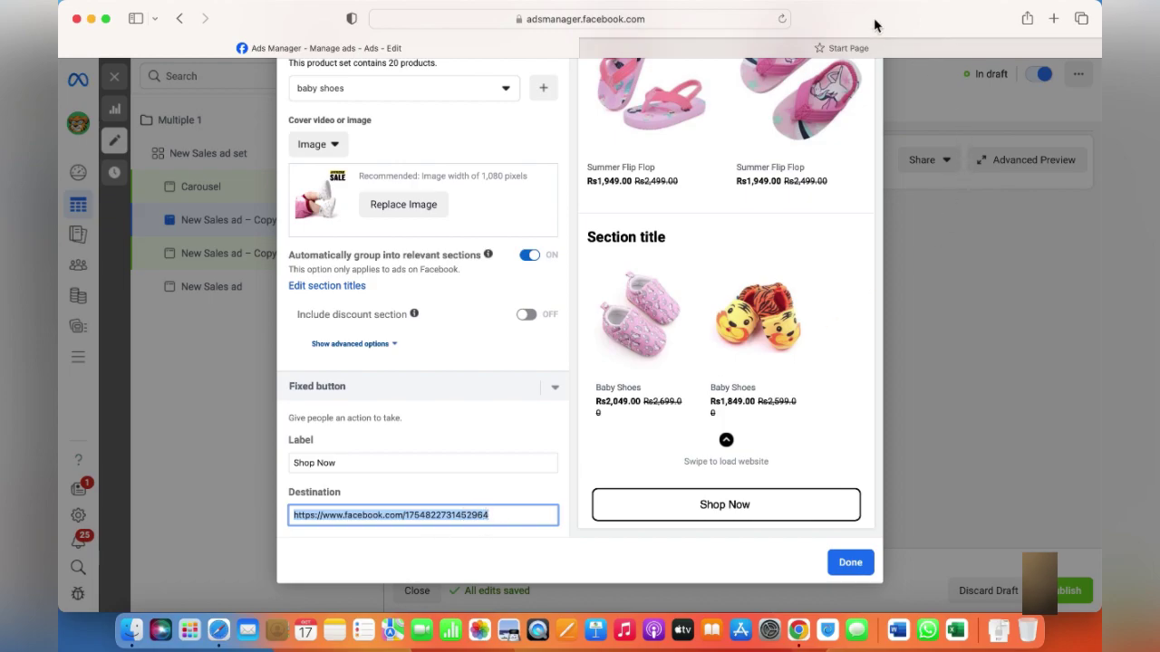
# Load cubby.pk and go to its Apparel > Footwear category page
pyautogui.write('cubby.pk')
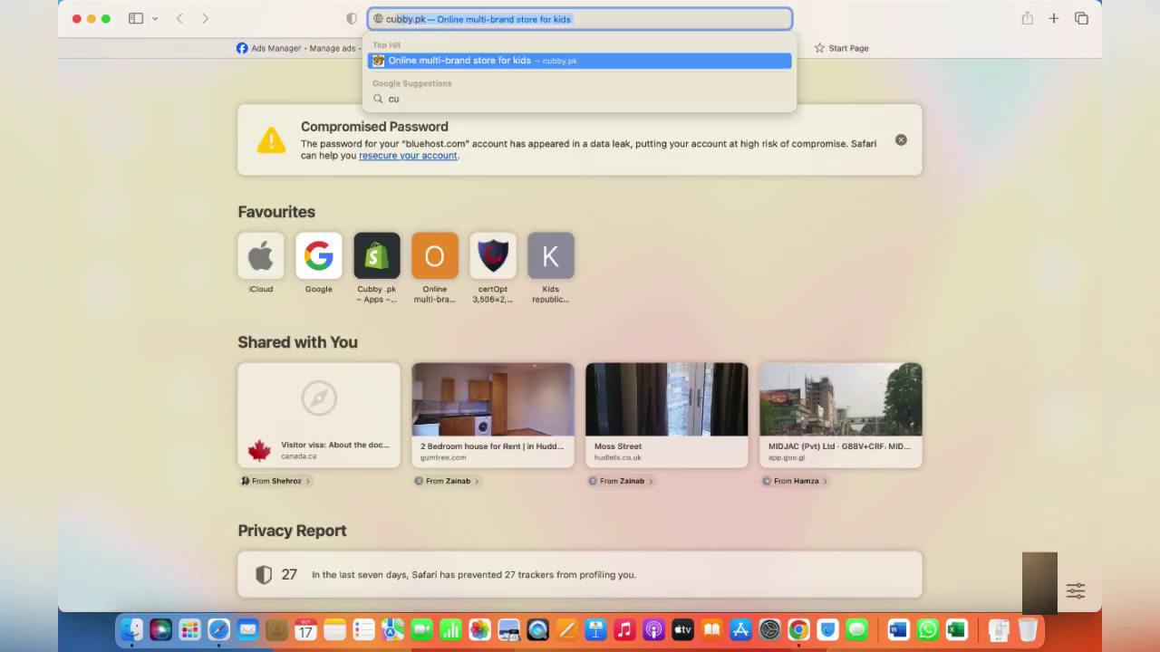
pyautogui.press('Return')
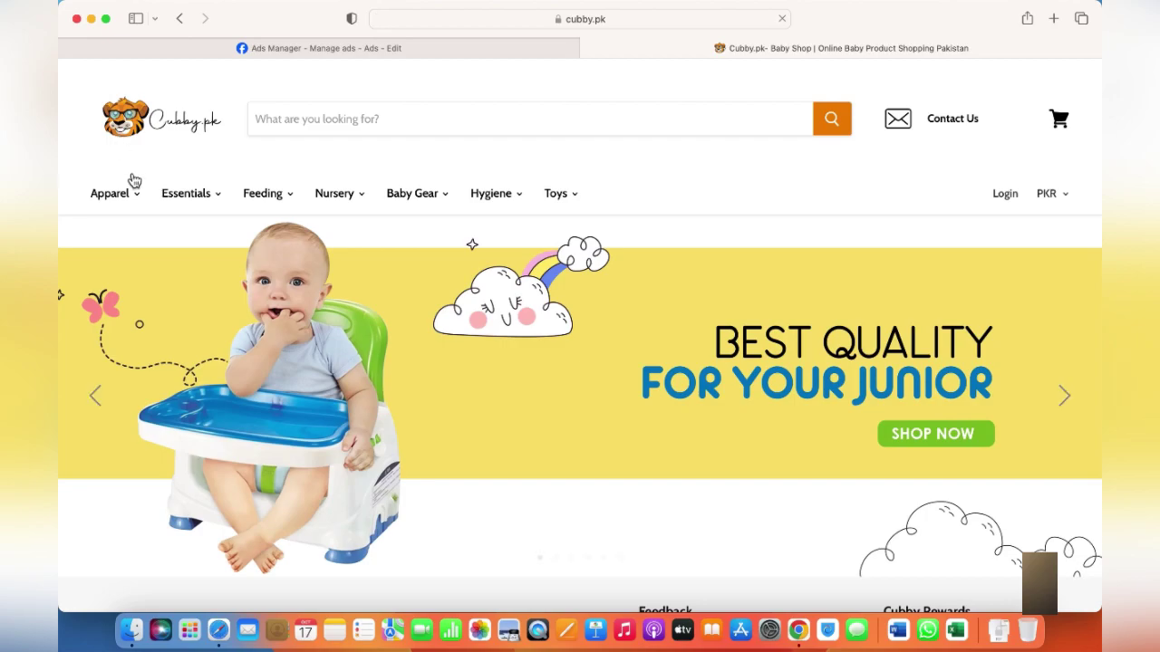
pyautogui.moveTo(136, 196)
pyautogui.click(139, 266)
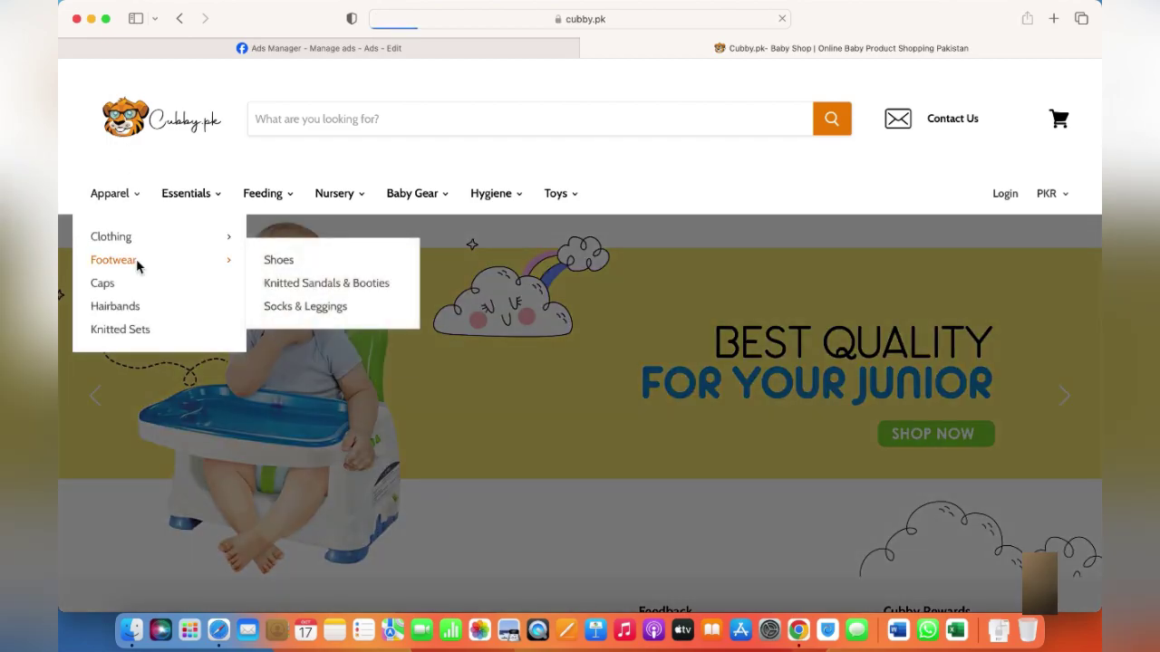
# Copy the Footwear page's web address and return to the Ads Manager tab
pyautogui.click(588, 22)
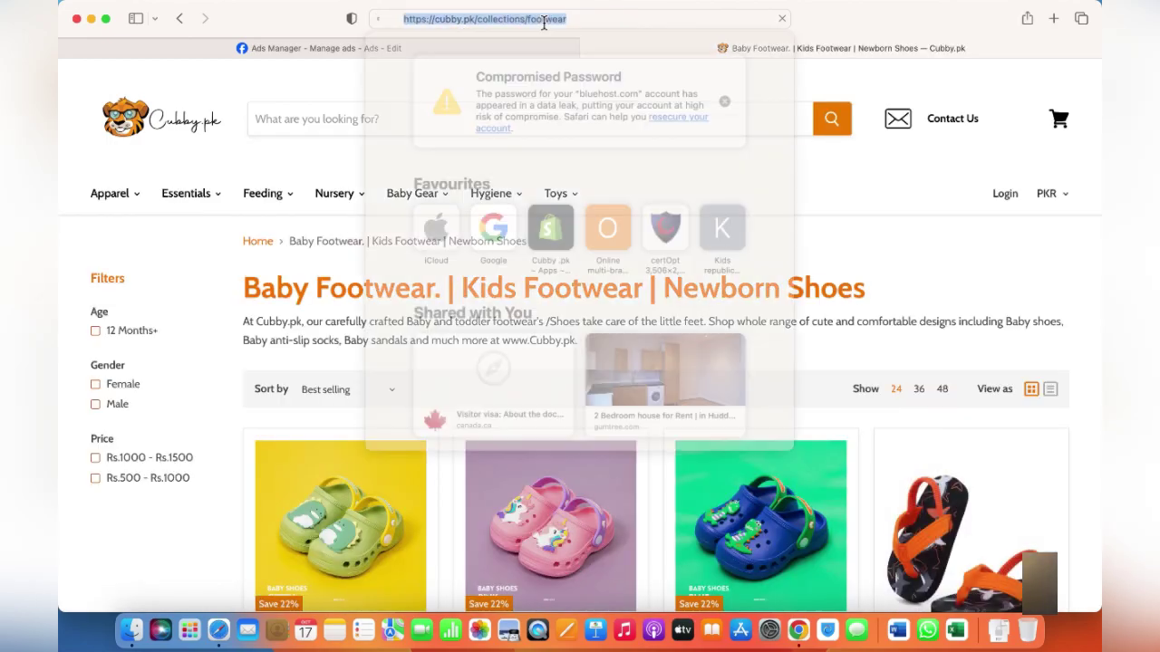
pyautogui.rightClick(542, 30)
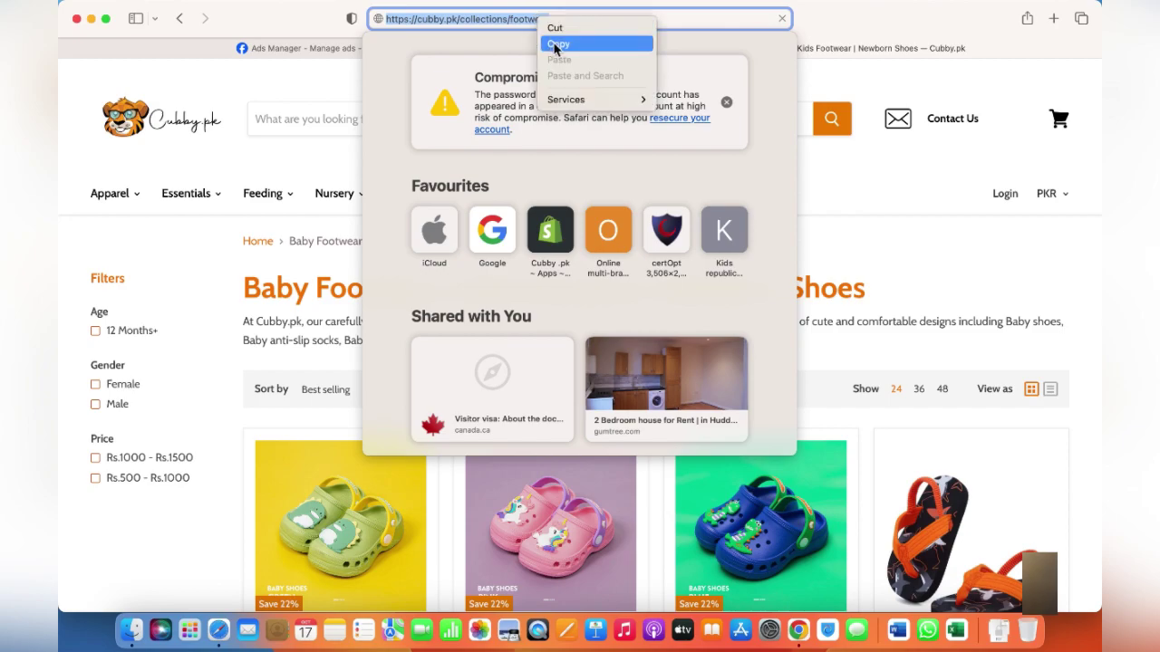
pyautogui.click(549, 40)
pyautogui.click(317, 48)
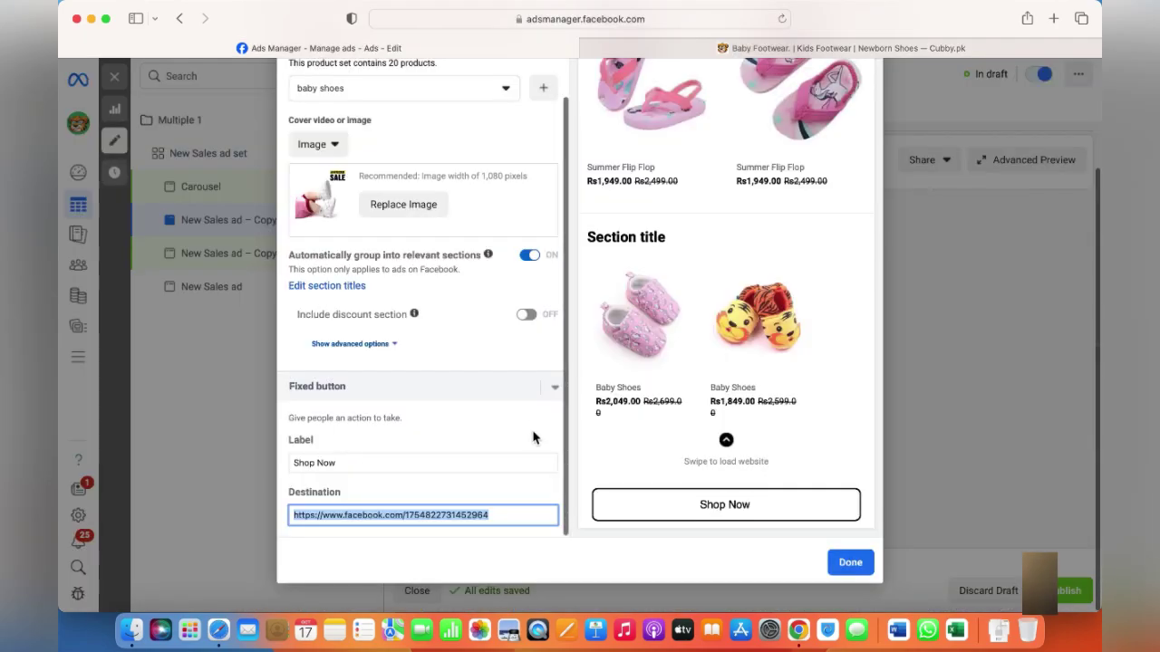
pyautogui.press('super+v')
pyautogui.scroll(5, 771, 427)
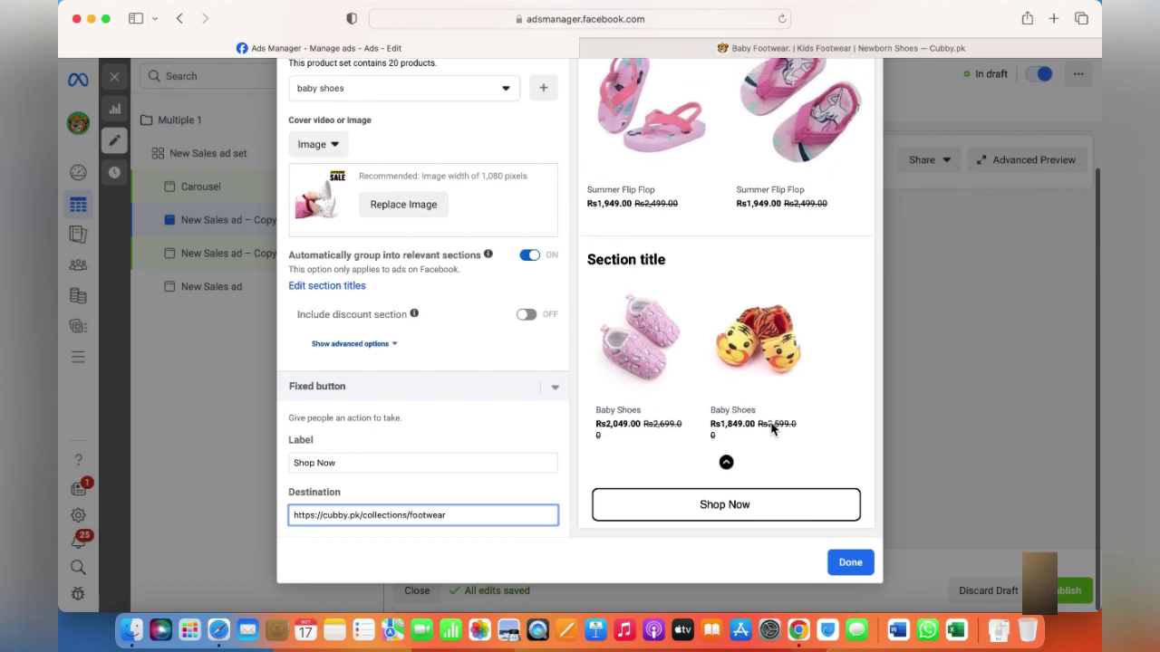
pyautogui.scroll(-6, 771, 426)
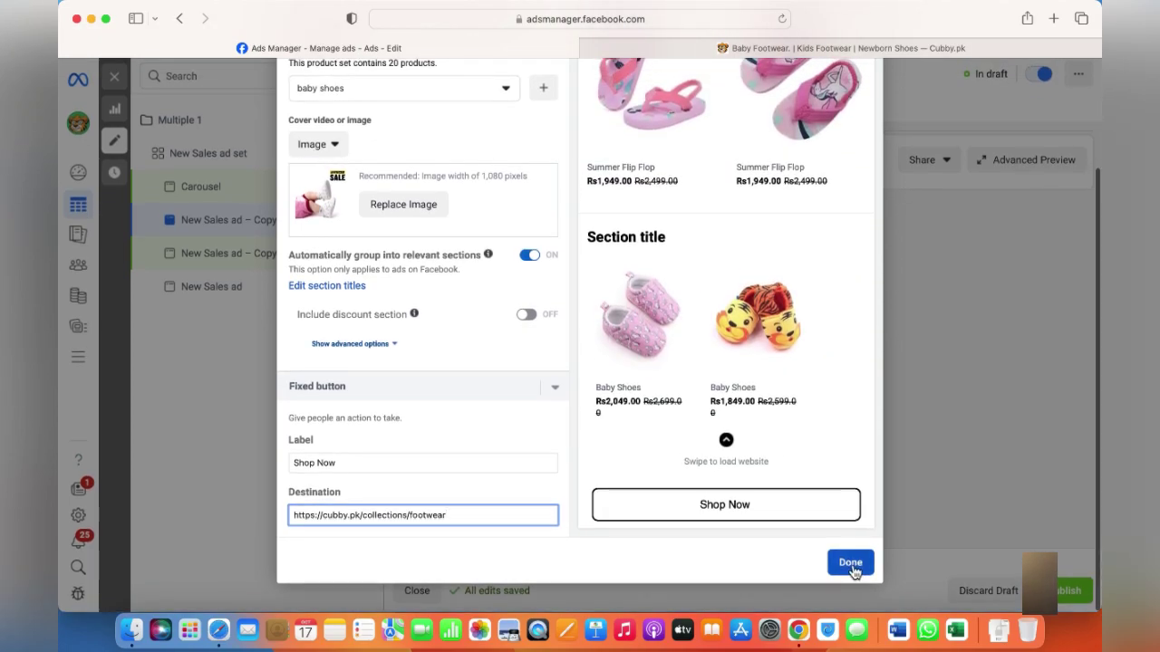
pyautogui.click(850, 564)
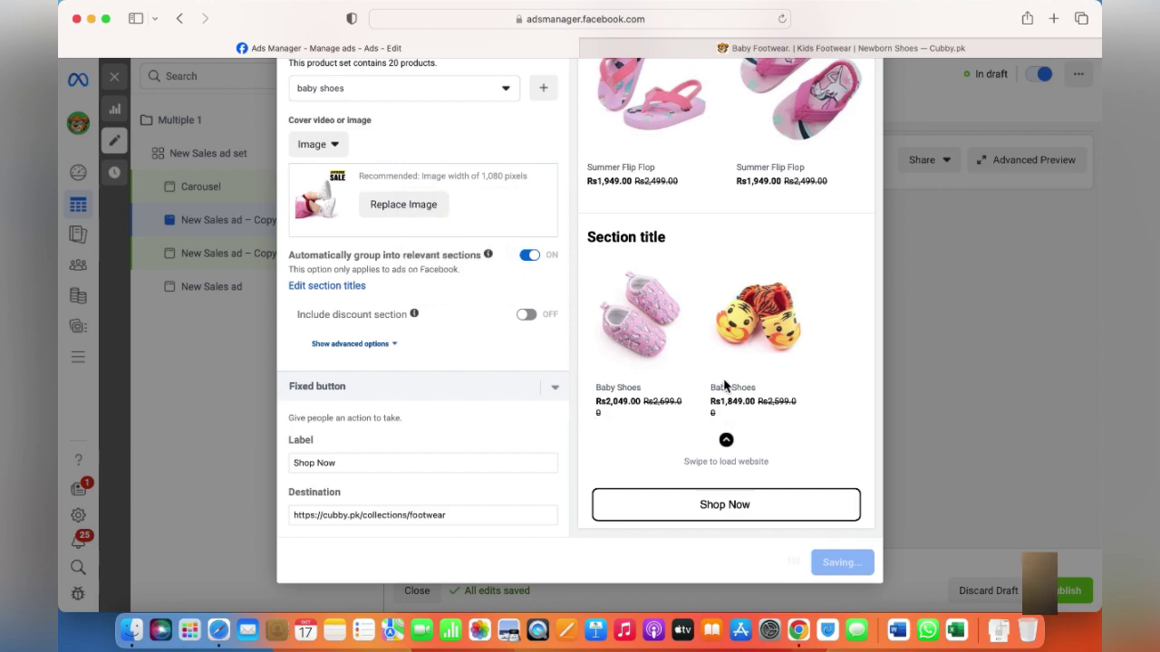
pyautogui.scroll(-3, 581, 411)
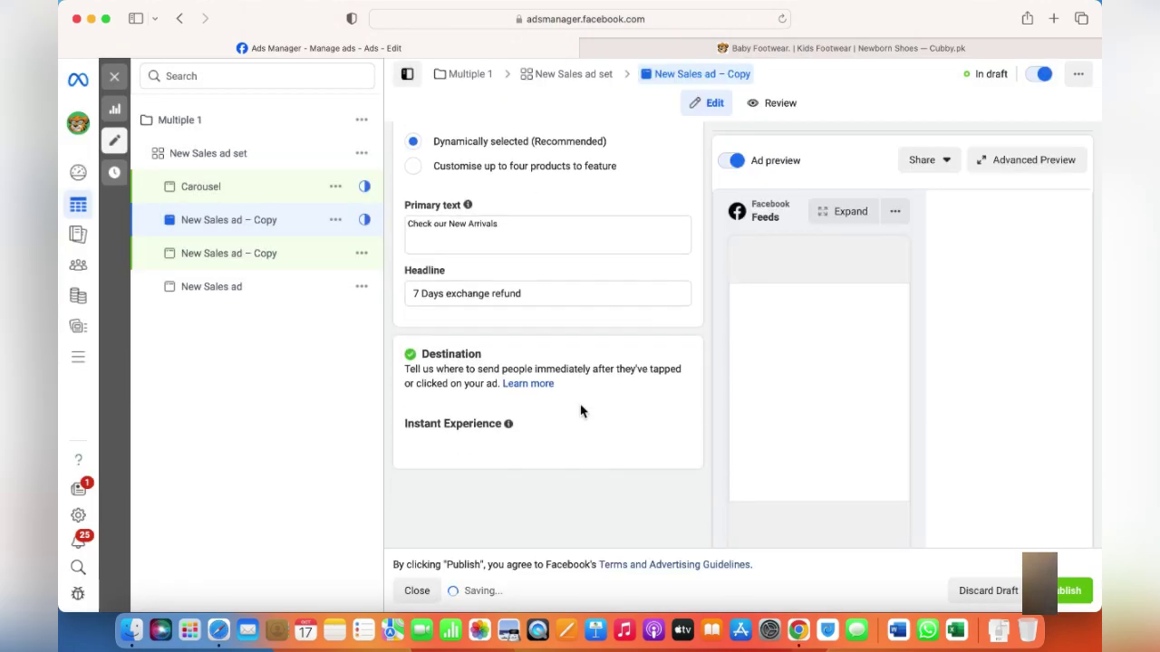
# Scroll through the Car Audi ad's settings from Destination to Tracking and back to Ad setup
pyautogui.scroll(-2, 580, 410)
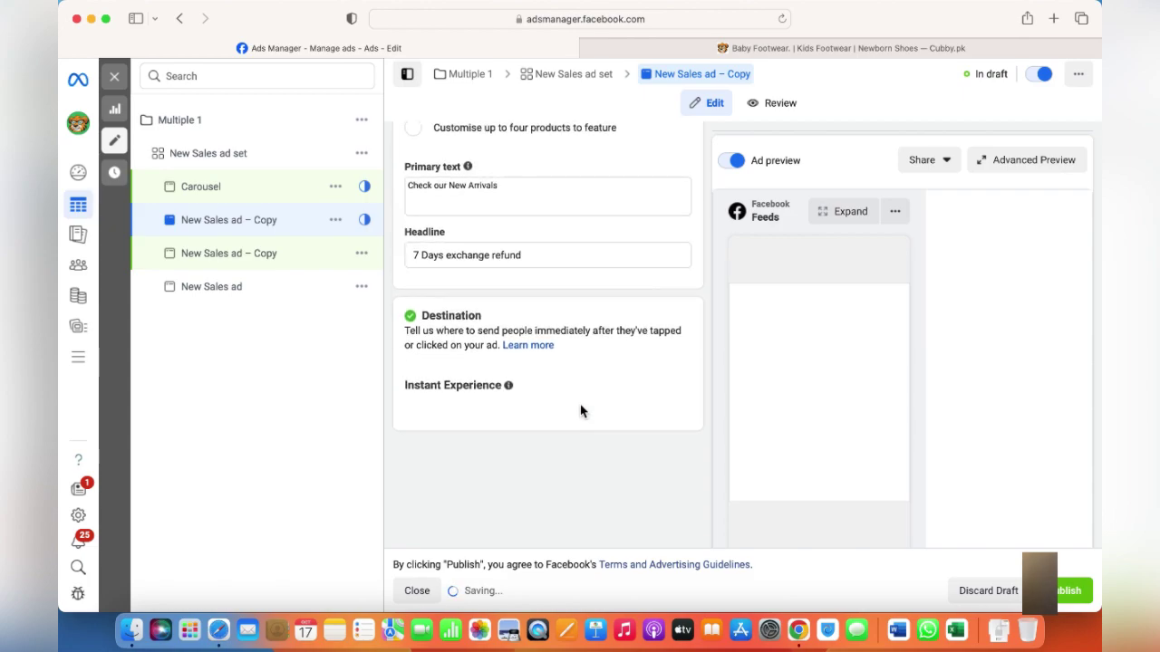
pyautogui.scroll(2, 544, 217)
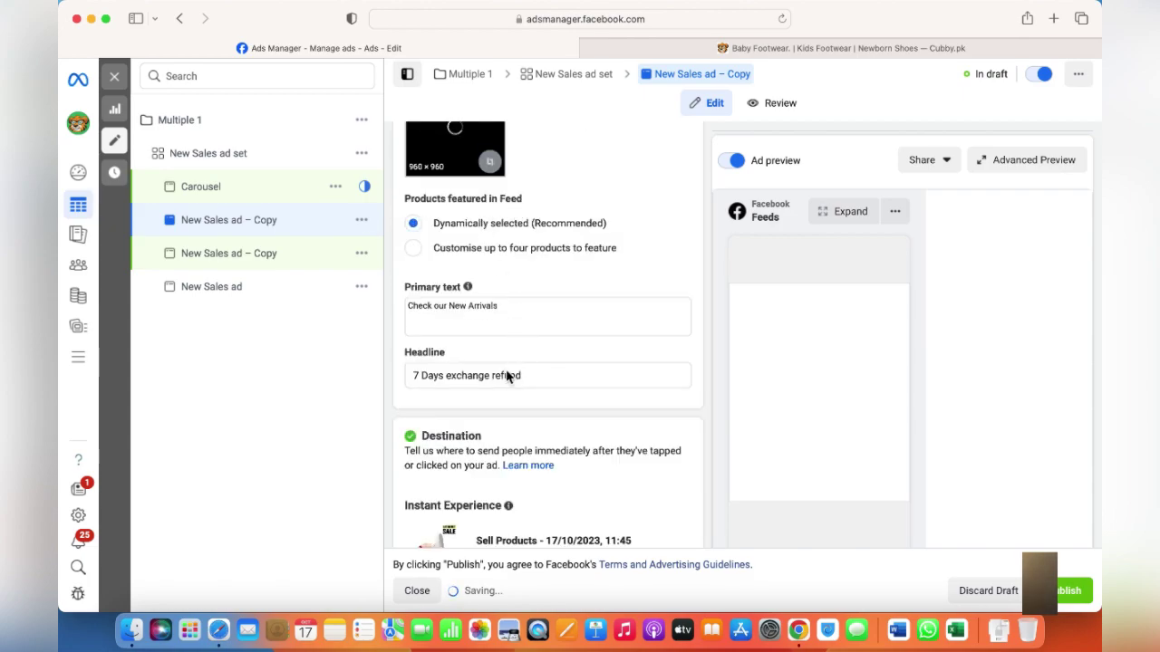
pyautogui.scroll(-5, 507, 380)
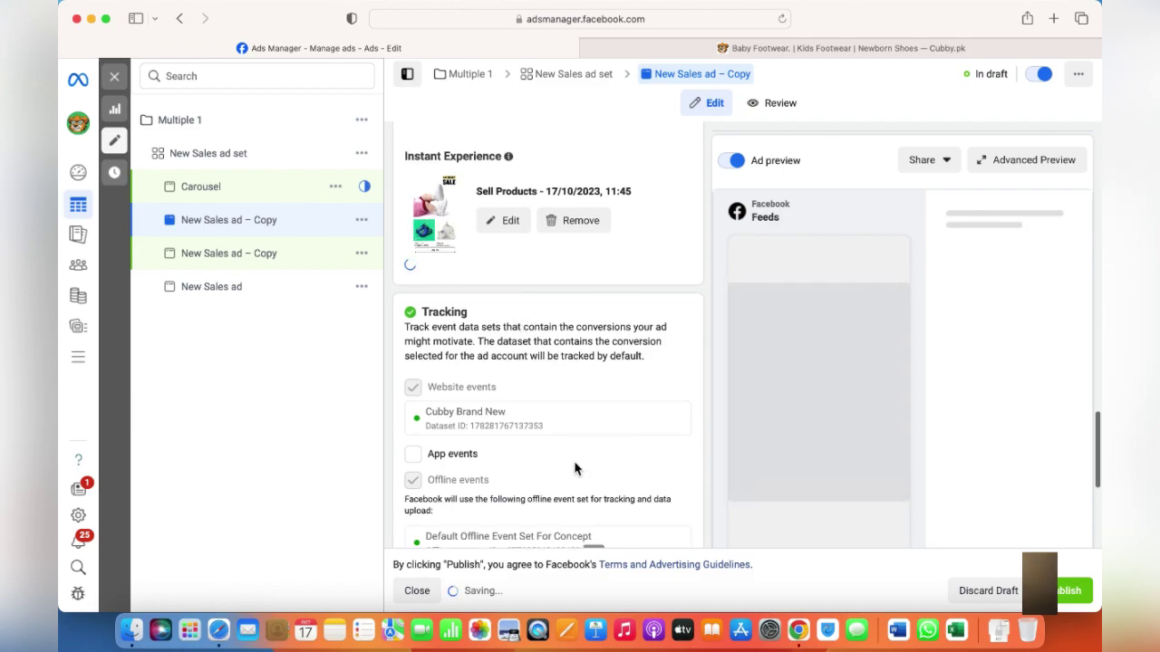
pyautogui.scroll(-3, 579, 467)
pyautogui.scroll(-2, 590, 466)
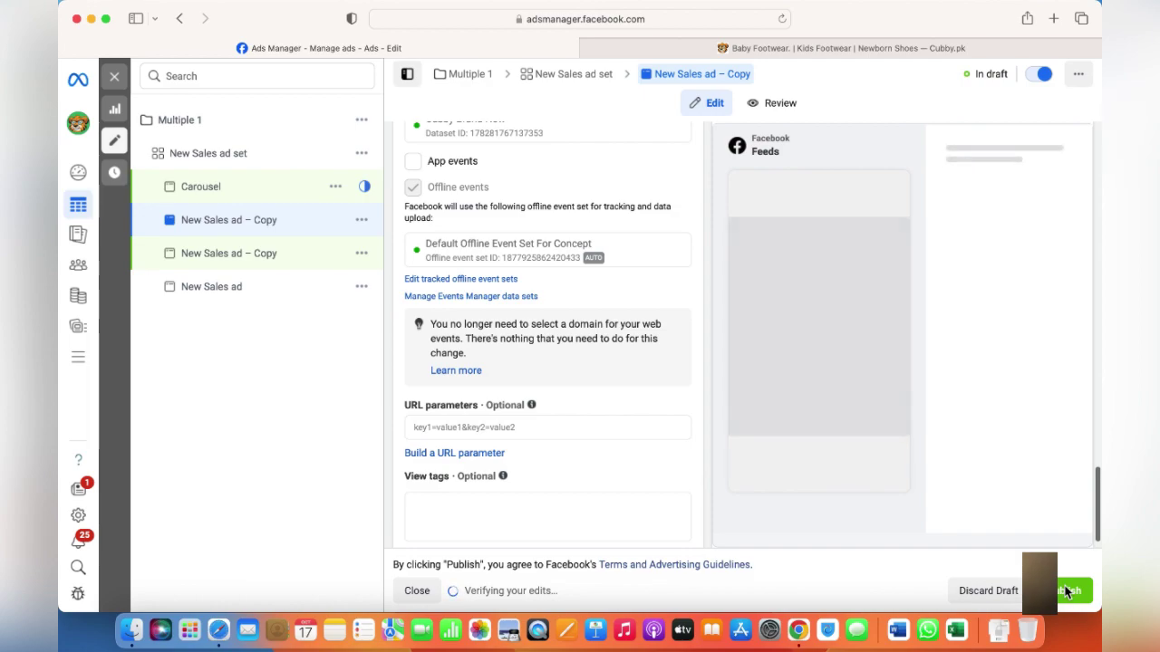
pyautogui.scroll(2, 896, 482)
pyautogui.scroll(5, 896, 482)
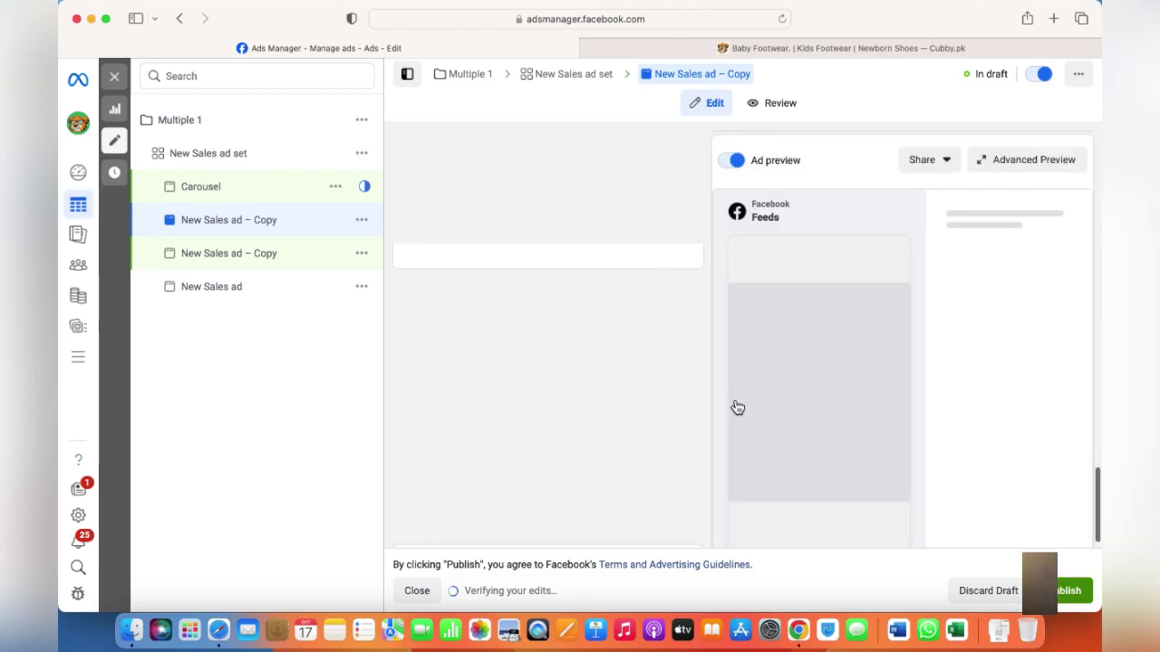
pyautogui.scroll(8, 737, 408)
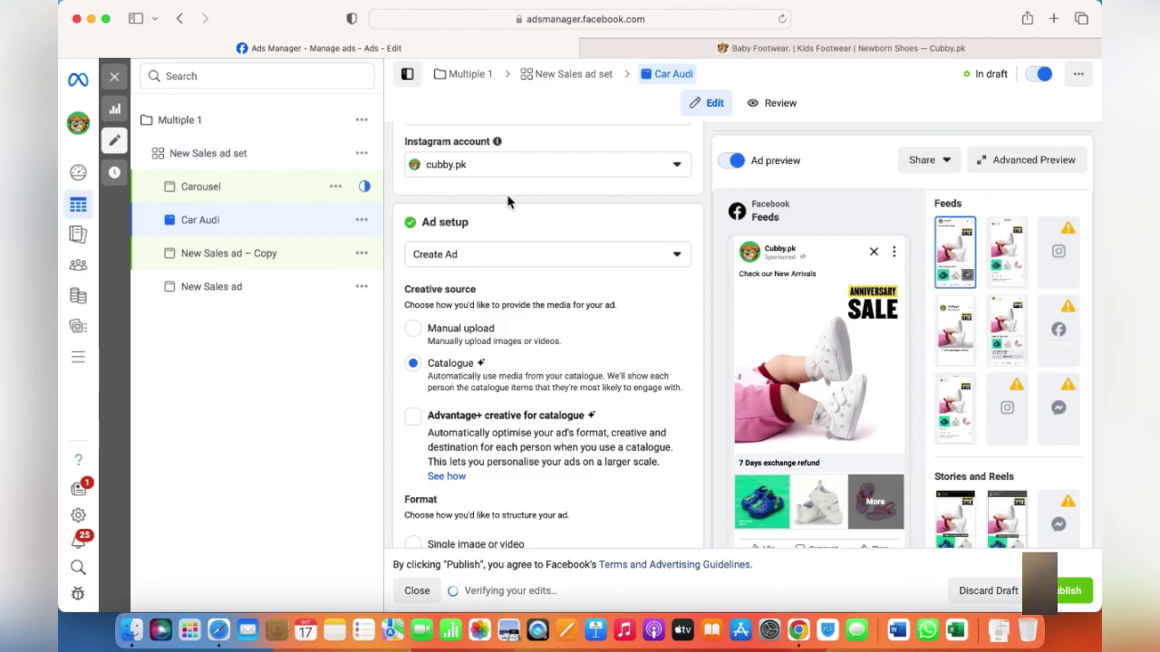
# Replace the ad name Car Audi with 'catalog'
pyautogui.scroll(5, 471, 261)
pyautogui.click(473, 181)
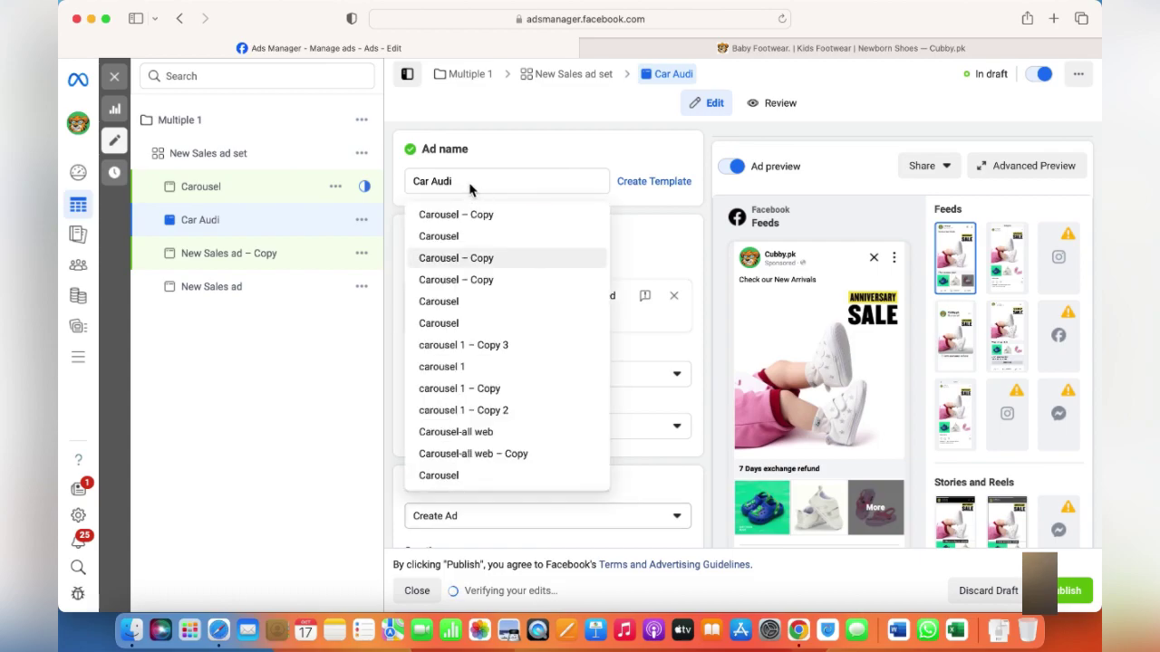
pyautogui.moveTo(470, 182); pyautogui.dragTo(323, 174)
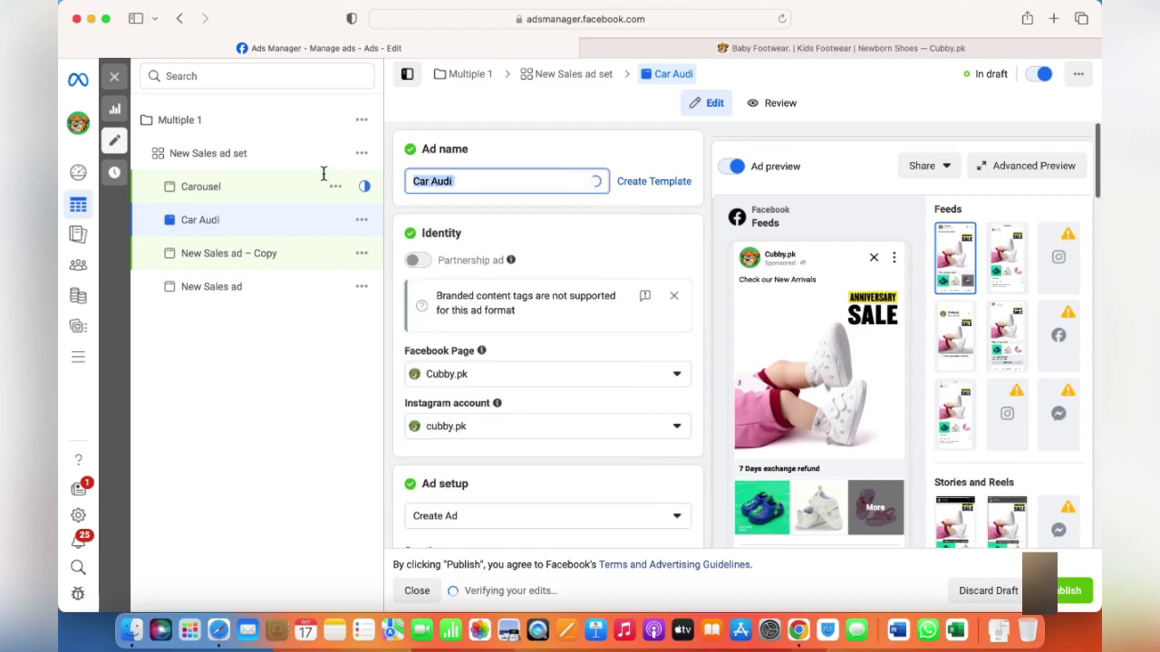
pyautogui.write('ca')
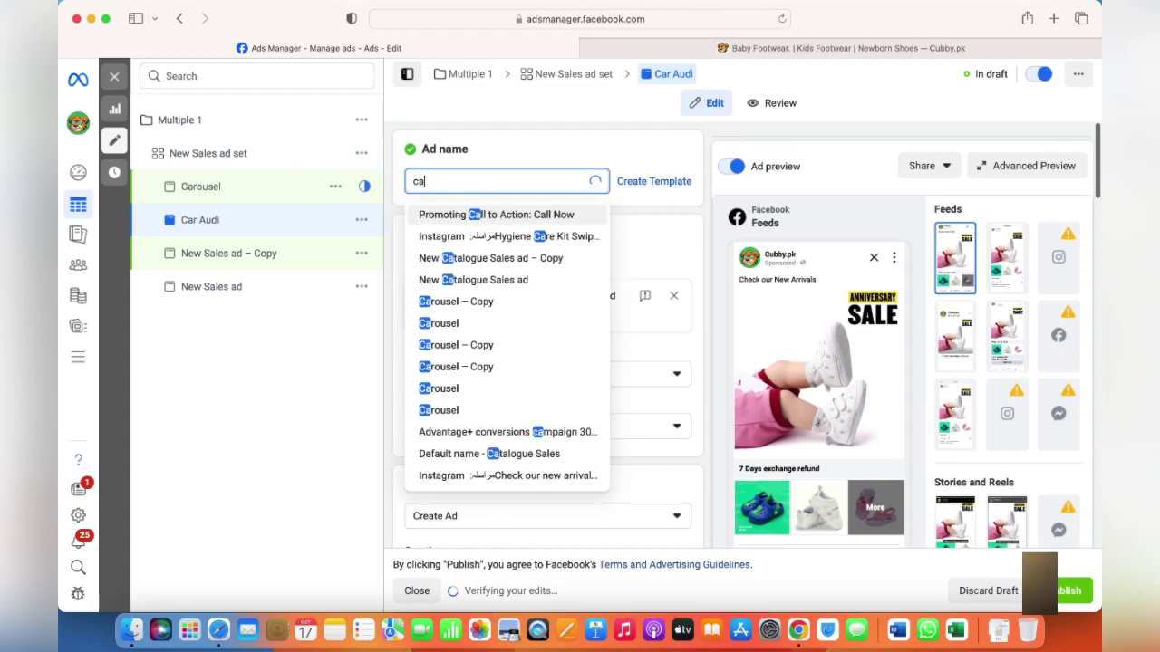
pyautogui.write('t')
pyautogui.press('BackSpace')
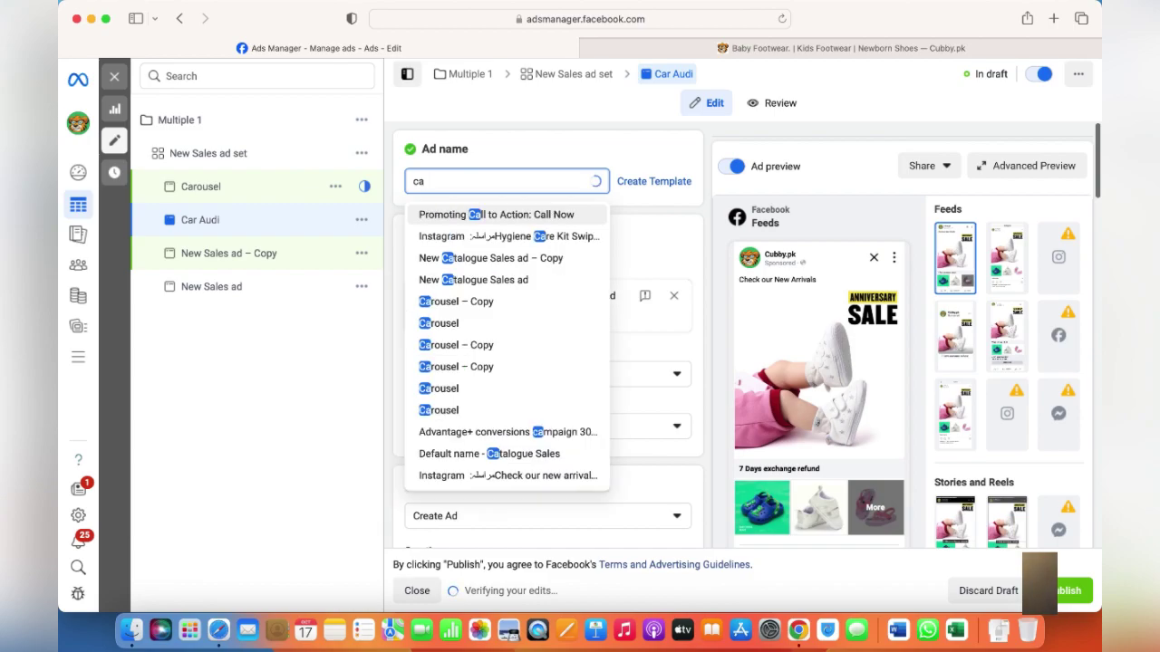
pyautogui.write('ta')
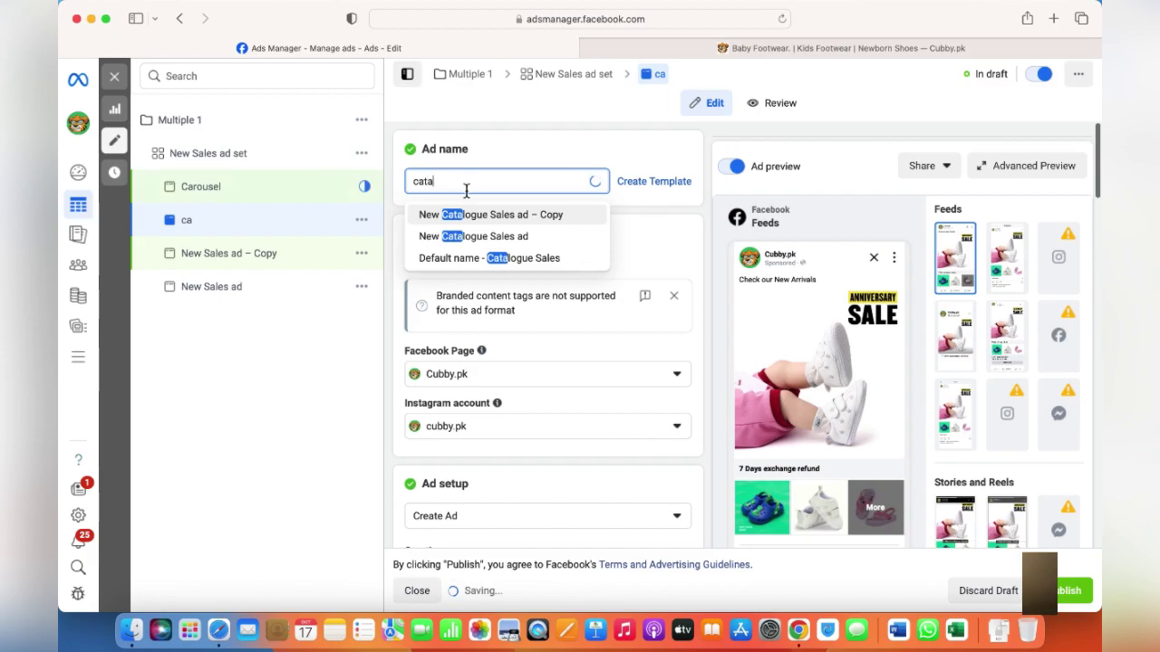
pyautogui.write('log')
pyautogui.press('Return')
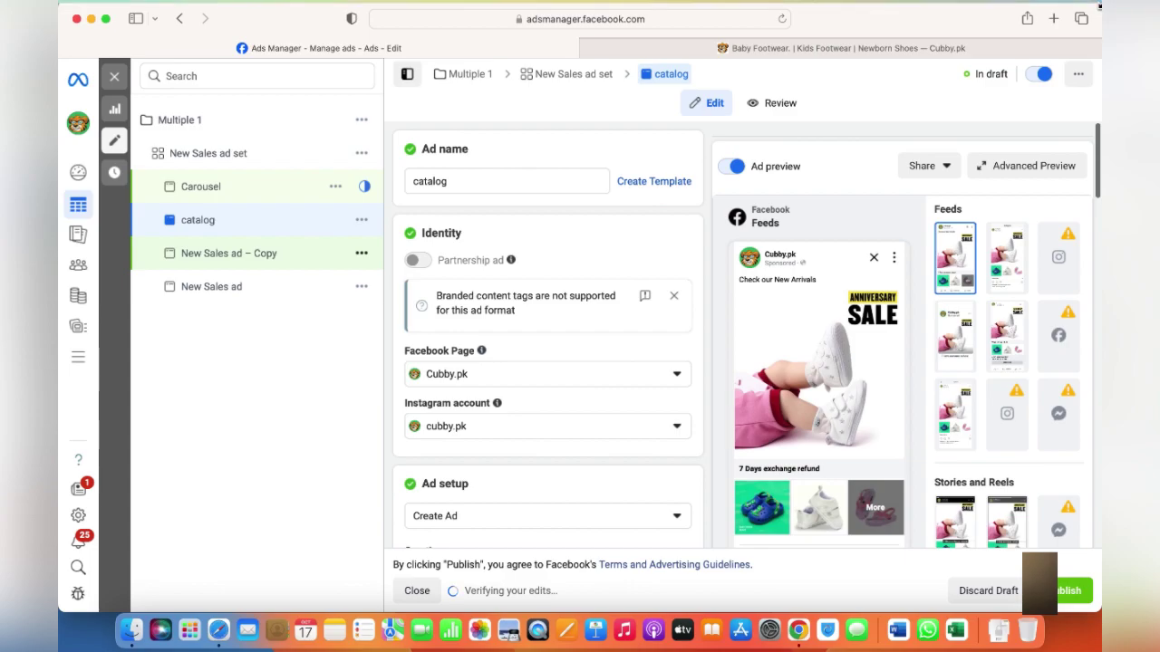
pyautogui.click(892, 10)
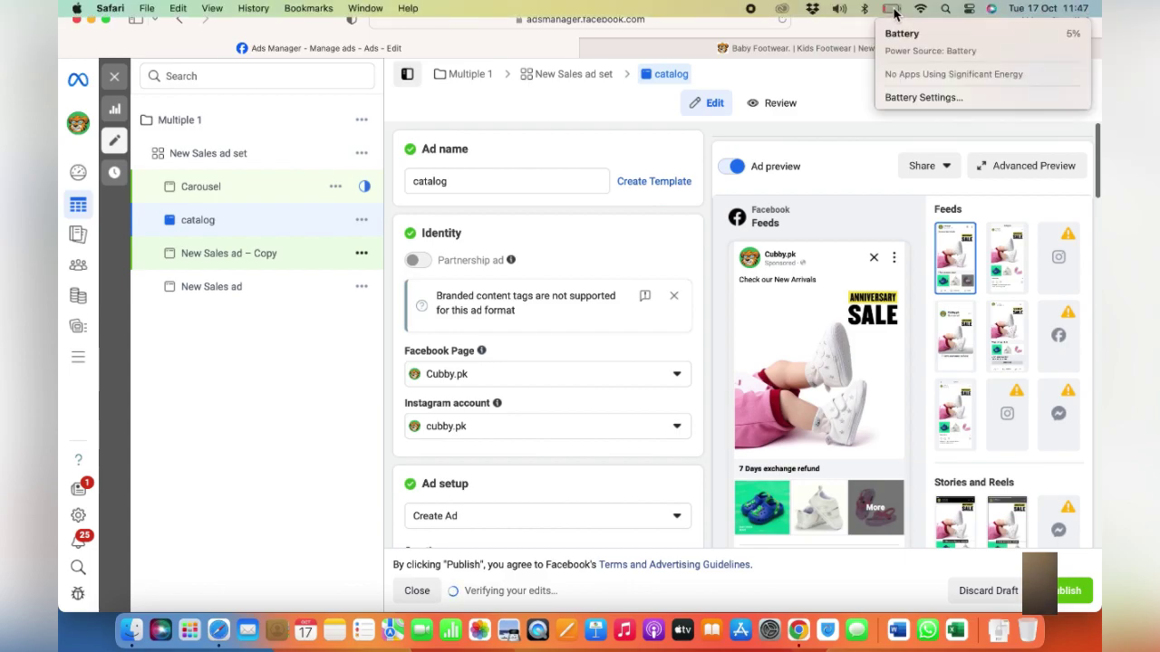
# Dismiss the battery menu covering the Ads Manager window
pyautogui.click(281, 211)
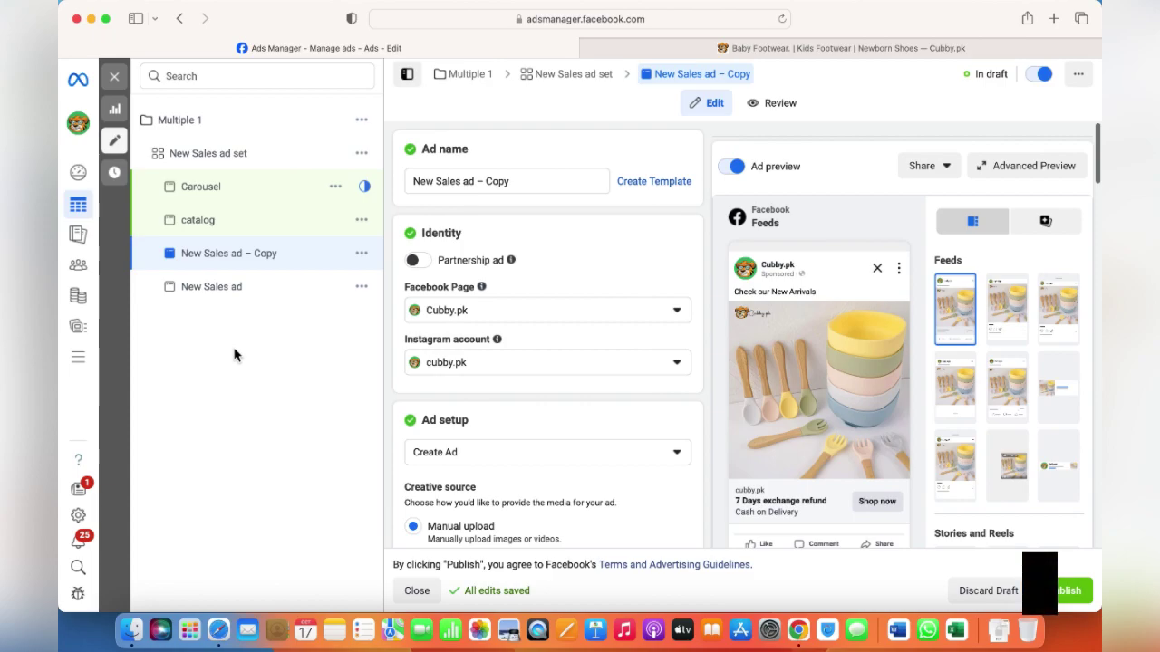
# Duplicate New Sales ad set as one copy in the original campaign
pyautogui.click(366, 159)
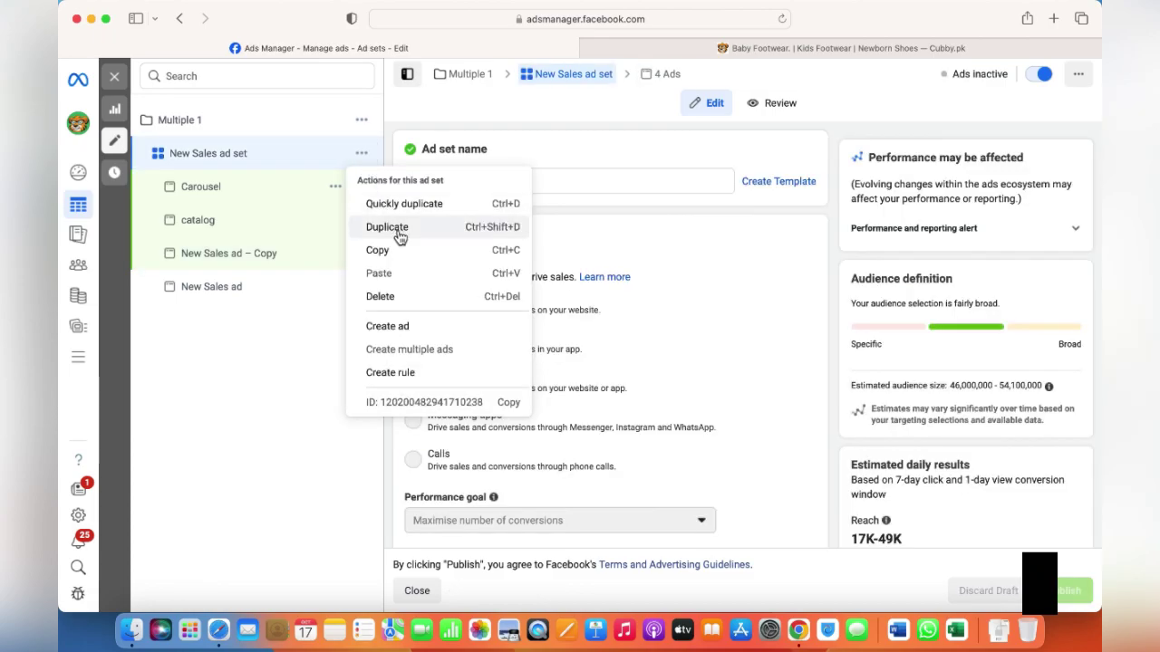
pyautogui.click(400, 238)
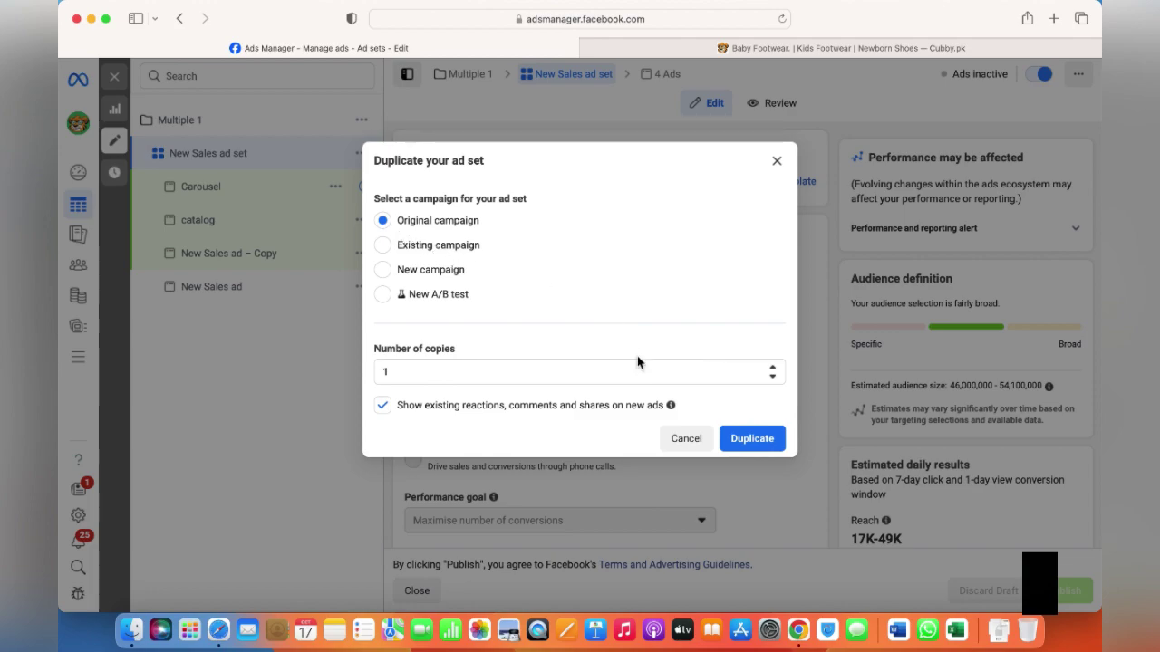
pyautogui.click(771, 439)
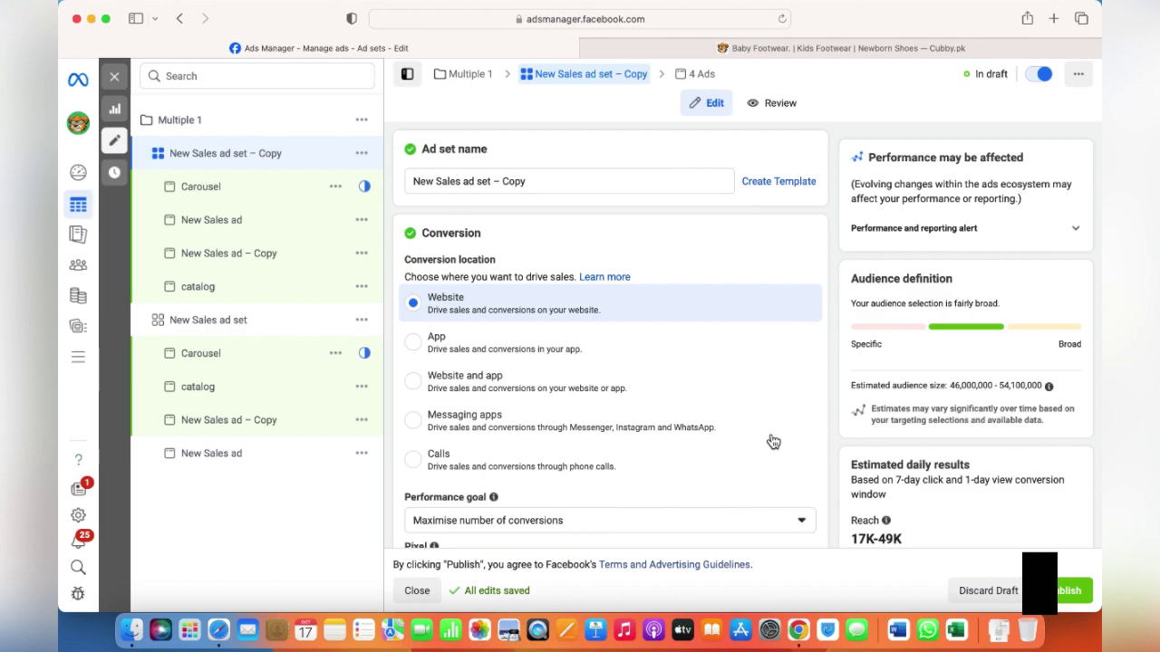
# Check the copied ad set's Pakistan location targeting by browsing its locations list
pyautogui.scroll(-8, 580, 419)
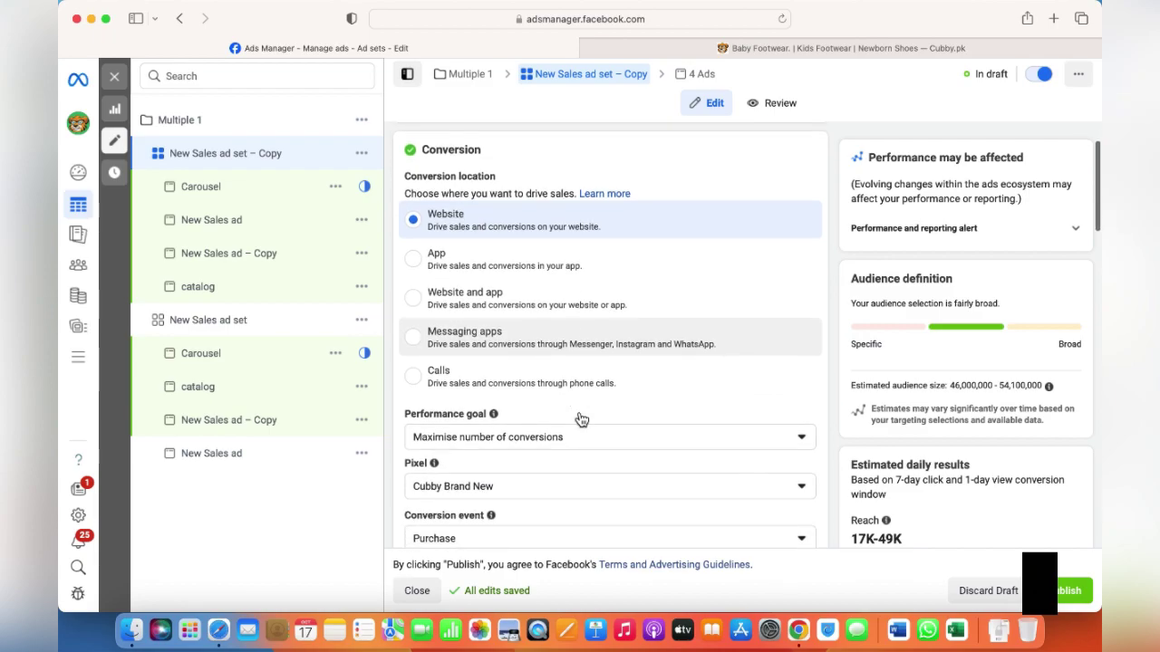
pyautogui.scroll(-6, 581, 419)
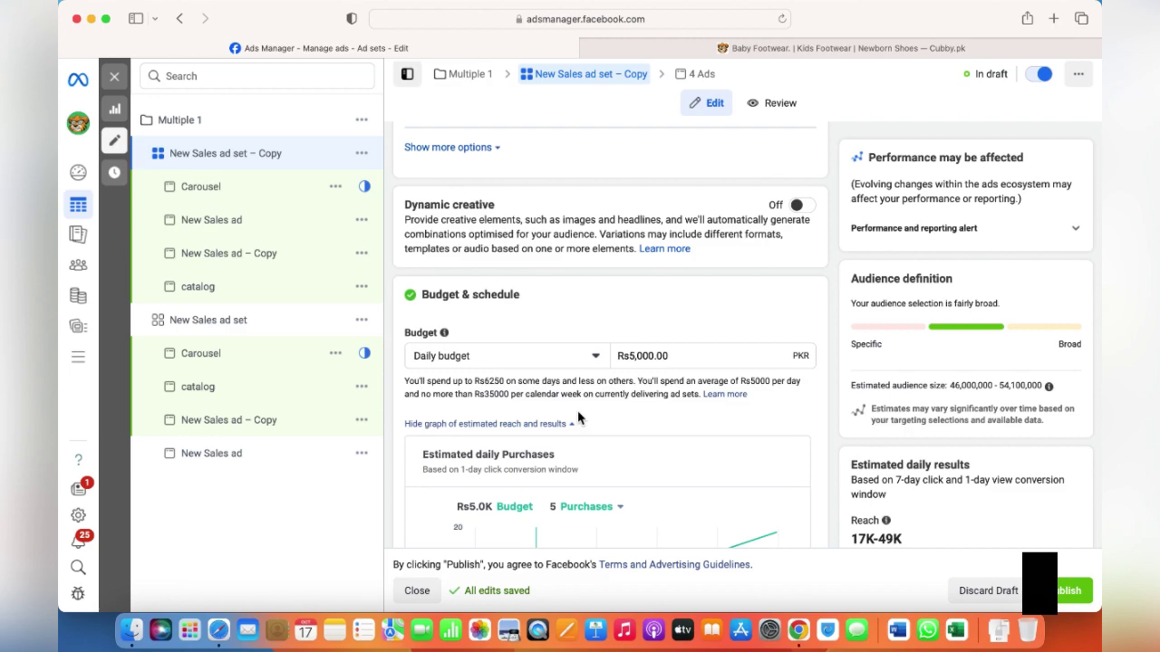
pyautogui.scroll(-8, 577, 417)
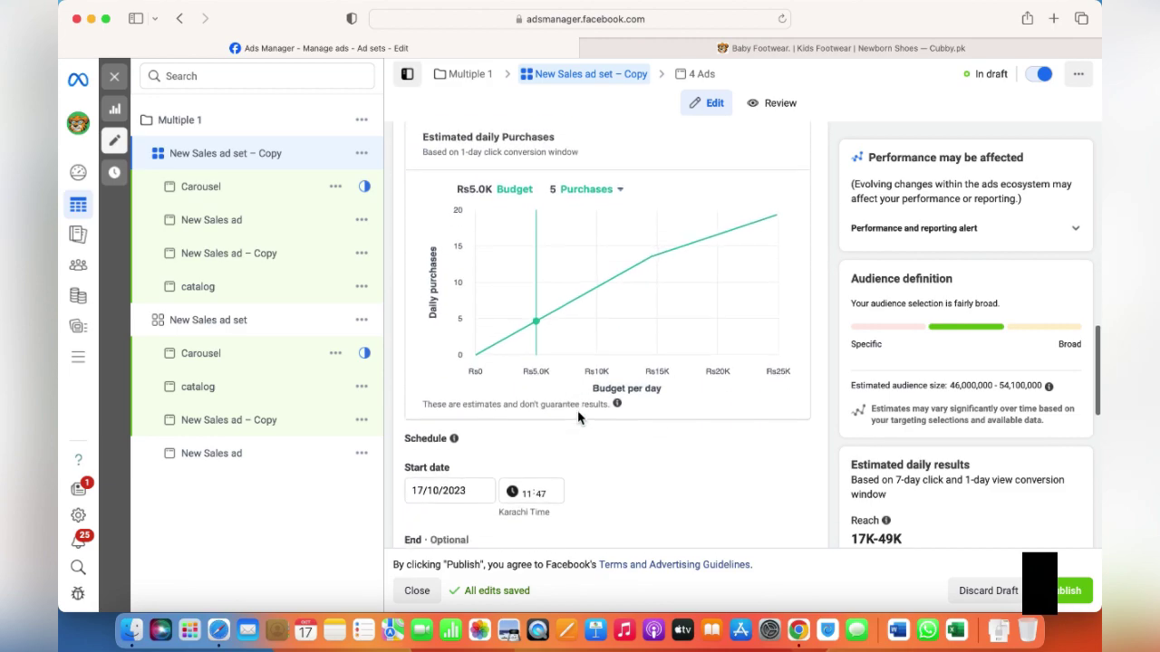
pyautogui.scroll(-7, 577, 417)
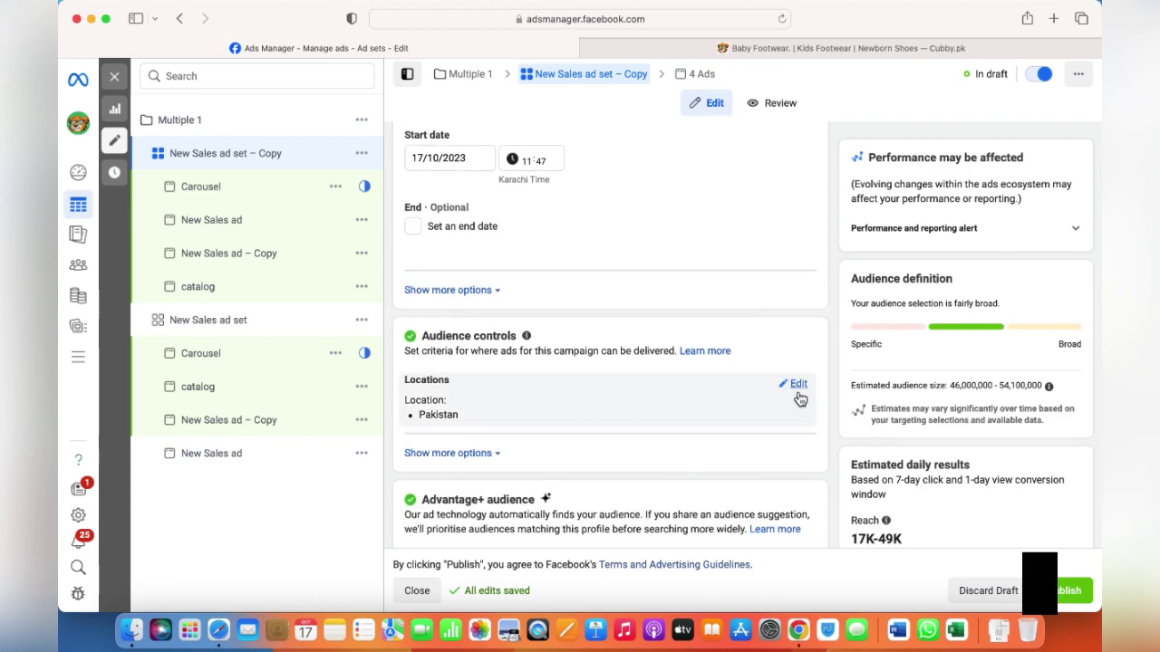
pyautogui.click(795, 388)
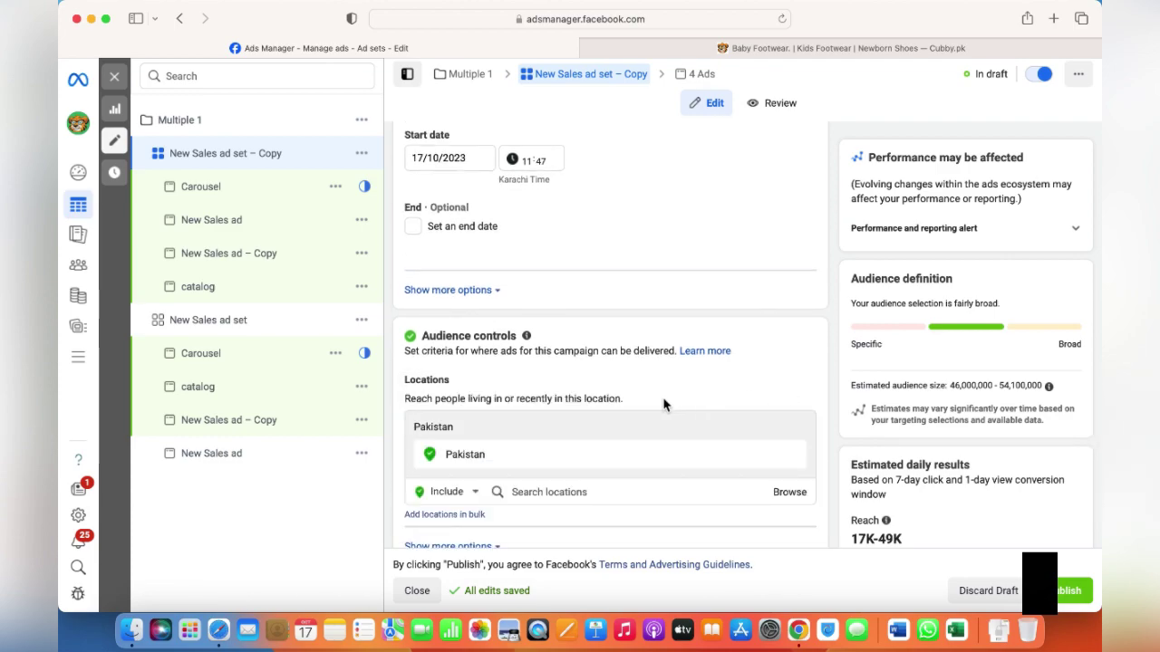
pyautogui.scroll(-4, 662, 402)
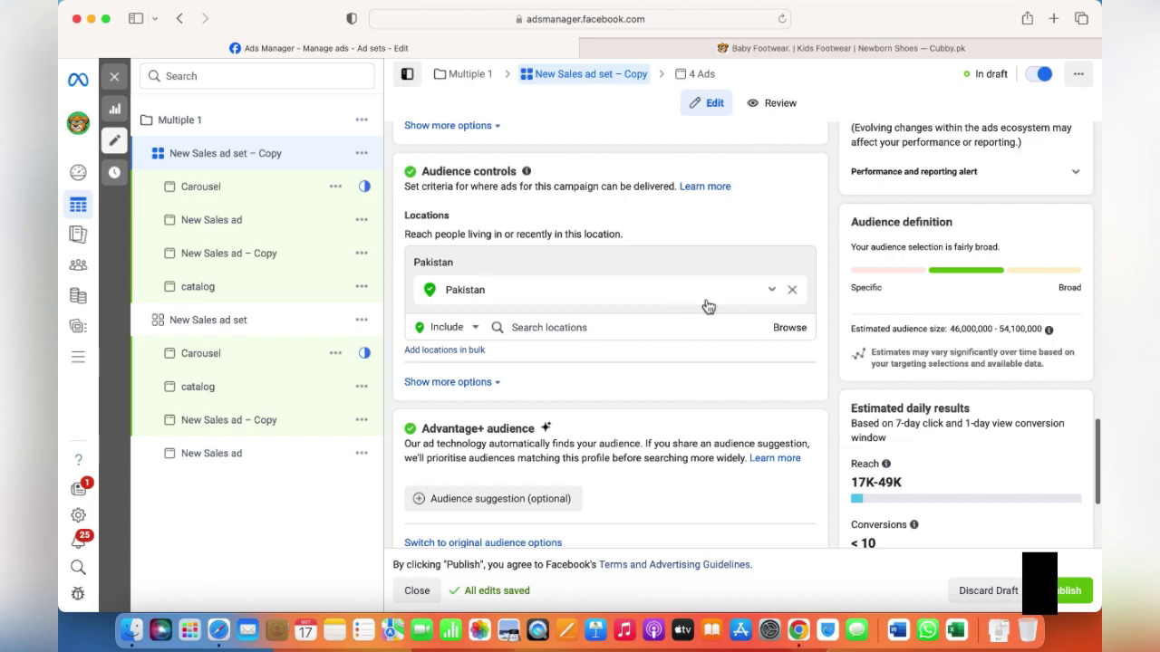
pyautogui.click(801, 336)
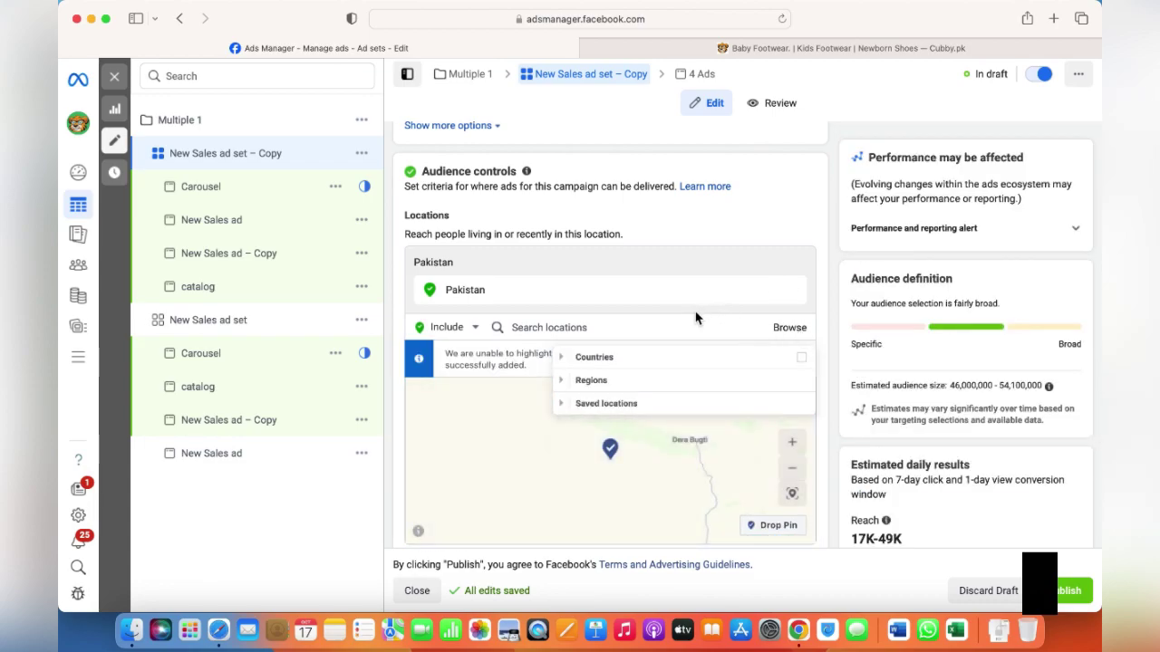
pyautogui.click(821, 210)
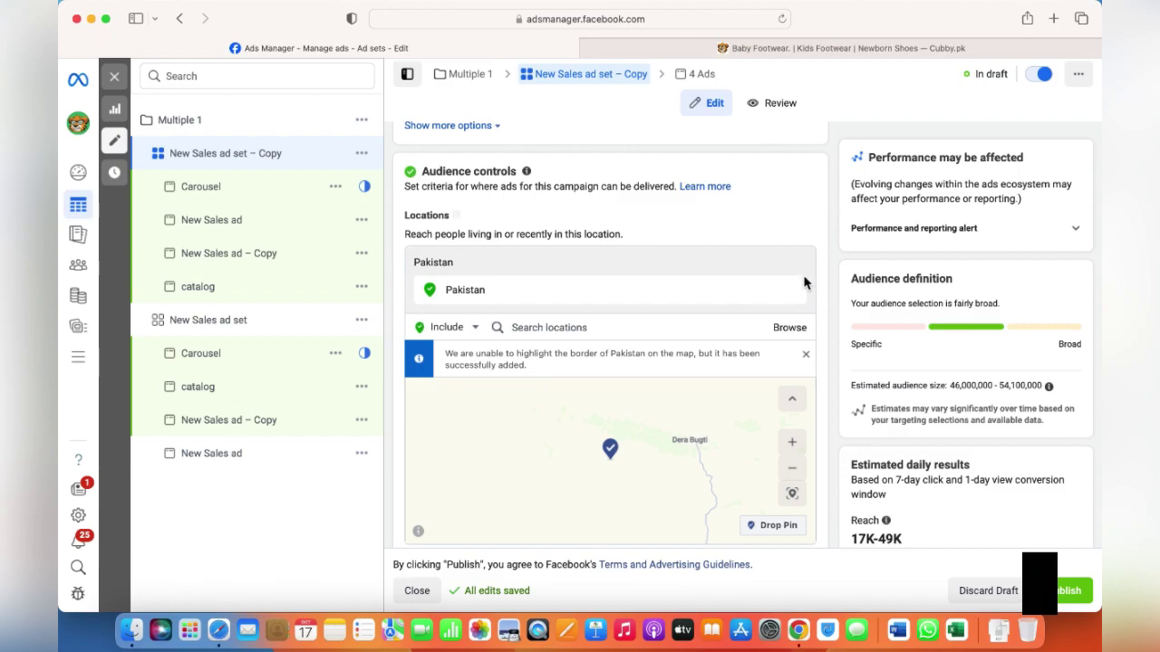
# Scroll through the rest of the ad set's audience settings, ages 18–65+
pyautogui.scroll(-6, 806, 299)
pyautogui.scroll(-3, 807, 316)
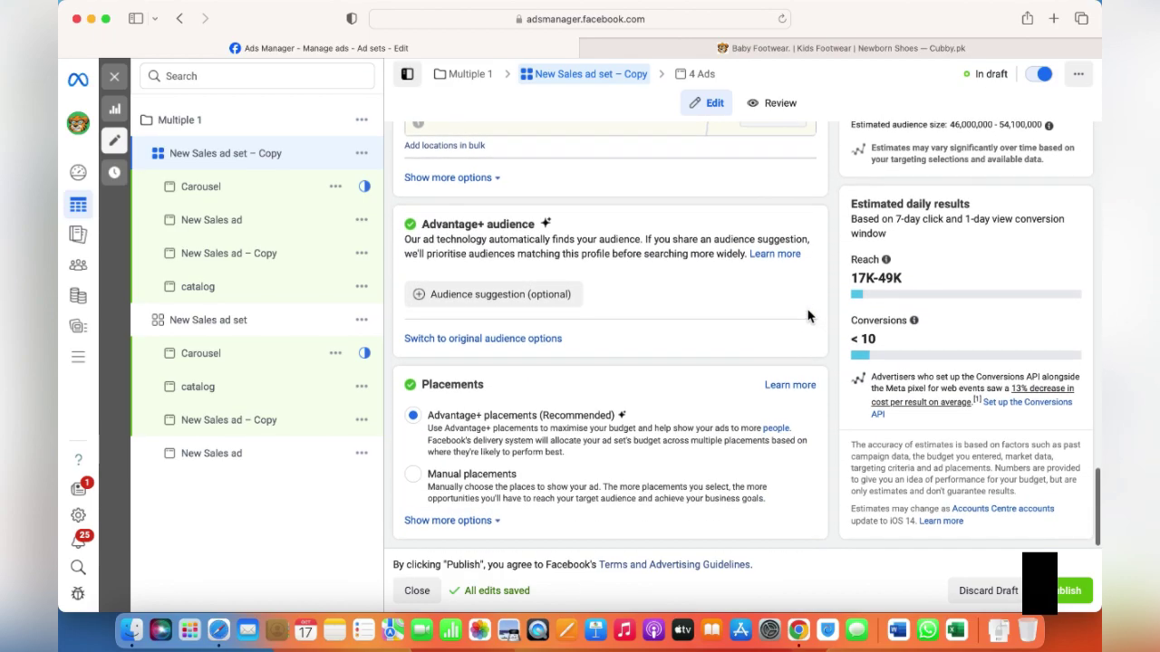
pyautogui.scroll(10, 808, 322)
pyautogui.scroll(3, 808, 330)
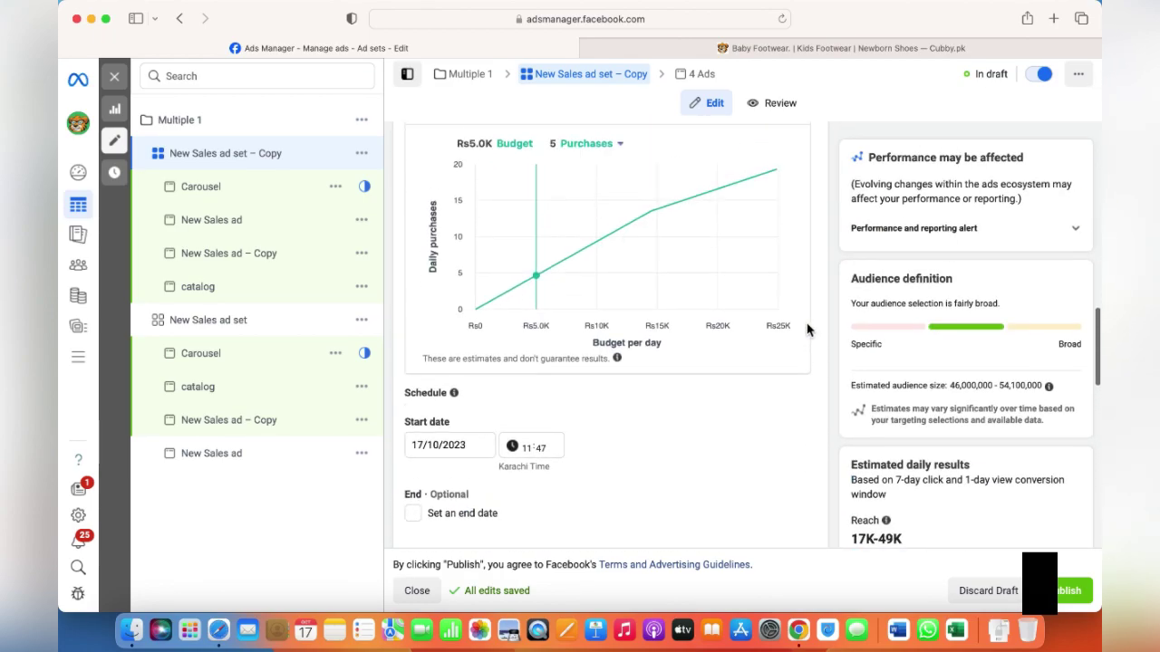
pyautogui.scroll(6, 807, 330)
pyautogui.scroll(5, 808, 330)
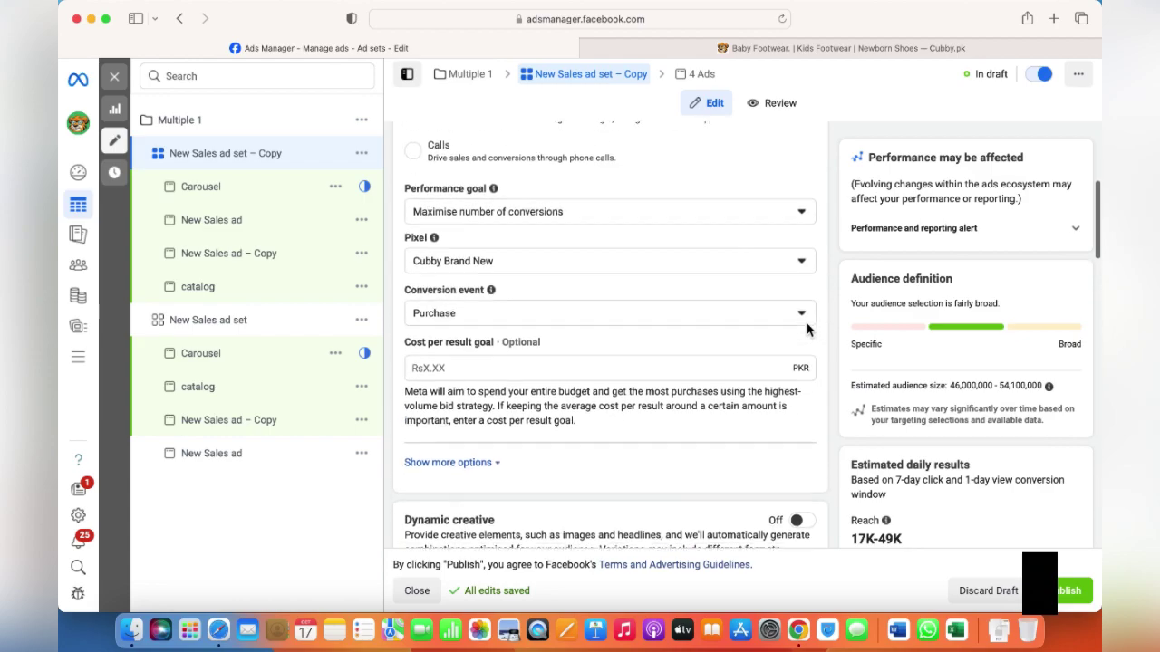
pyautogui.scroll(-10, 810, 331)
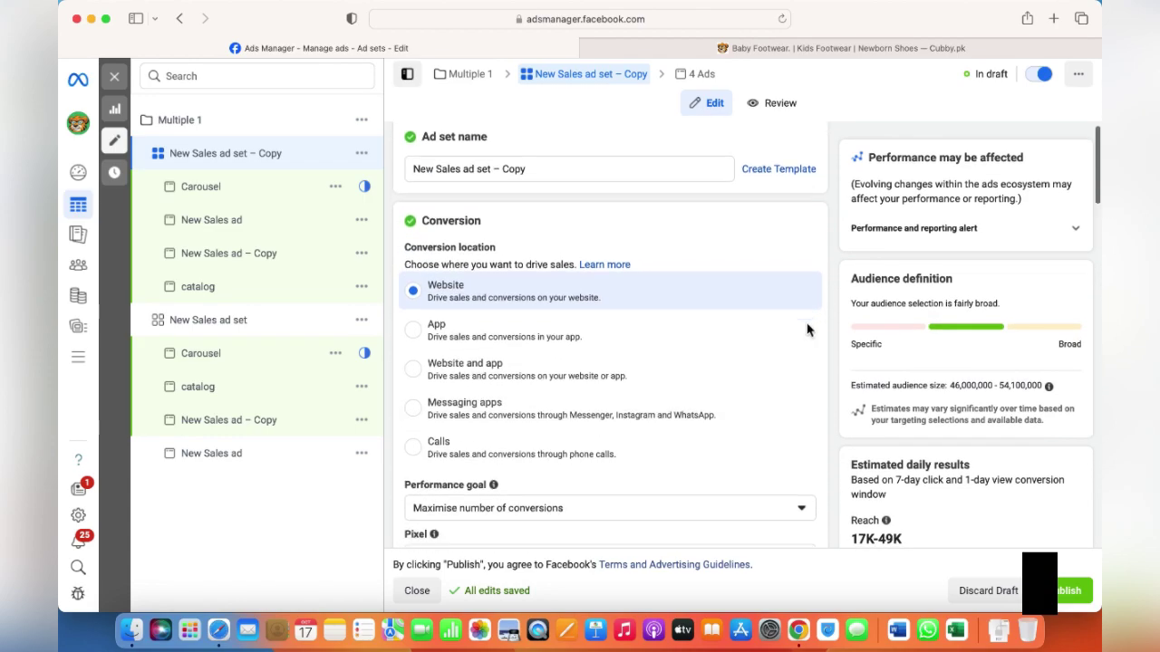
pyautogui.scroll(-5, 807, 329)
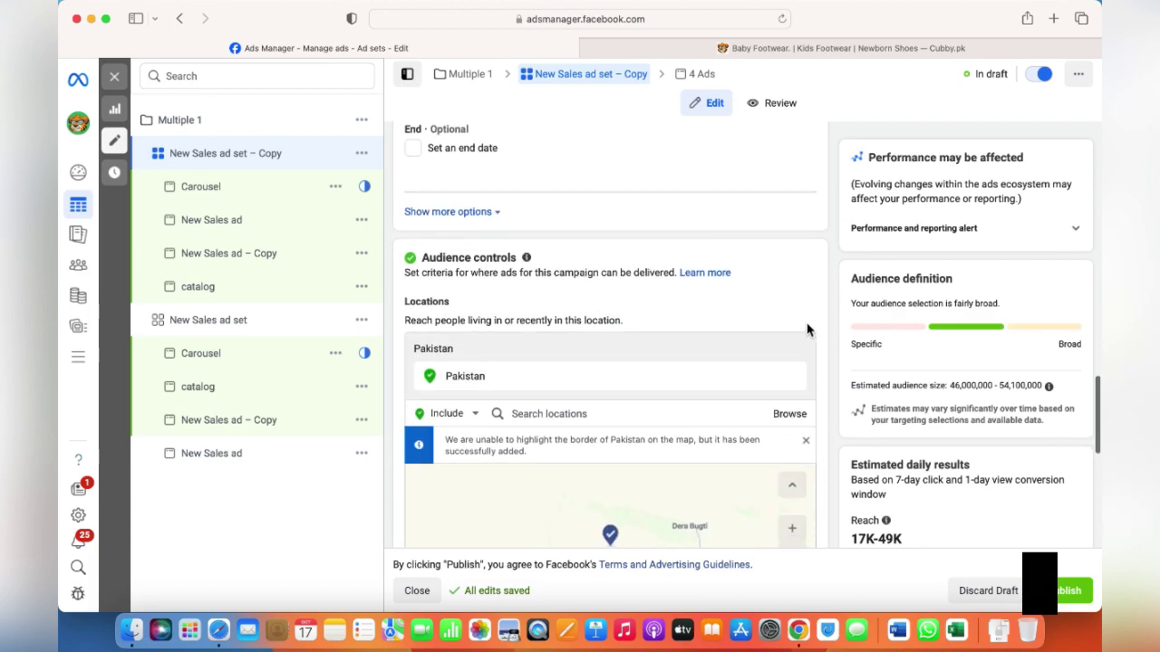
pyautogui.scroll(-3, 816, 309)
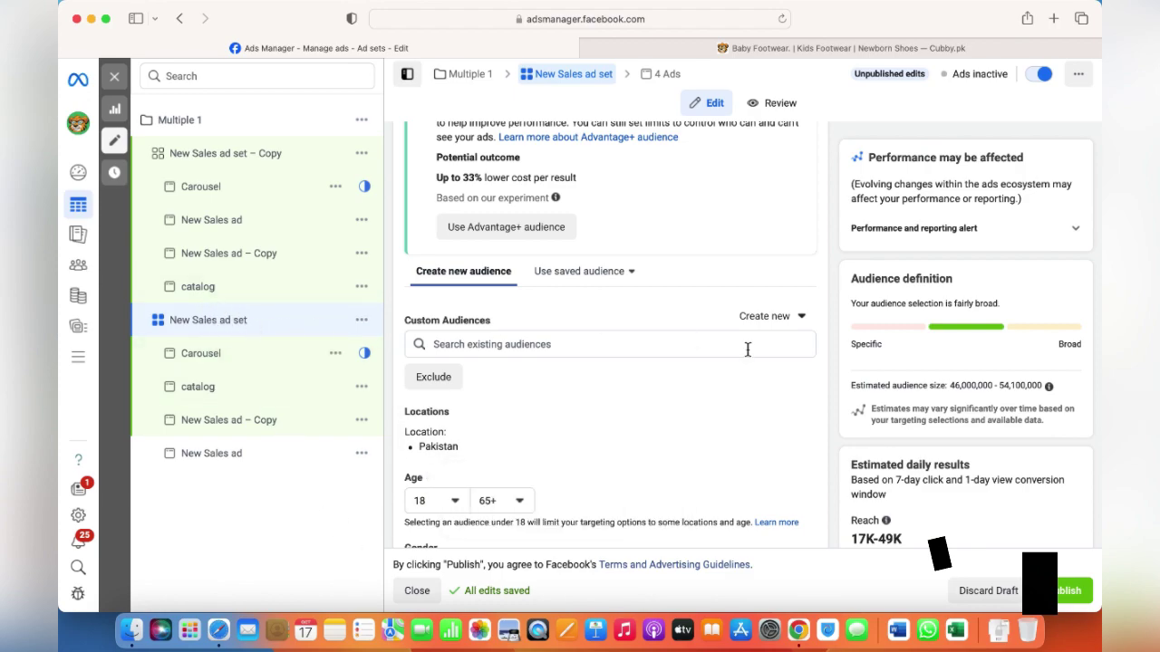
pyautogui.scroll(3, 747, 348)
pyautogui.scroll(5, 747, 349)
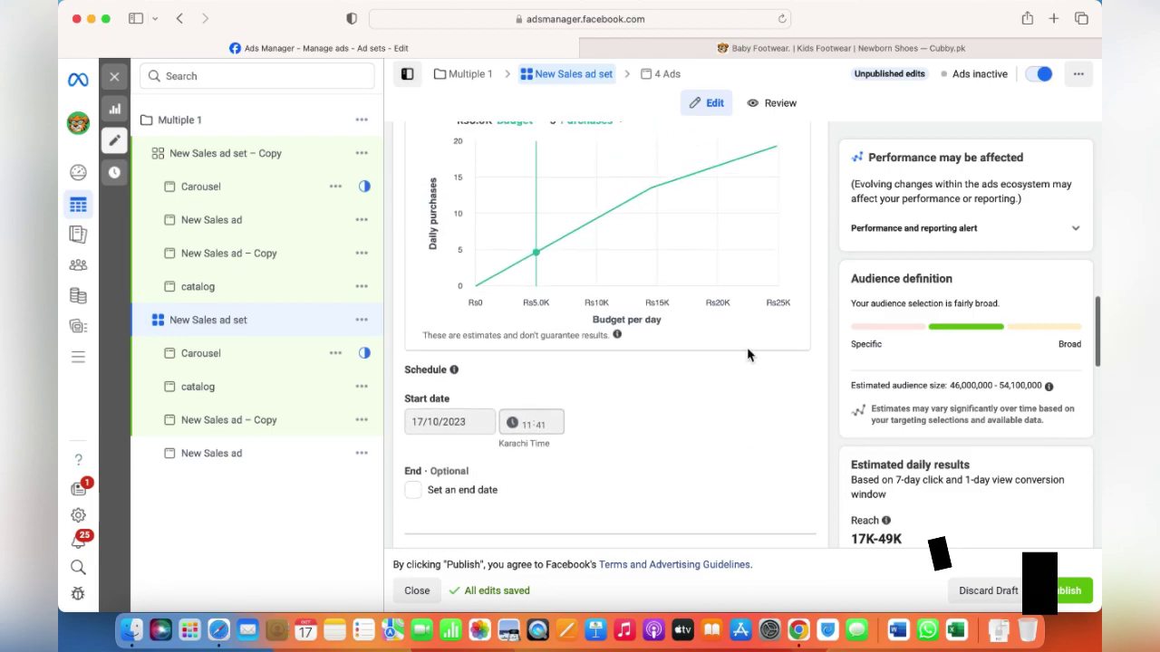
pyautogui.scroll(-8, 749, 354)
pyautogui.scroll(-5, 747, 355)
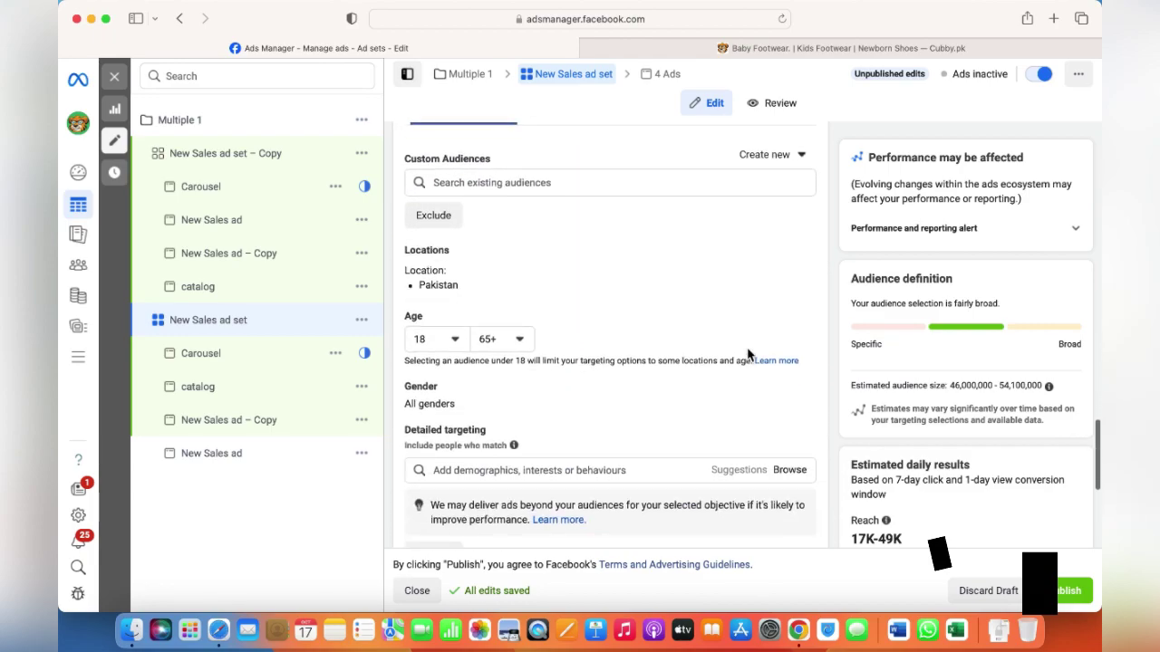
pyautogui.scroll(-1, 747, 353)
pyautogui.scroll(-2, 668, 402)
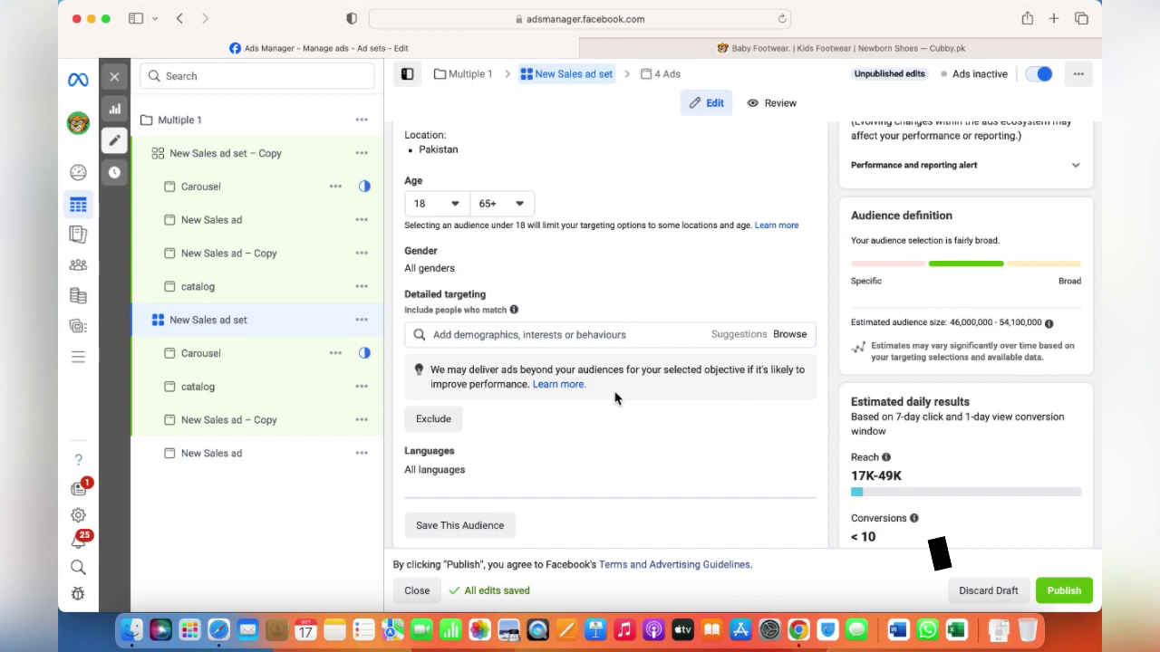
pyautogui.scroll(1, 615, 398)
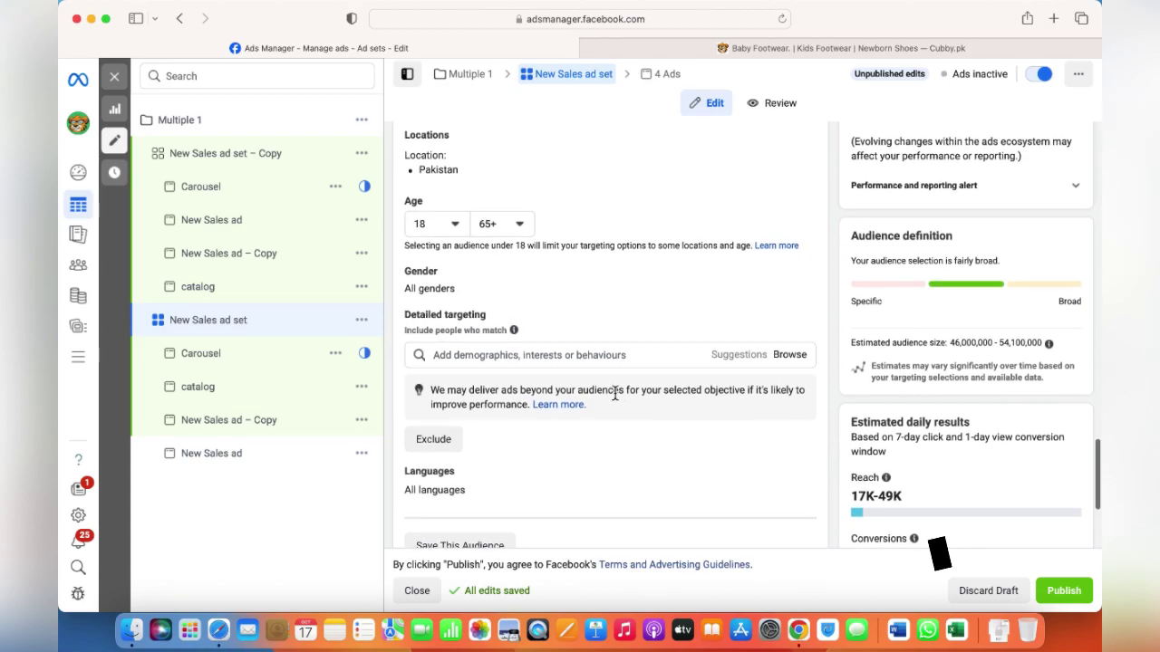
pyautogui.scroll(-5, 614, 396)
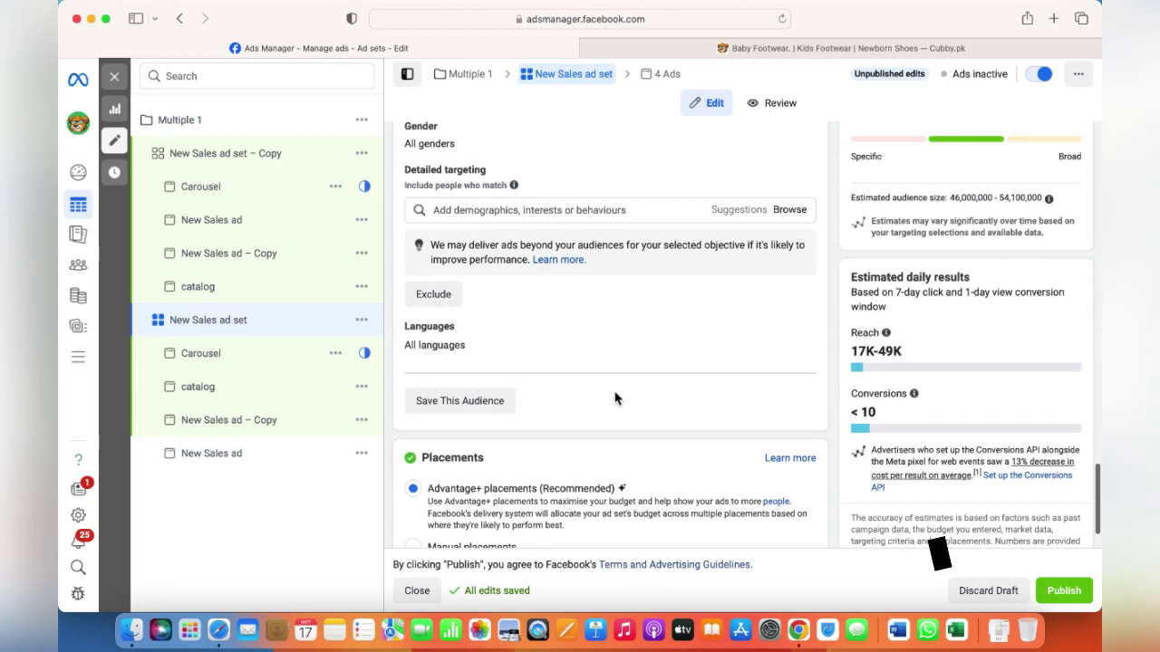
pyautogui.scroll(3, 615, 399)
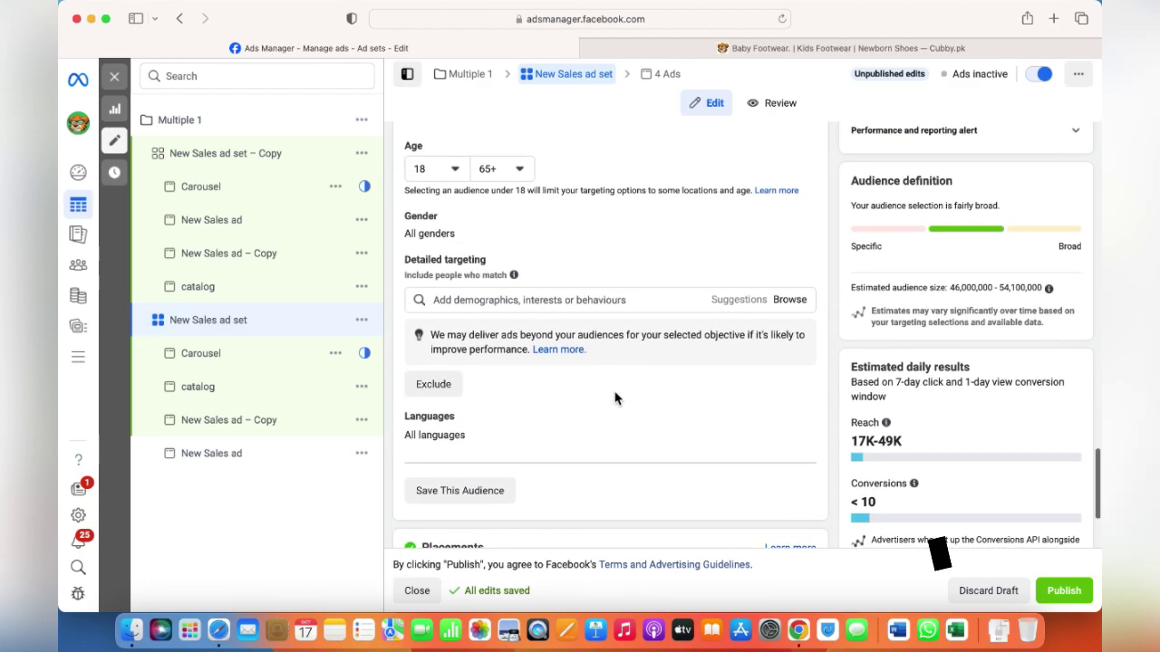
pyautogui.scroll(8, 614, 399)
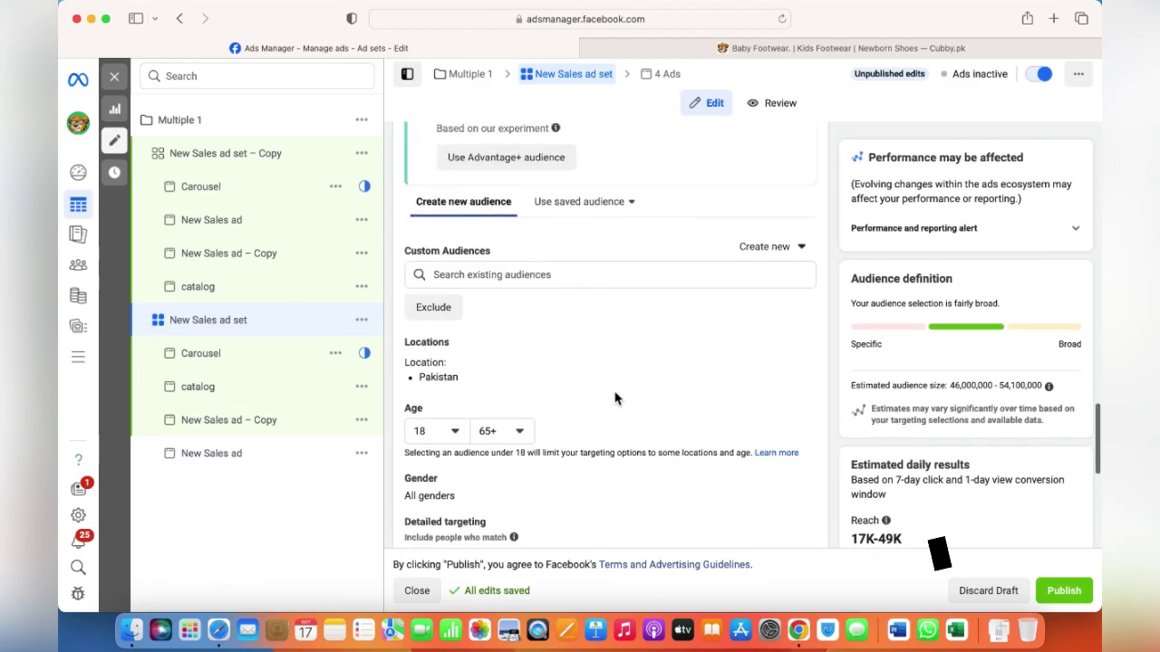
# Choose 'All web & FB Engagement' from the original ad set's saved audience list
pyautogui.click(609, 214)
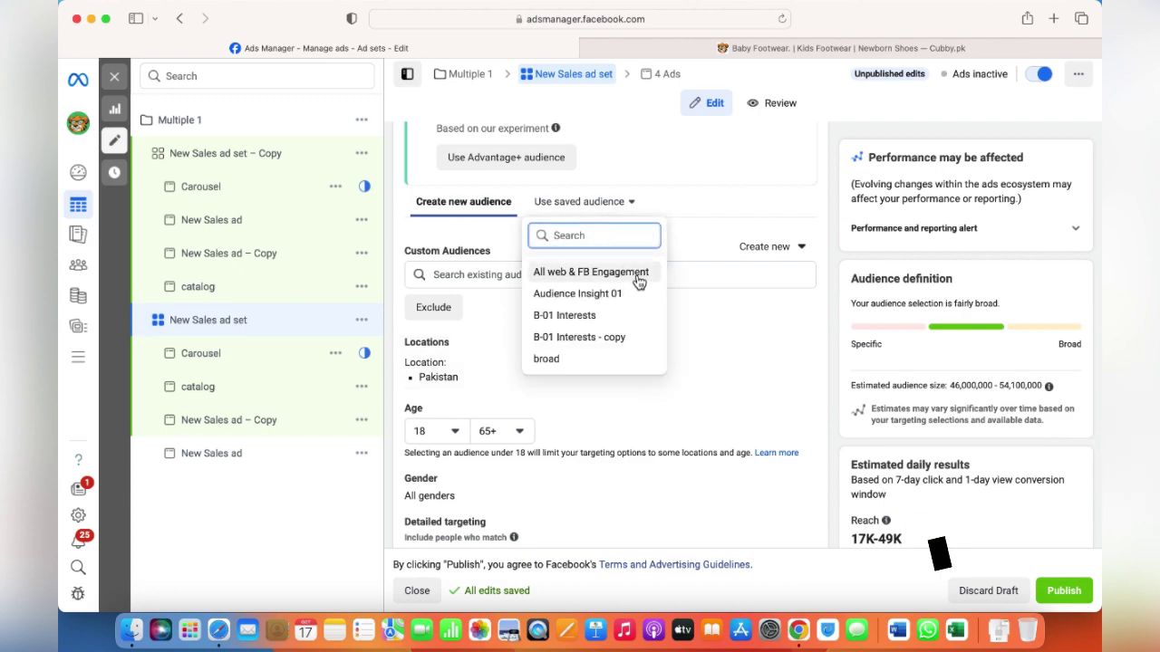
pyautogui.moveTo(638, 282)
pyautogui.click(725, 242)
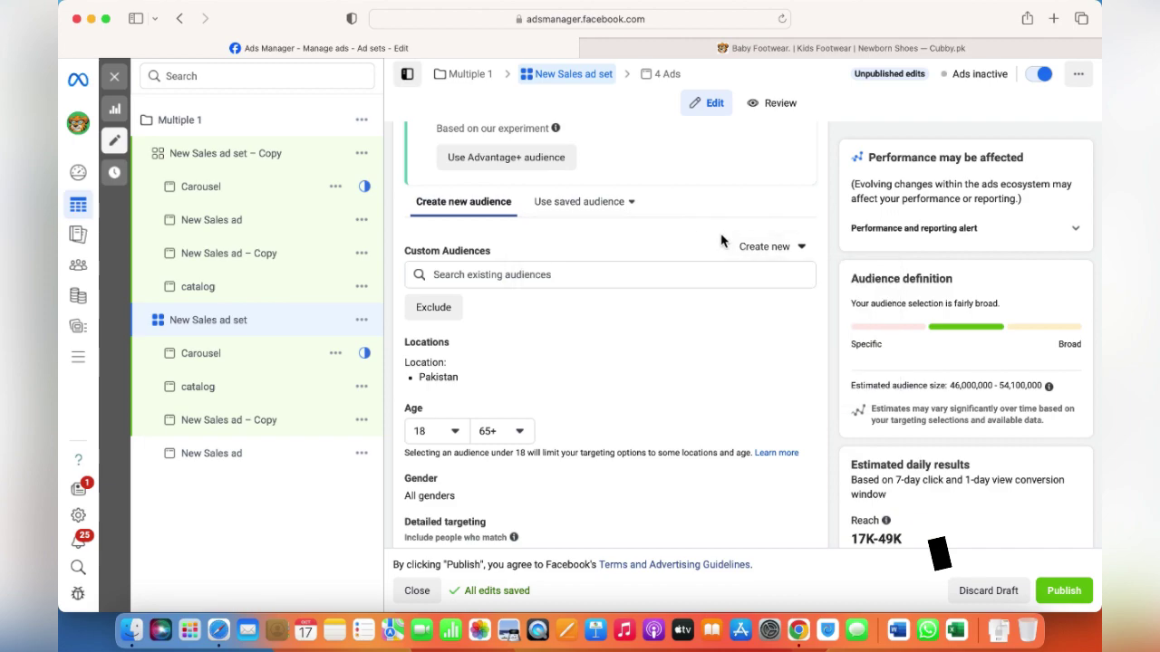
pyautogui.click(605, 202)
pyautogui.click(612, 277)
pyautogui.scroll(3, 612, 278)
pyautogui.scroll(4, 610, 279)
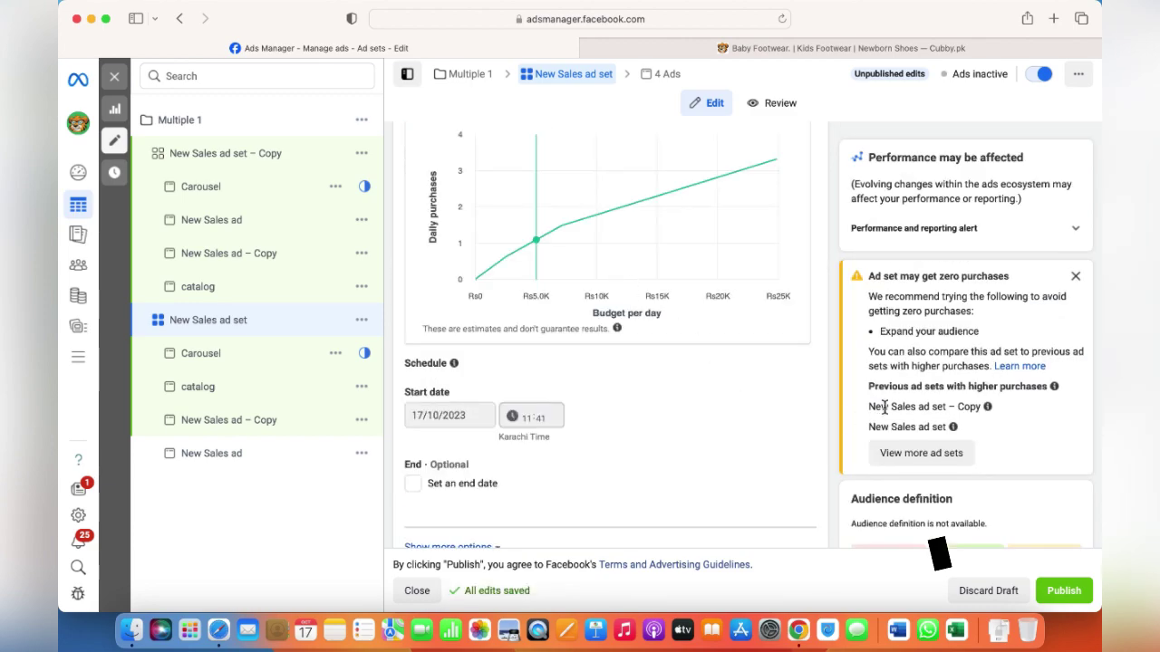
pyautogui.scroll(-10, 884, 408)
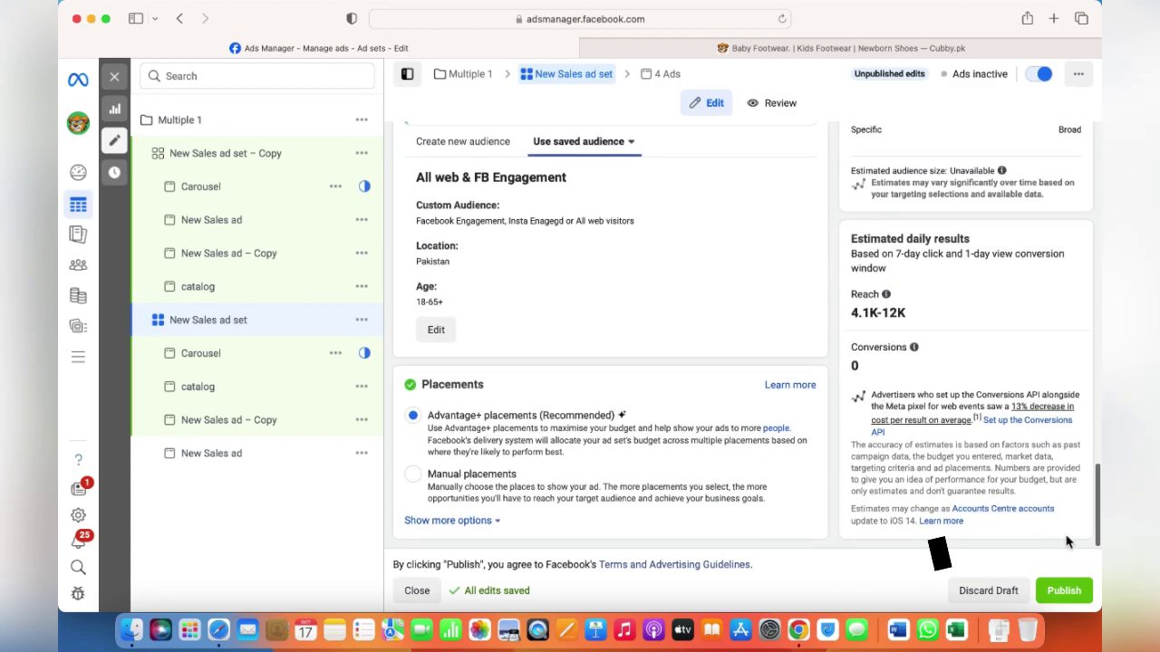